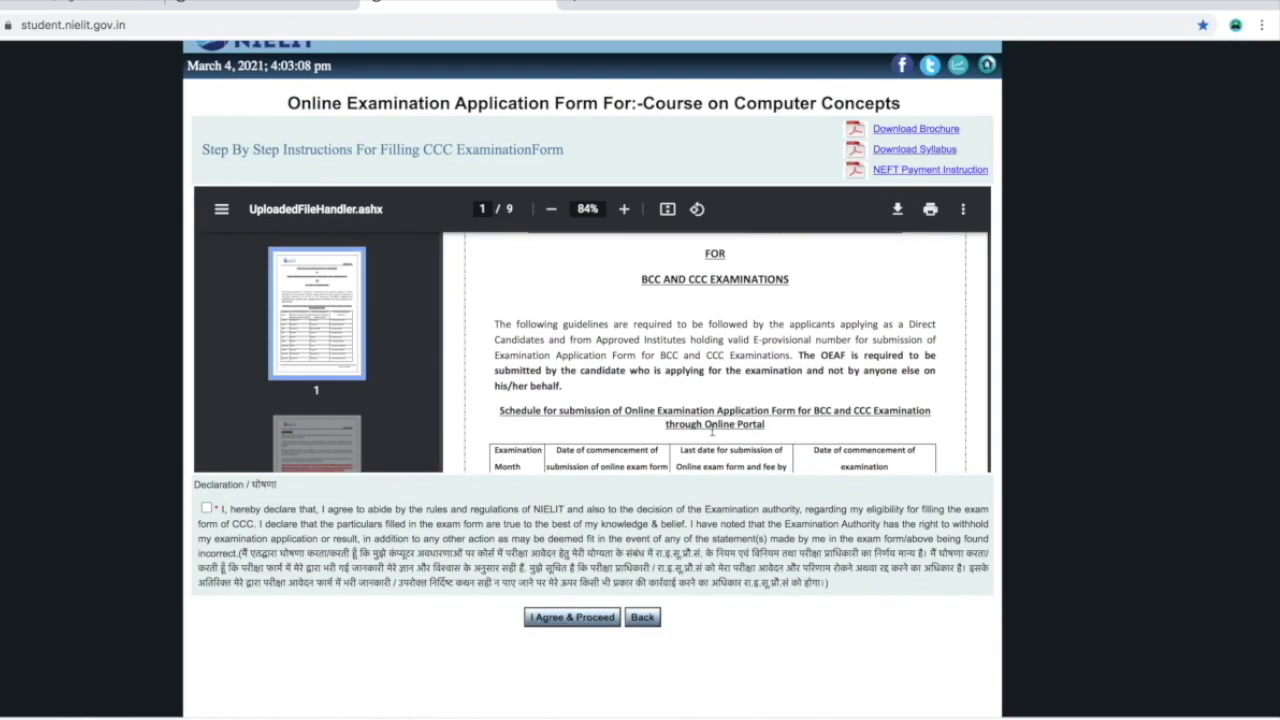
# - Read through the step-by-step instructions document for the CCC examination form, from the submission schedule to the queries section
pyautogui.scroll(-3, 712, 430)
pyautogui.scroll(-2, 712, 425)
pyautogui.scroll(2, 712, 425)
pyautogui.scroll(-6, 712, 425)
pyautogui.scroll(-9, 712, 426)
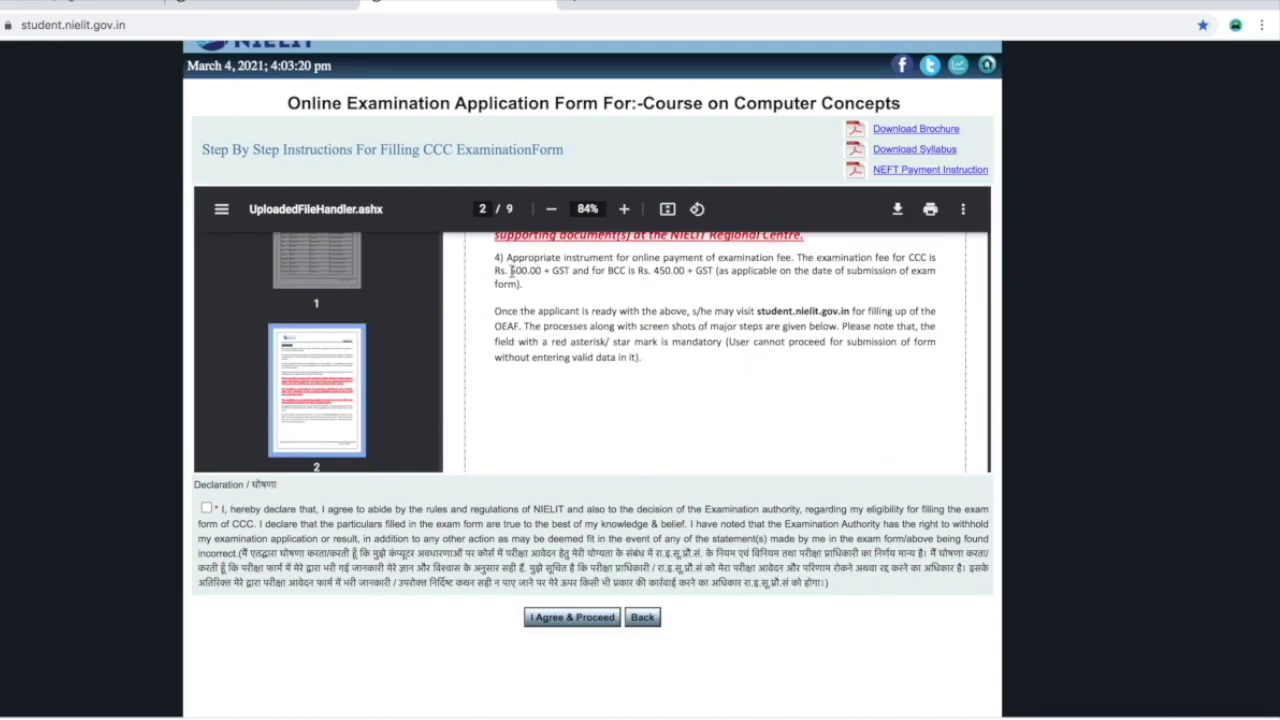
pyautogui.scroll(-20, 707, 327)
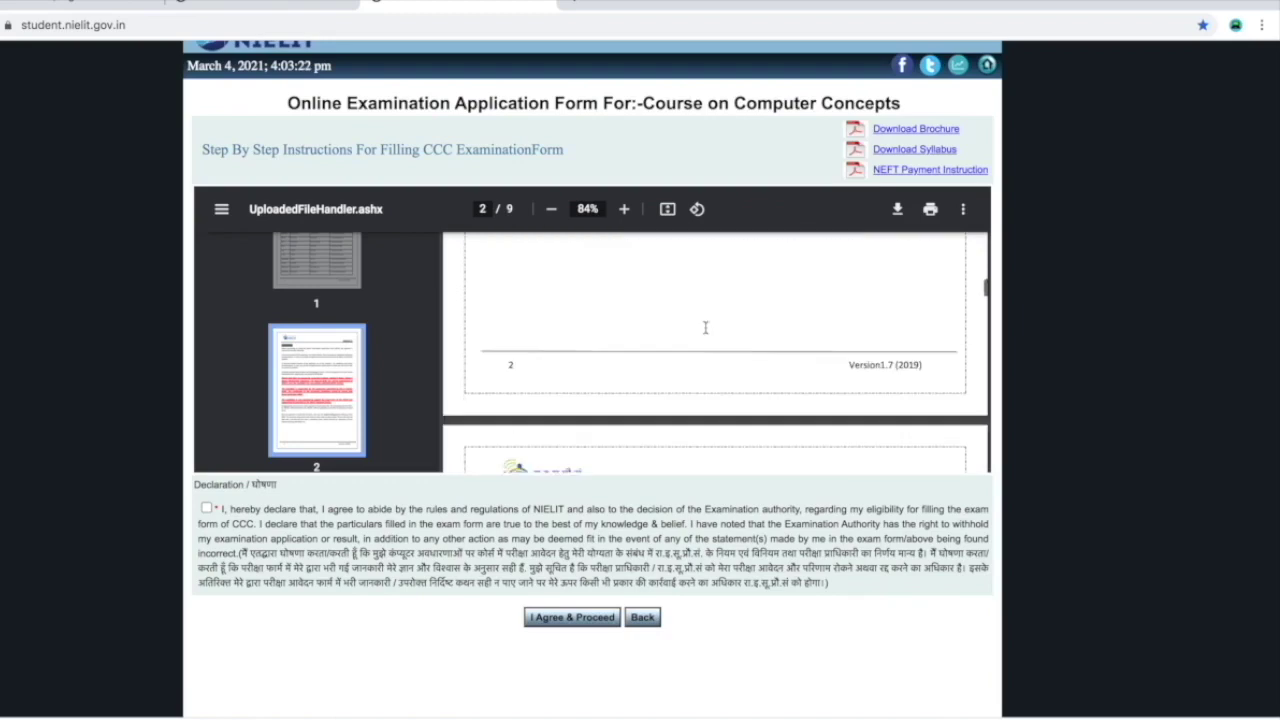
pyautogui.scroll(-10, 706, 327)
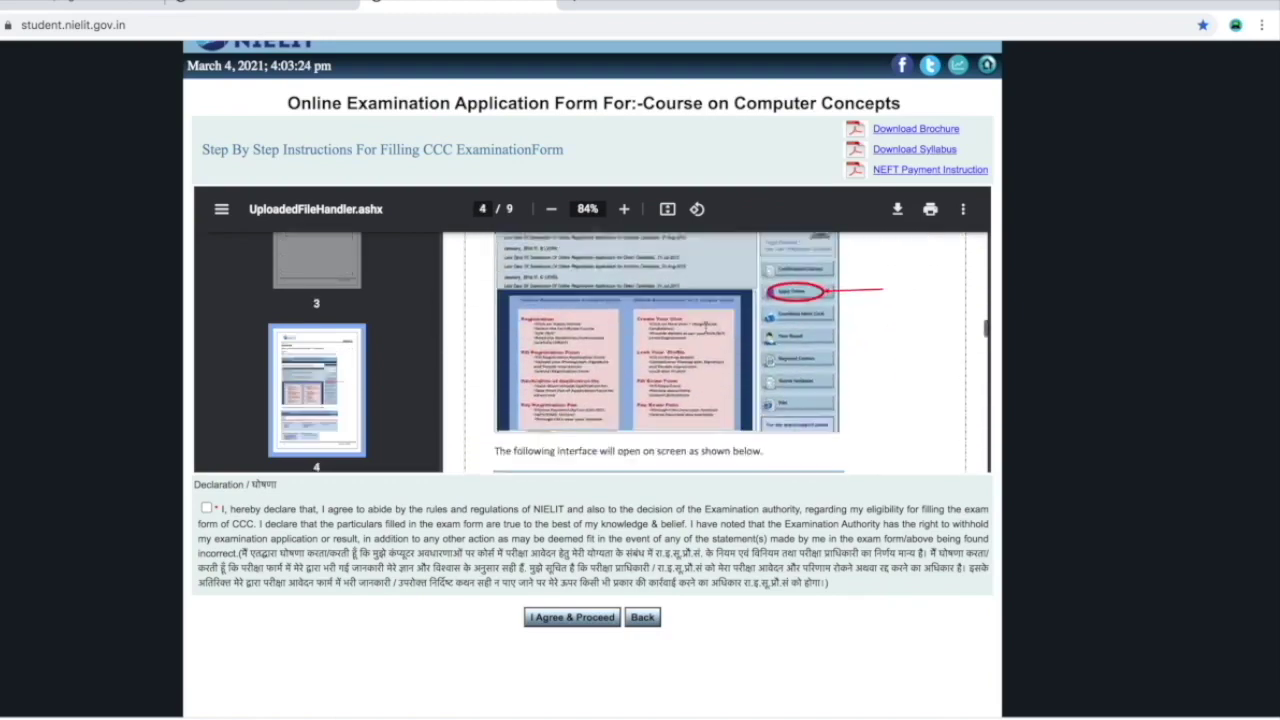
pyautogui.scroll(-10, 705, 327)
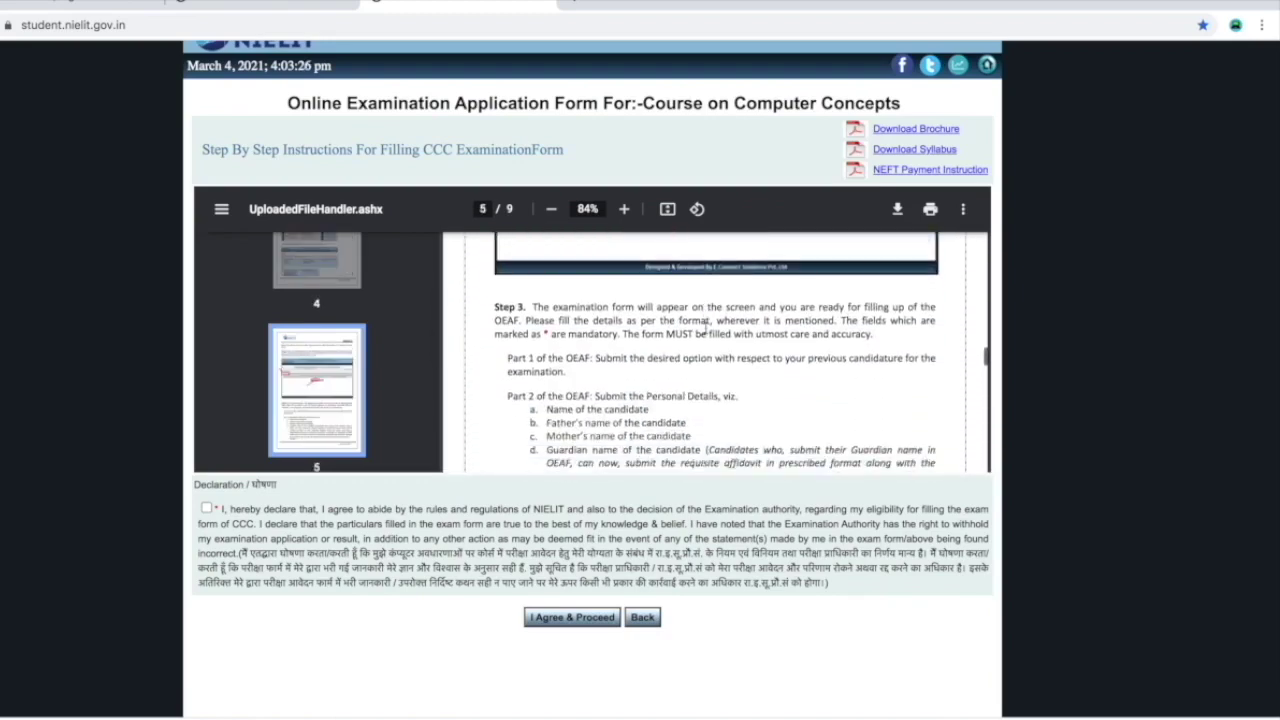
pyautogui.scroll(-5, 705, 327)
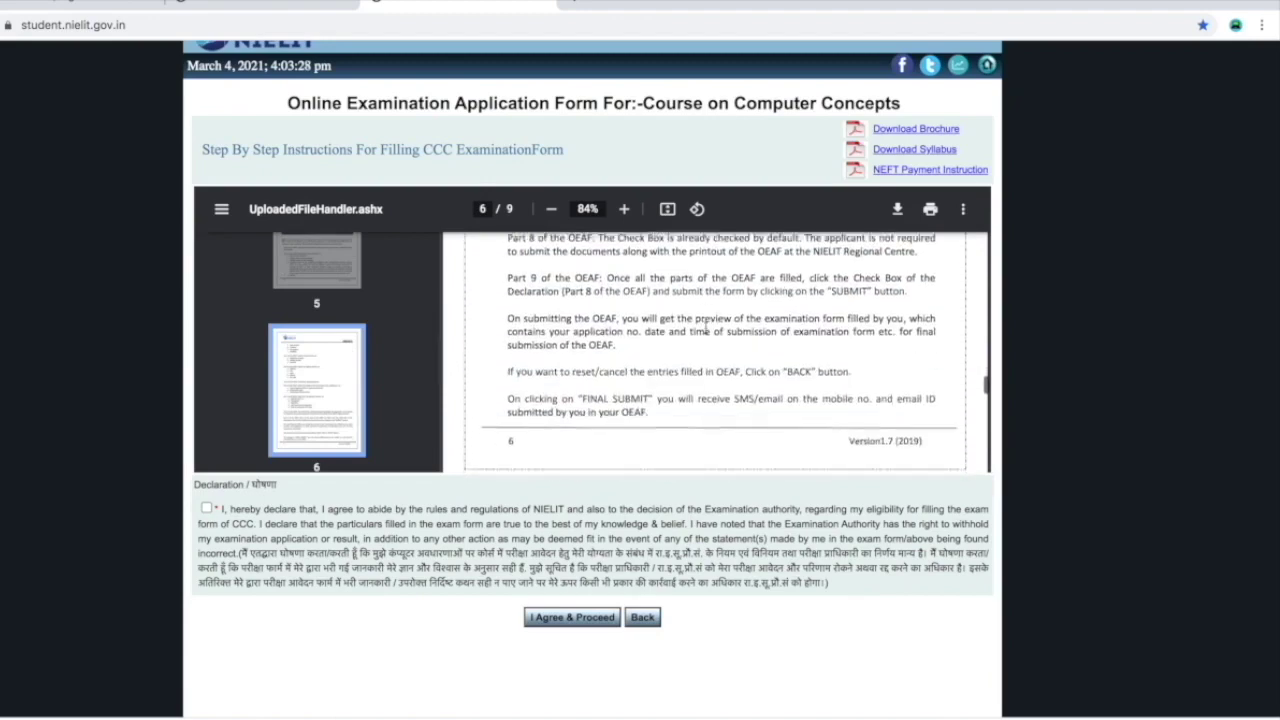
pyautogui.scroll(5, 705, 327)
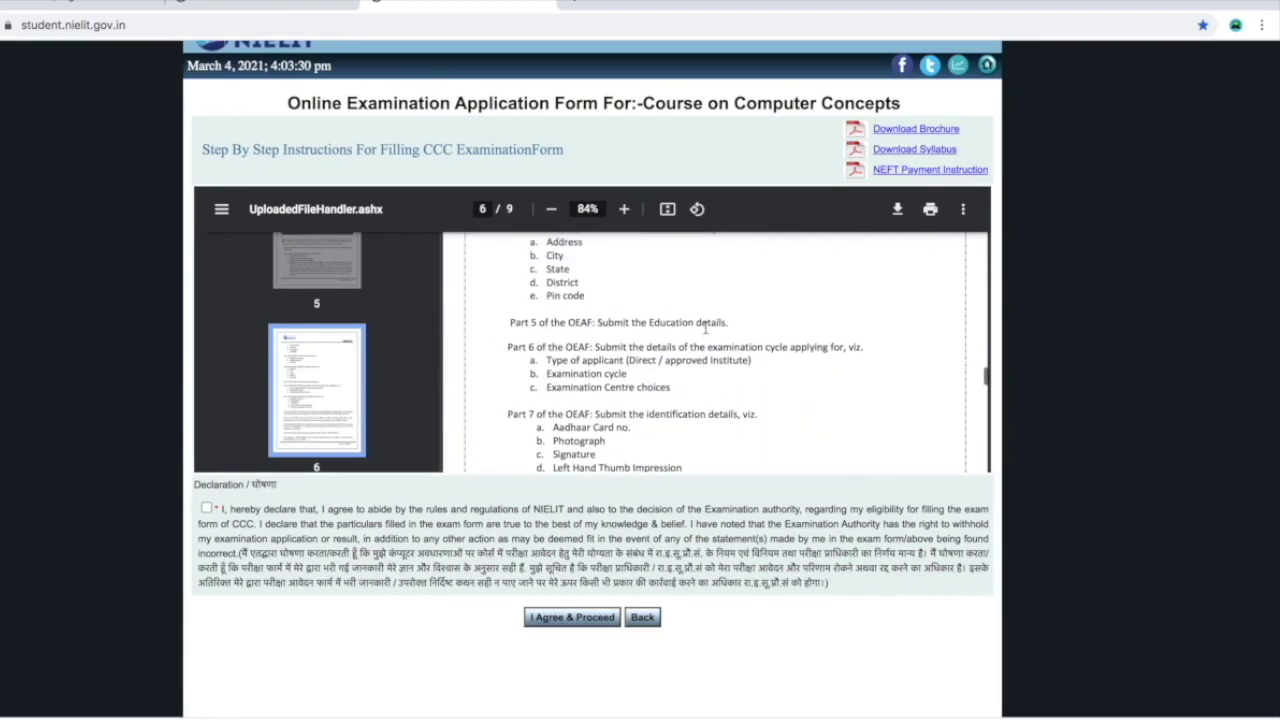
pyautogui.scroll(-15, 706, 327)
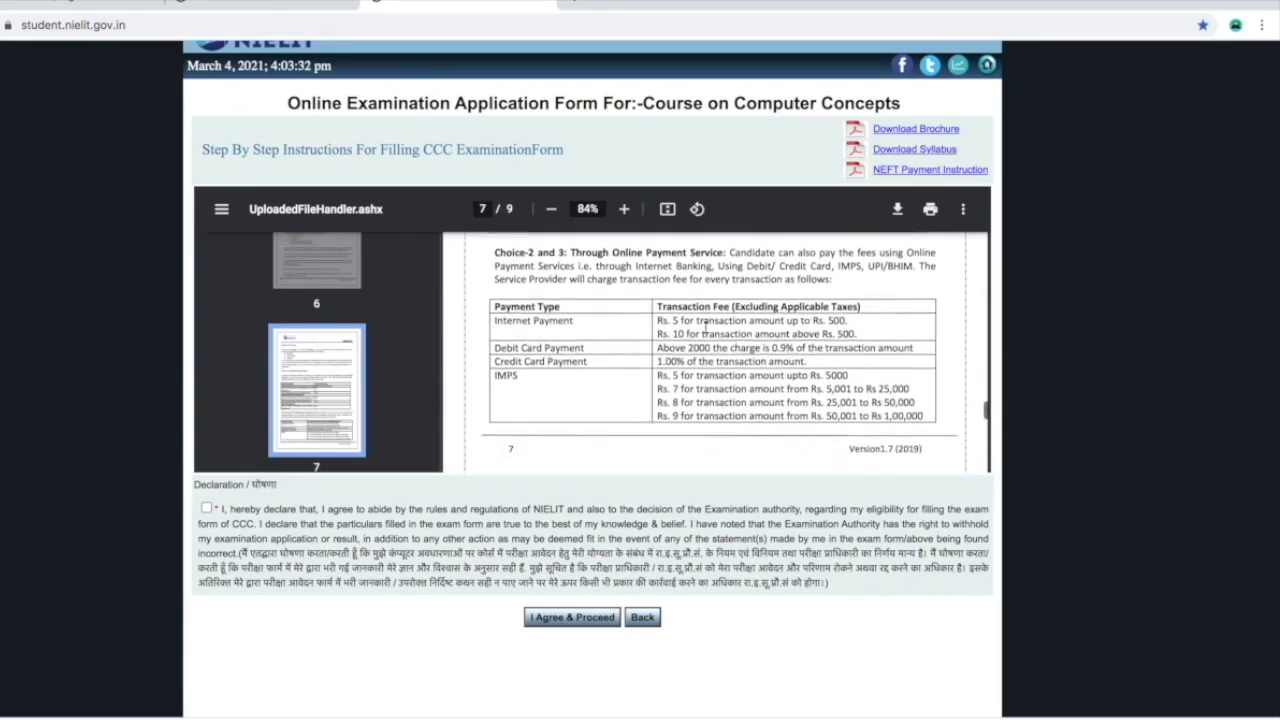
pyautogui.scroll(-5, 706, 327)
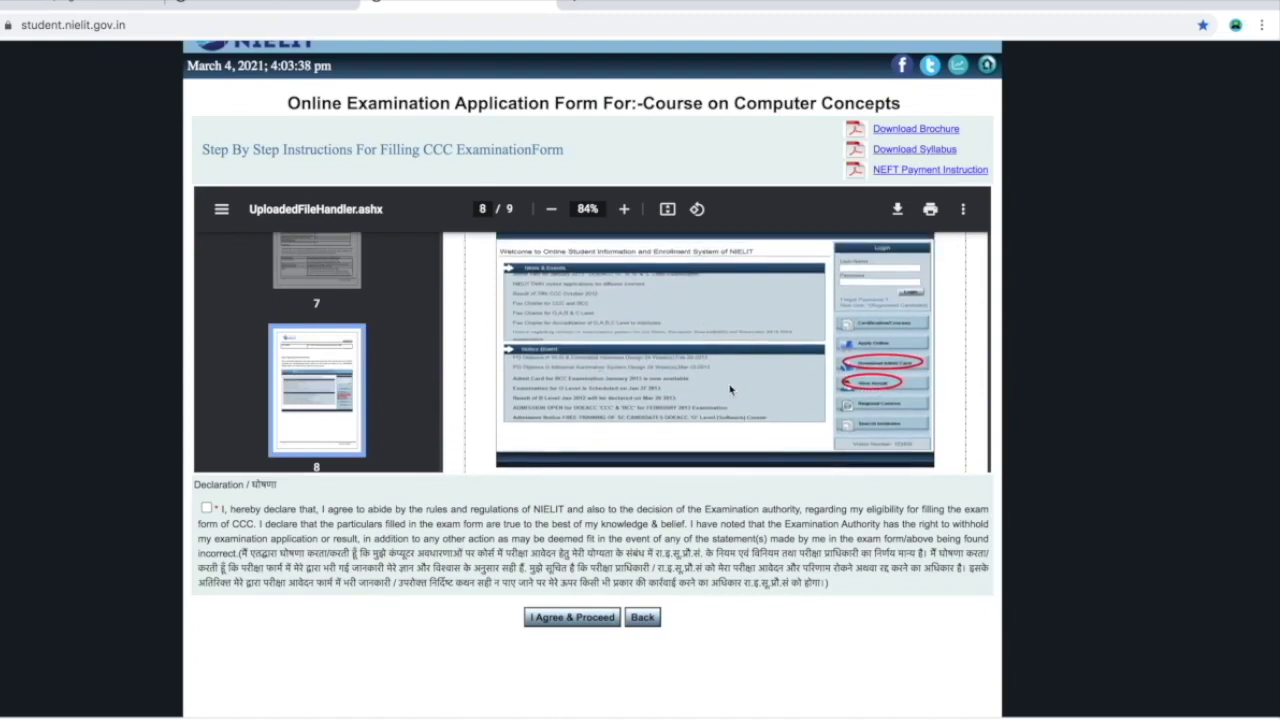
pyautogui.scroll(-2, 730, 390)
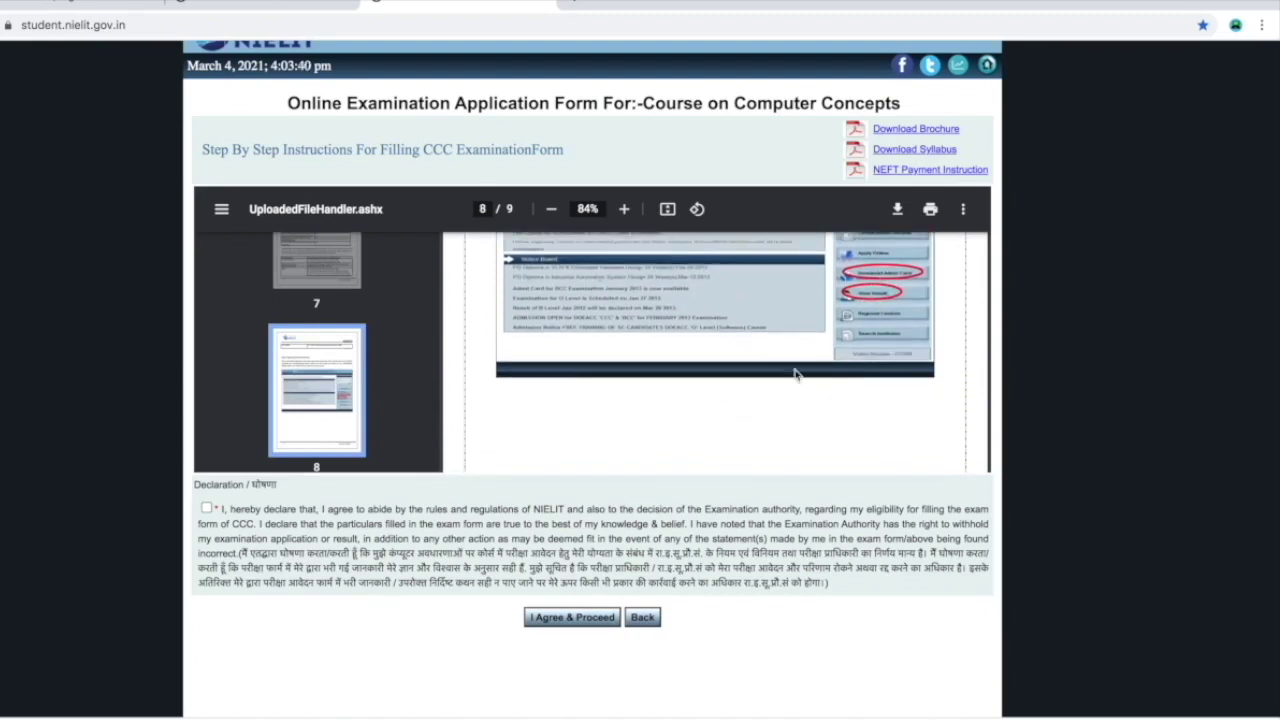
pyautogui.scroll(-10, 644, 400)
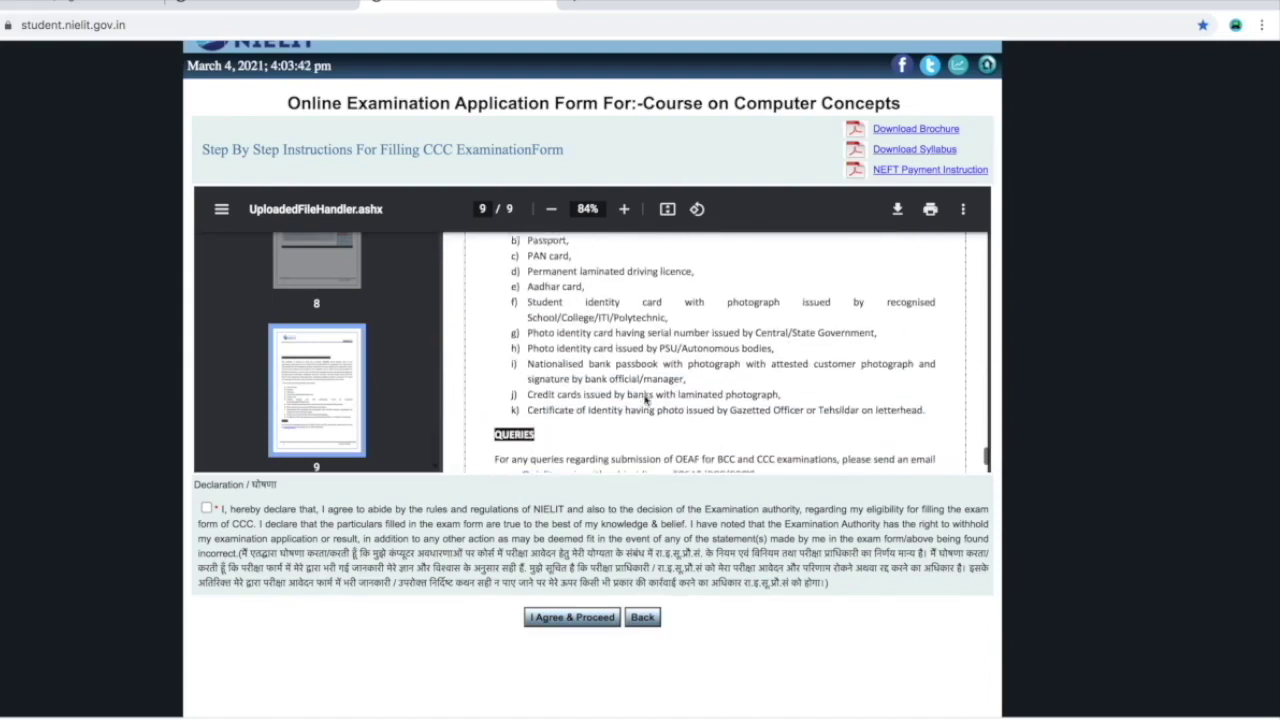
pyautogui.scroll(-2, 644, 400)
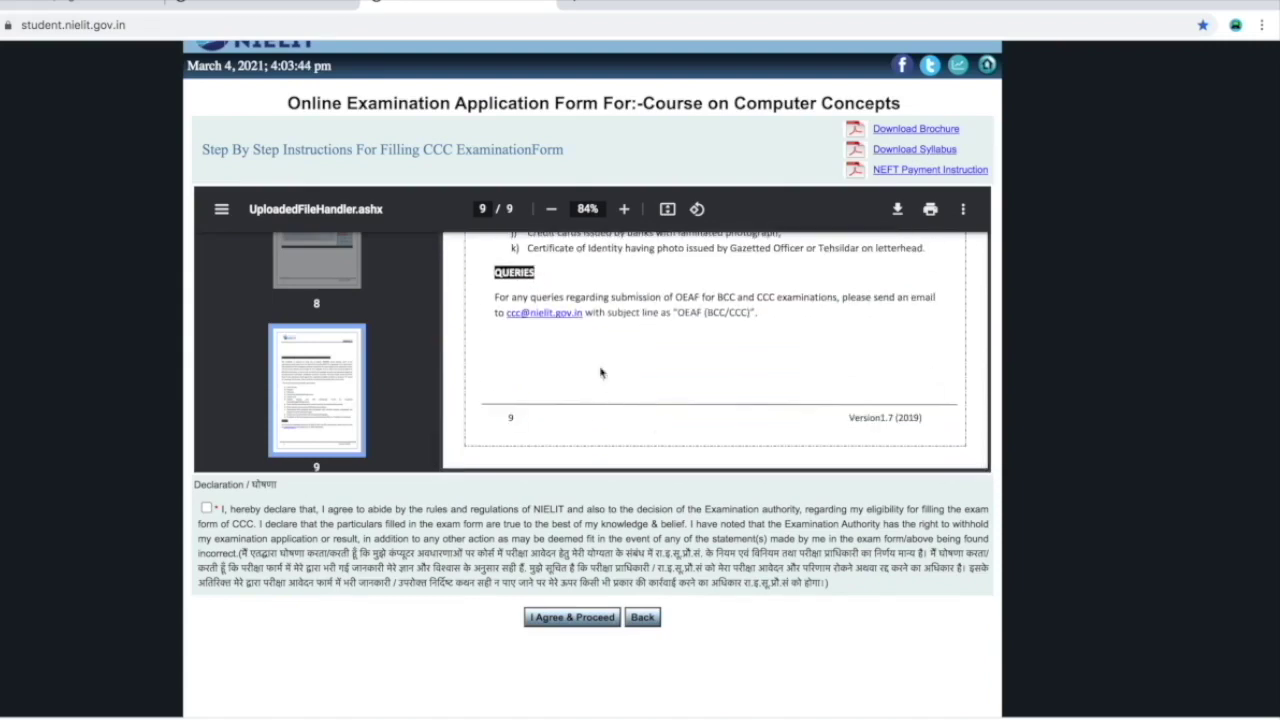
# - Agree to the declaration and proceed to the CCC examination application form, and look over its blank sections
pyautogui.click(563, 622)
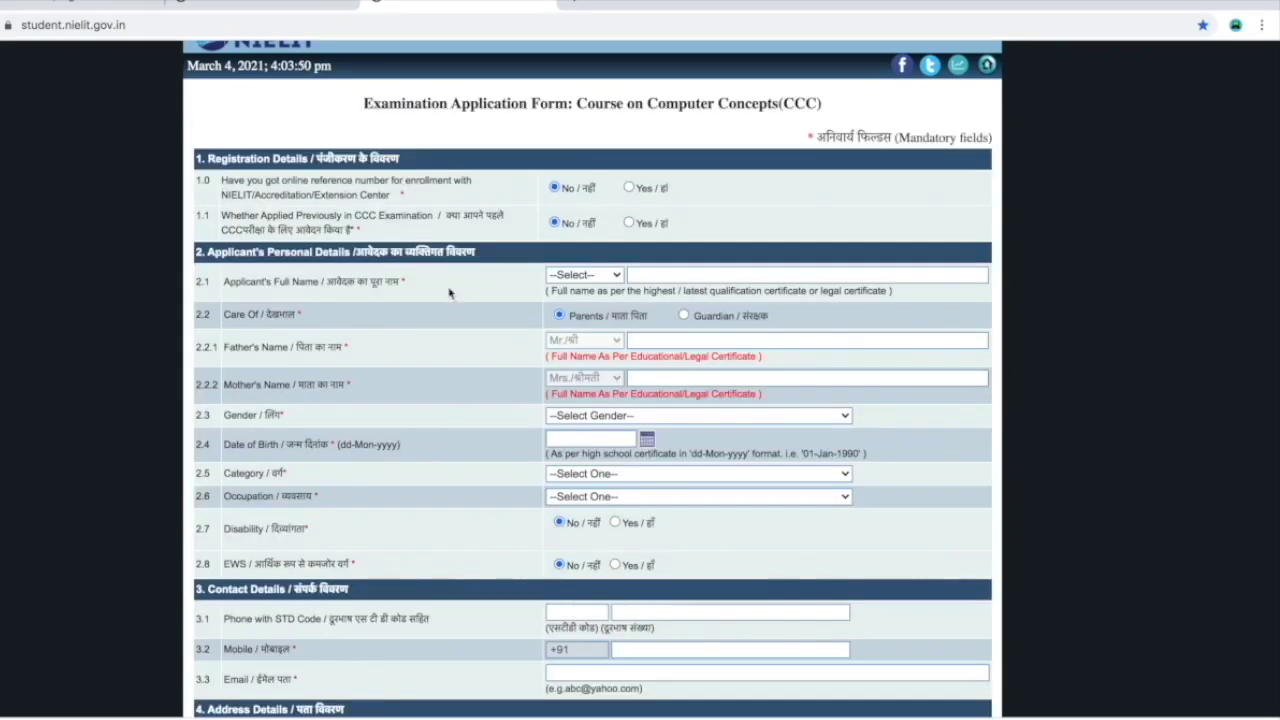
pyautogui.scroll(-3, 711, 586)
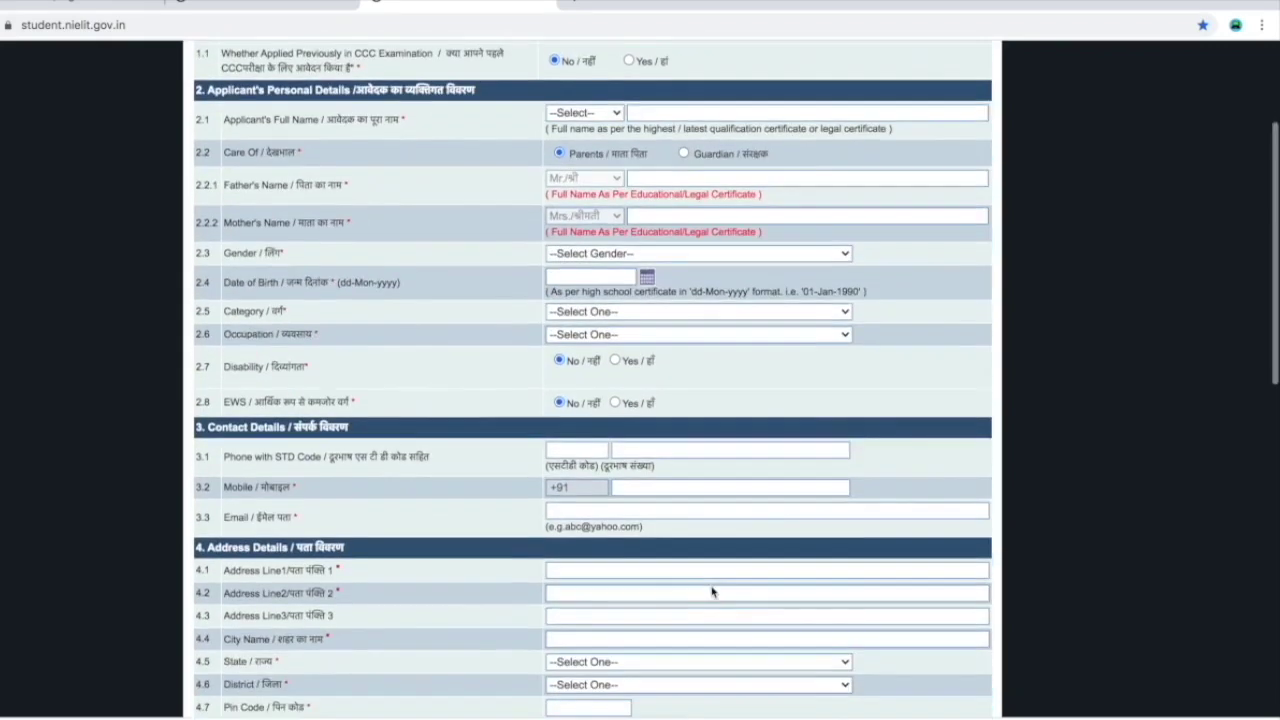
pyautogui.scroll(4, 711, 586)
pyautogui.scroll(-5, 711, 586)
pyautogui.scroll(-5, 711, 586)
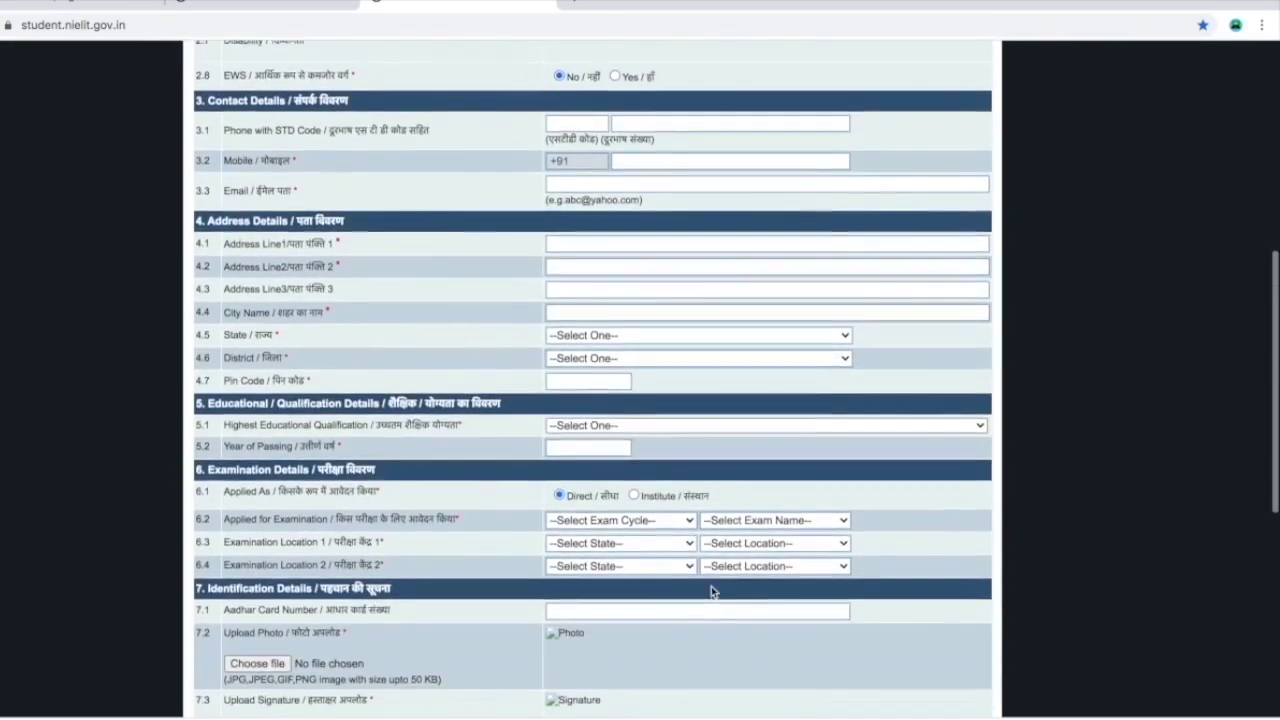
pyautogui.scroll(6, 712, 590)
pyautogui.scroll(3, 712, 590)
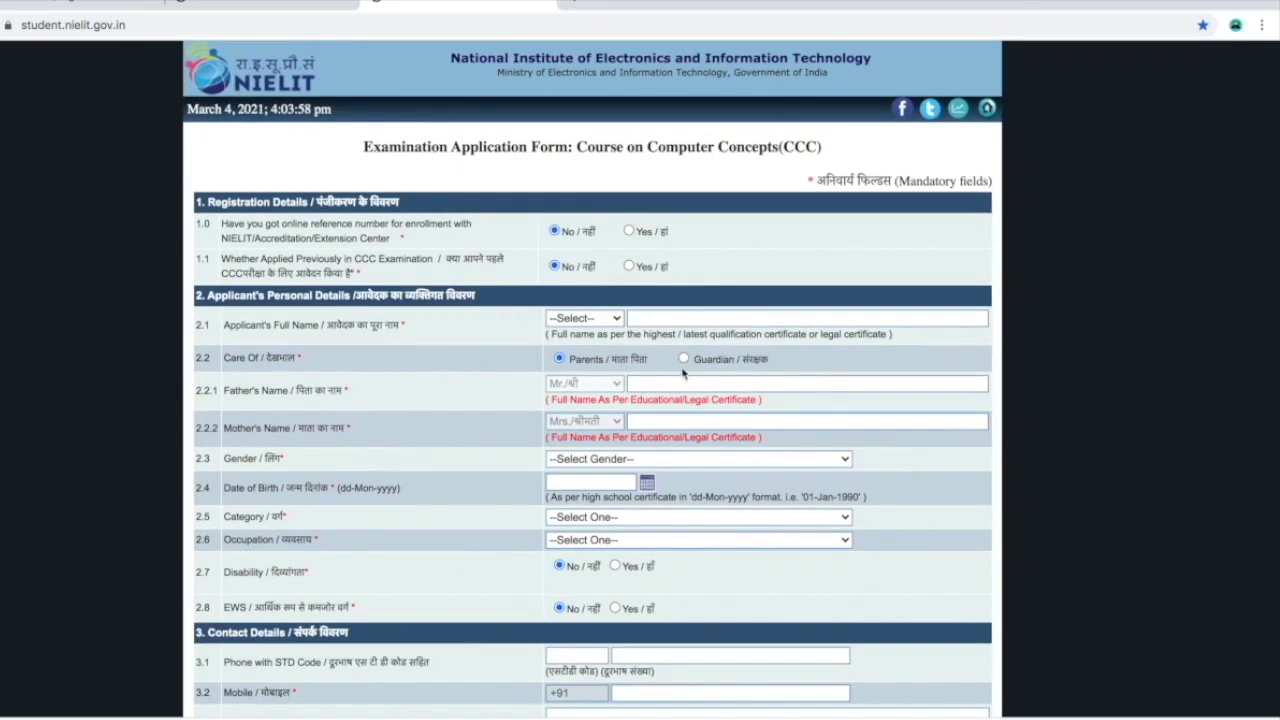
pyautogui.scroll(-10, 586, 519)
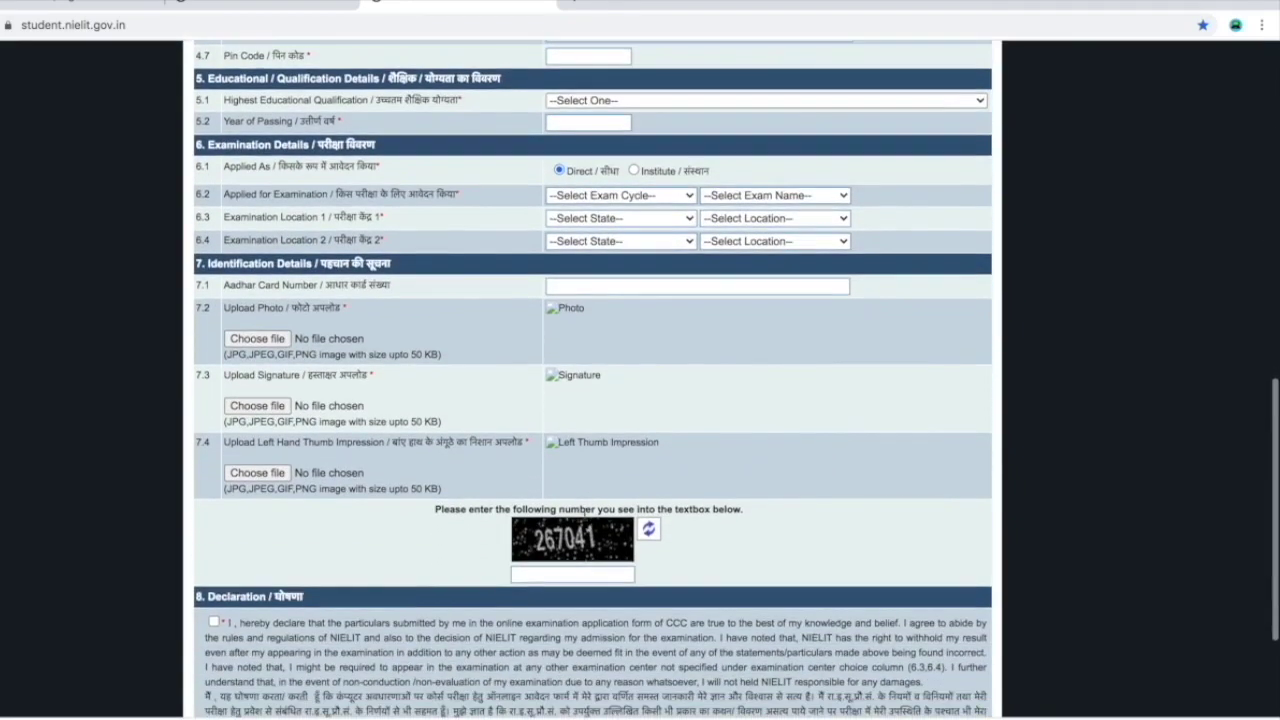
pyautogui.scroll(15, 586, 519)
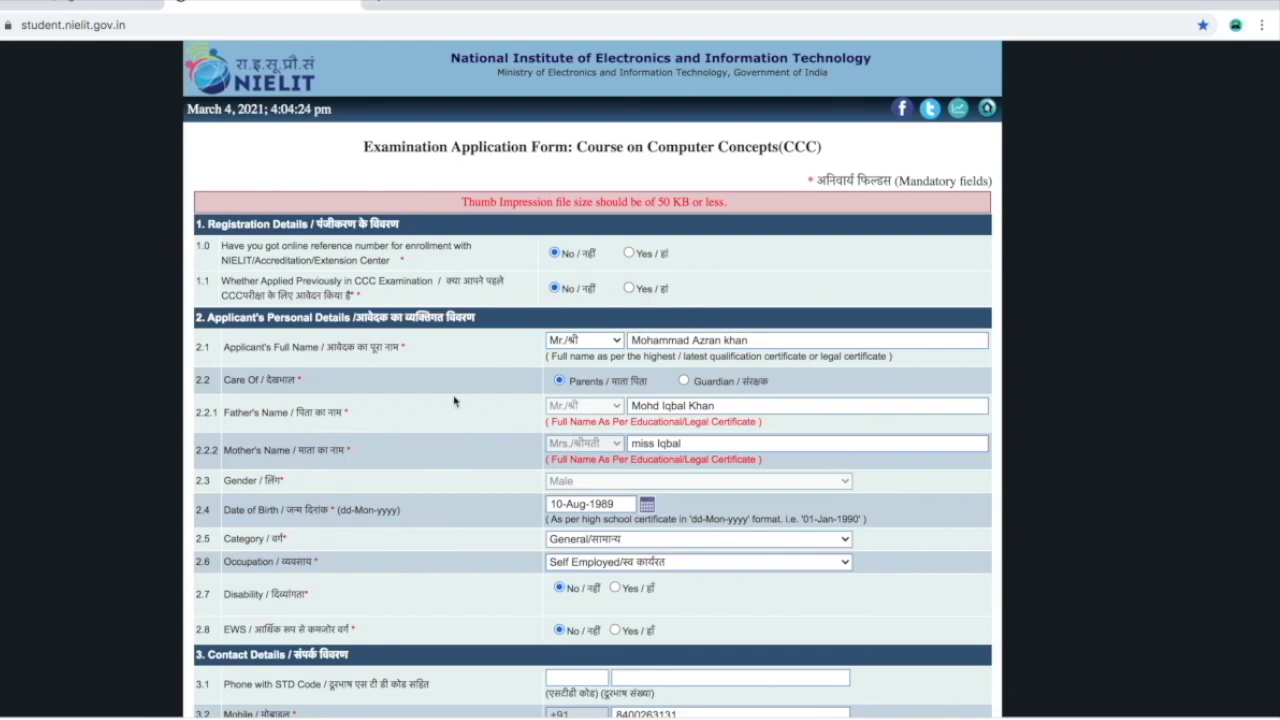
# - Review the registration and personal details in the filled-in form and open the date of birth calendar
pyautogui.scroll(-1, 563, 303)
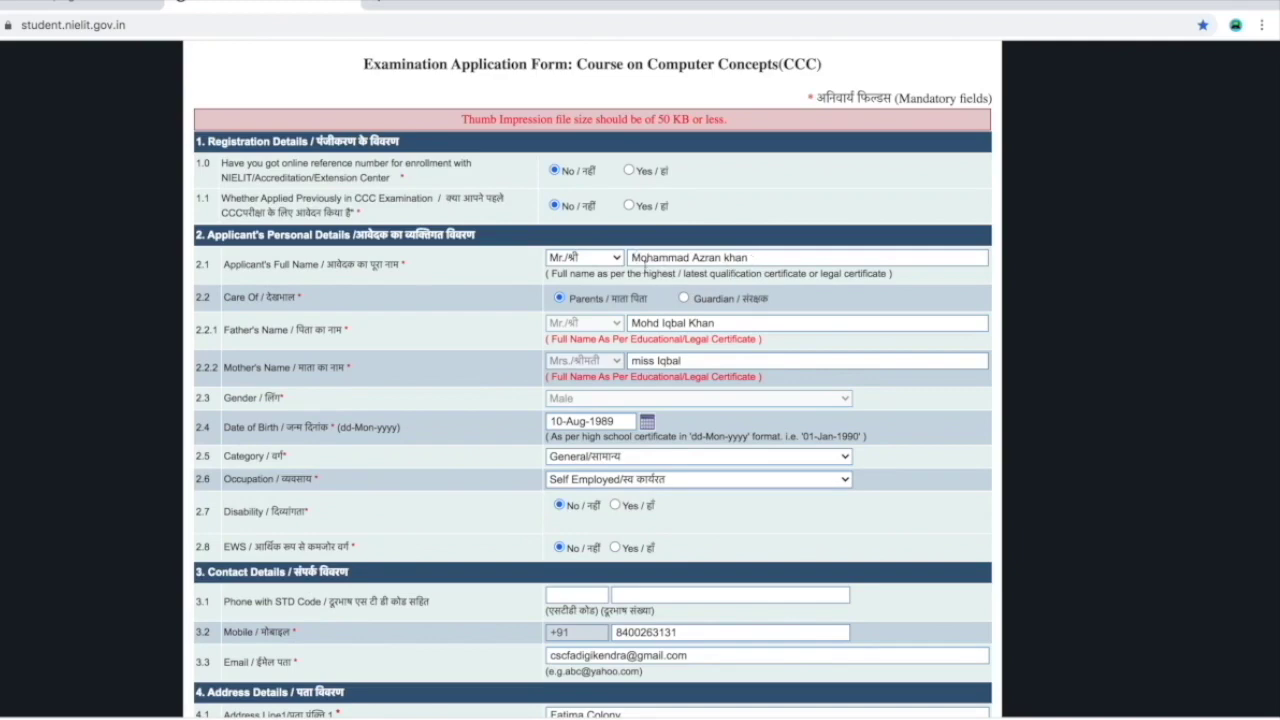
pyautogui.scroll(-1, 651, 279)
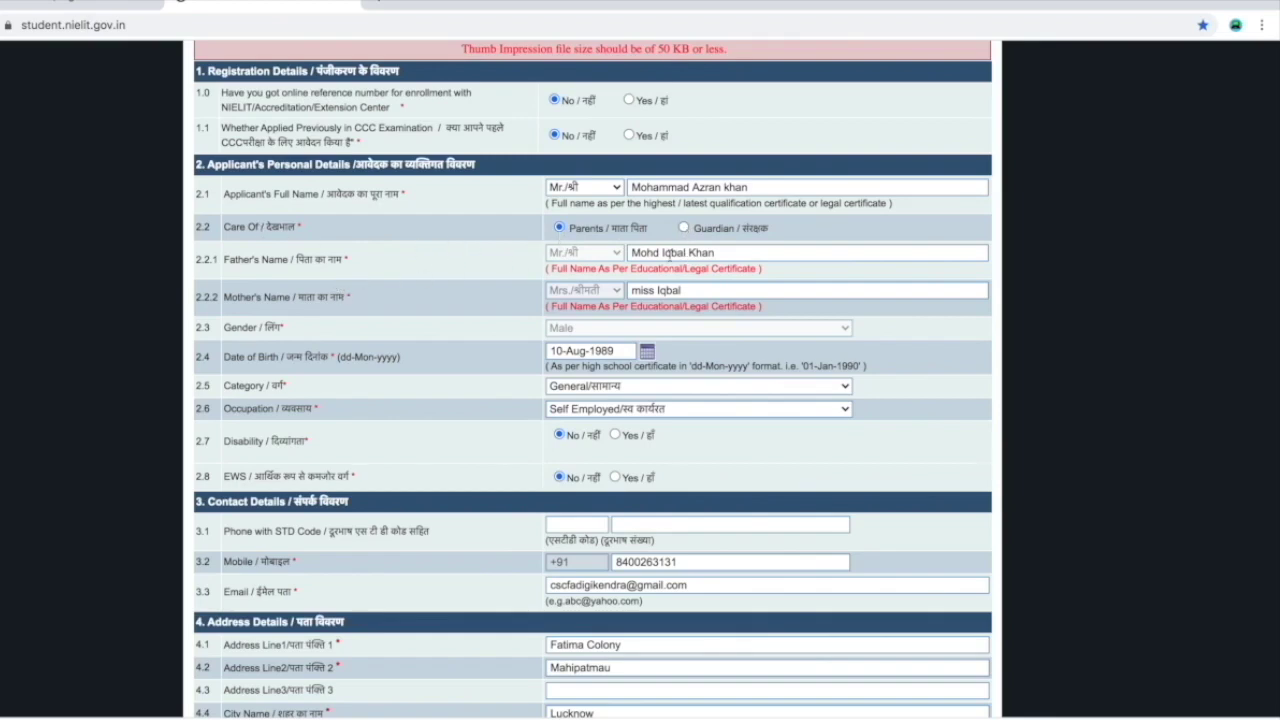
pyautogui.scroll(-1, 718, 256)
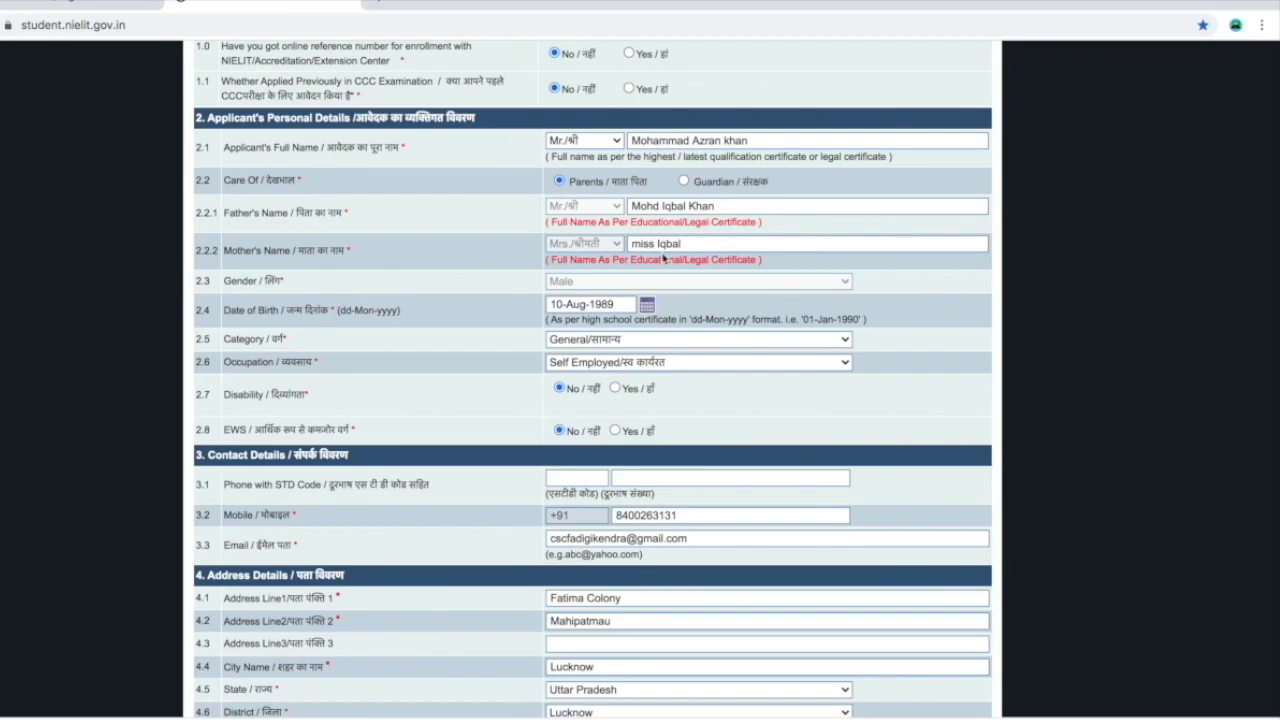
pyautogui.scroll(-1, 663, 257)
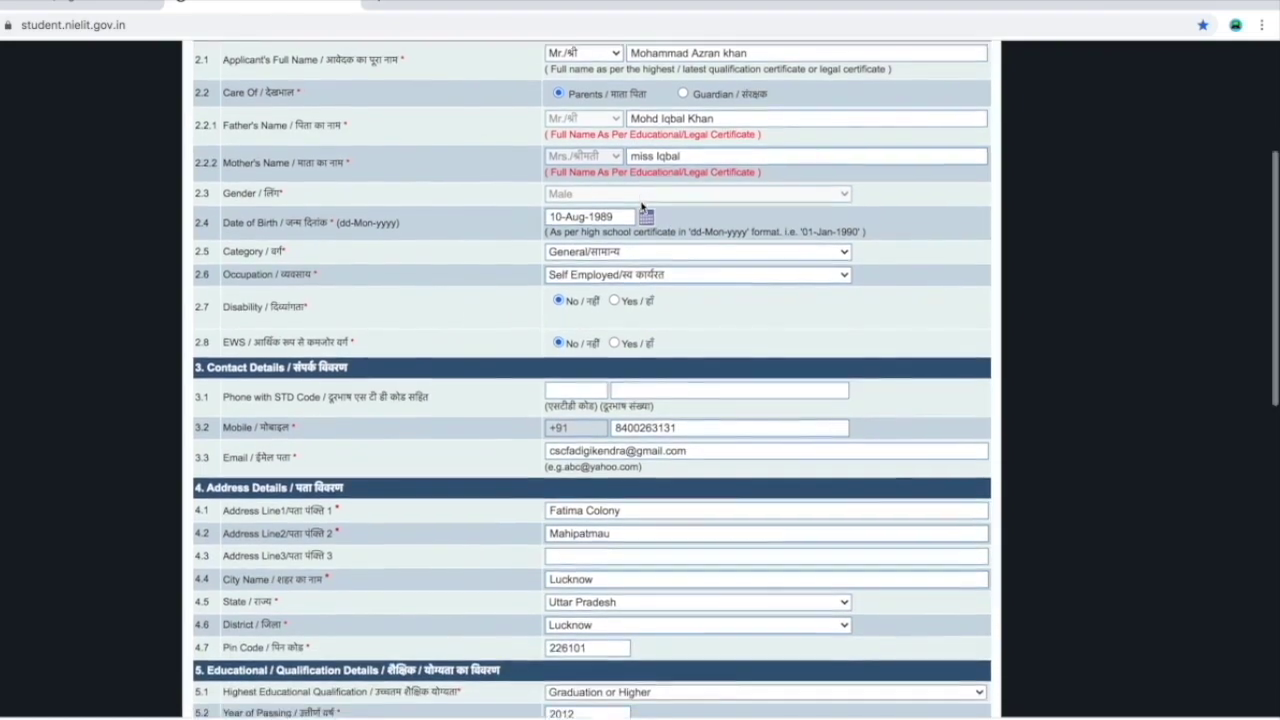
pyautogui.scroll(-1, 642, 205)
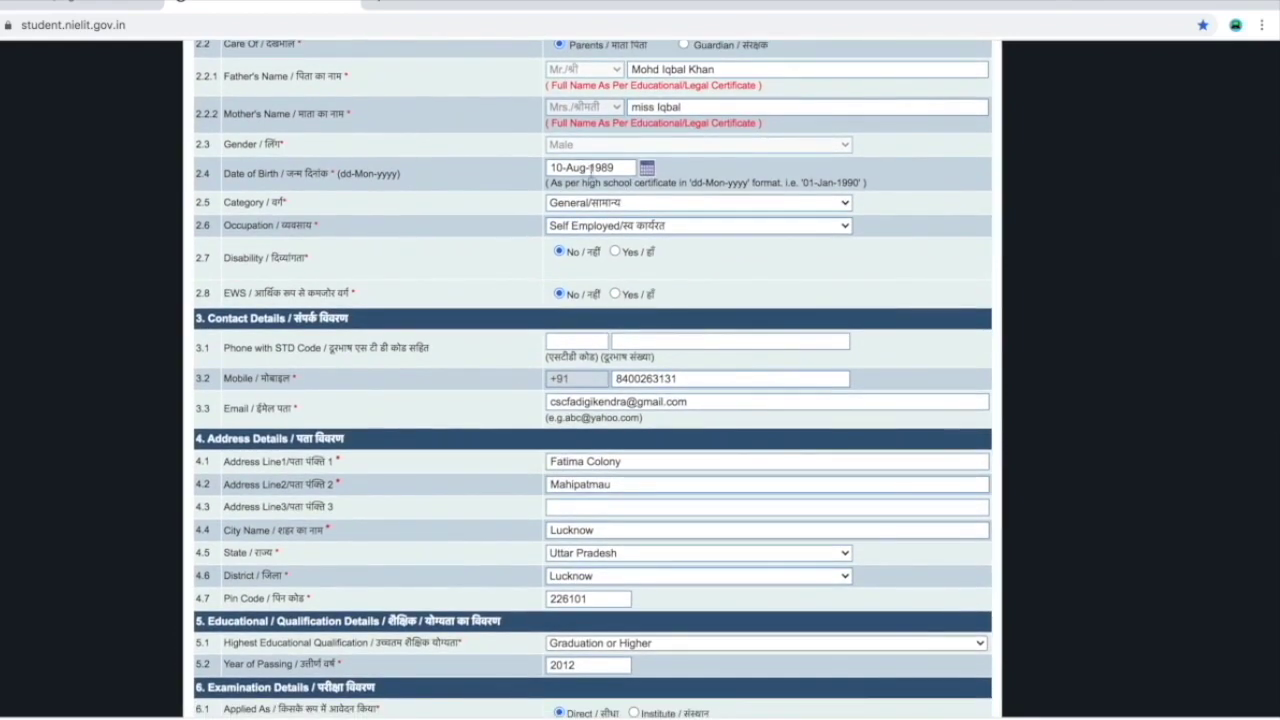
pyautogui.click(647, 168)
pyautogui.click(647, 168)
pyautogui.click(647, 168)
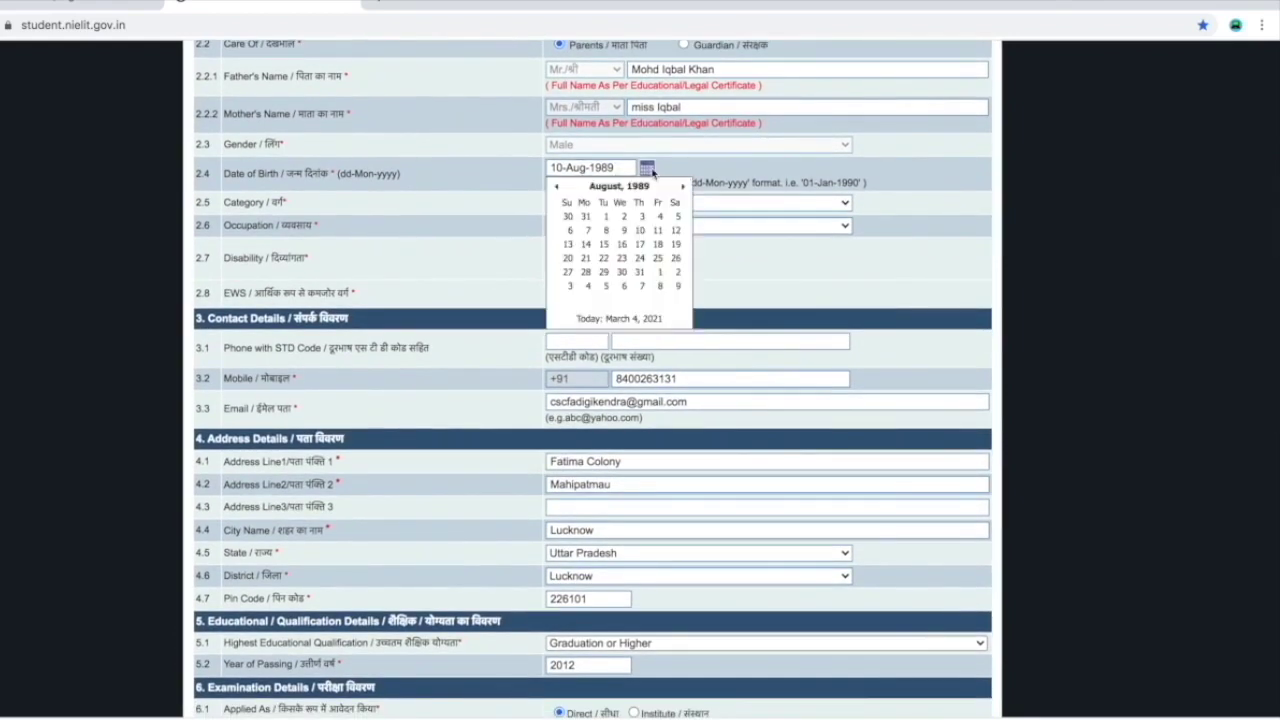
# - Look through the Category and Occupation options, keeping General and Self Employed selected
pyautogui.click(751, 204)
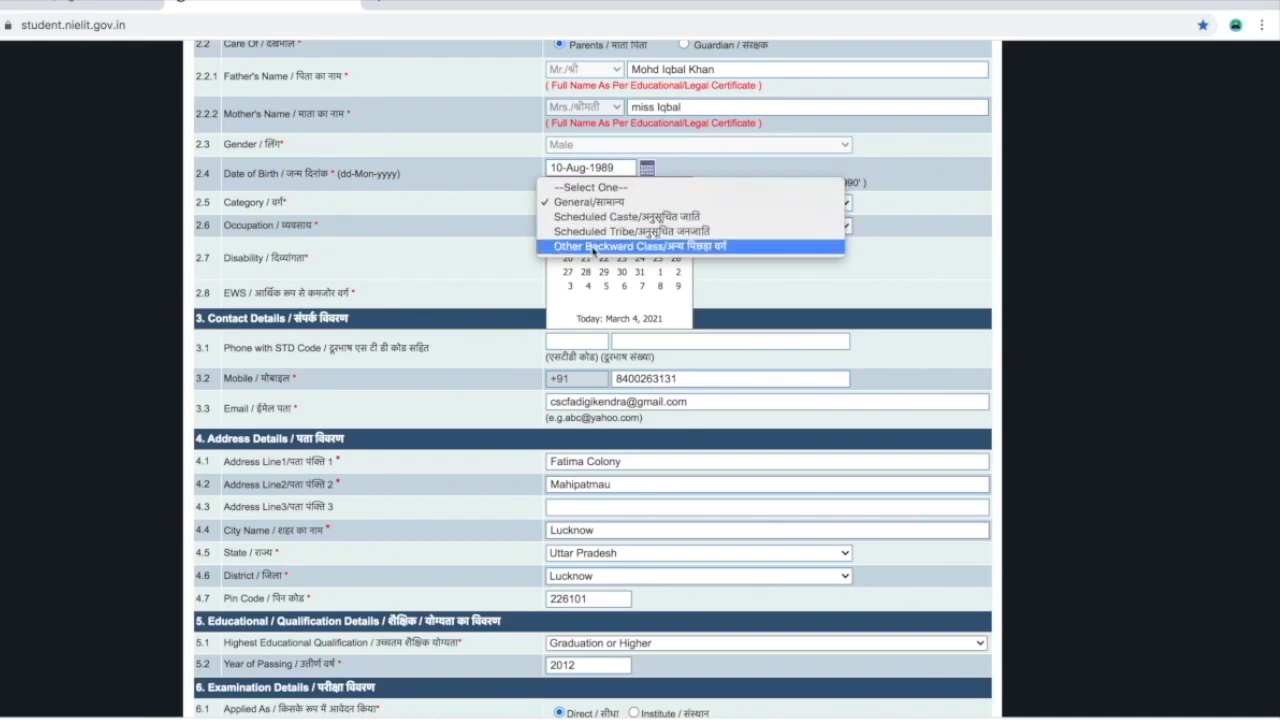
pyautogui.click(589, 203)
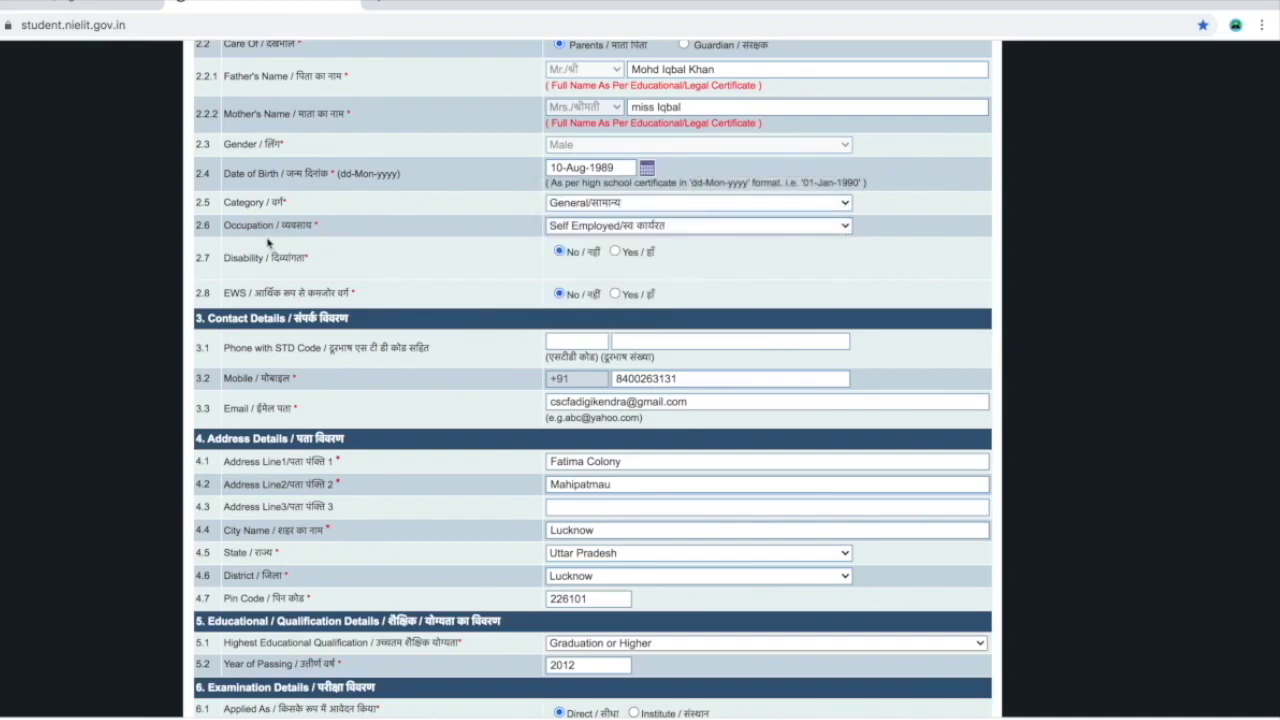
pyautogui.click(622, 228)
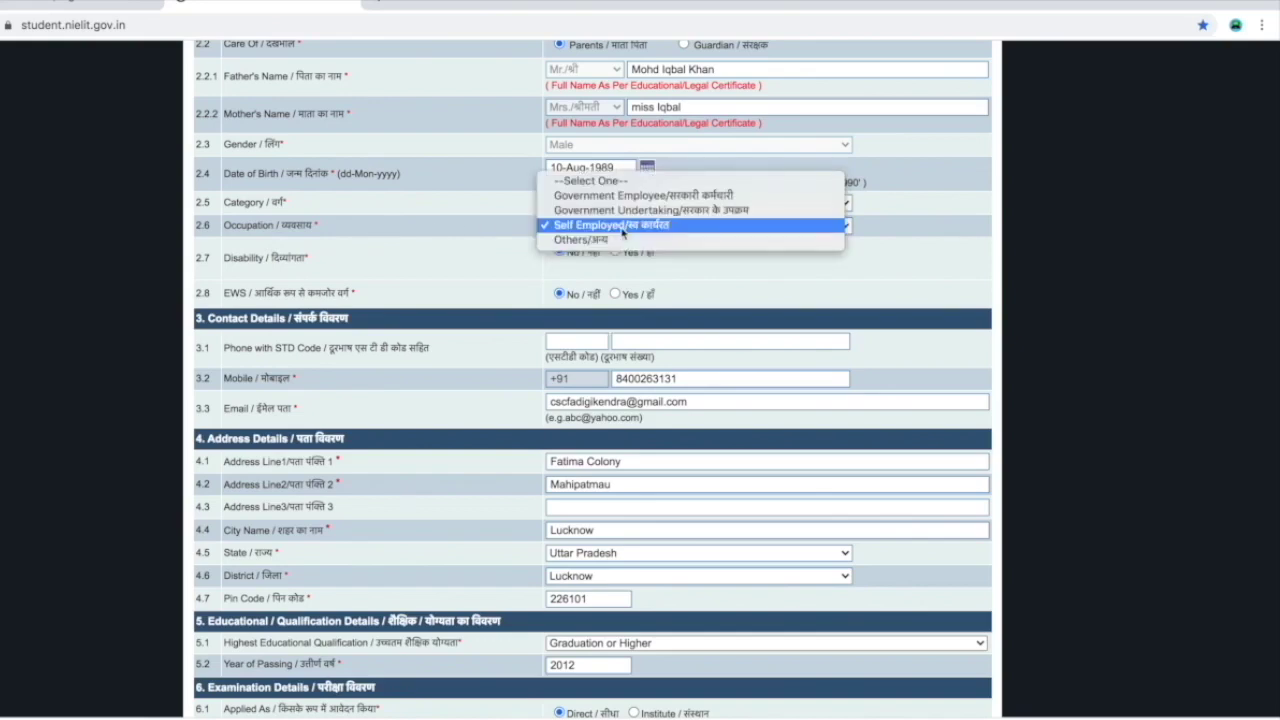
pyautogui.click(680, 258)
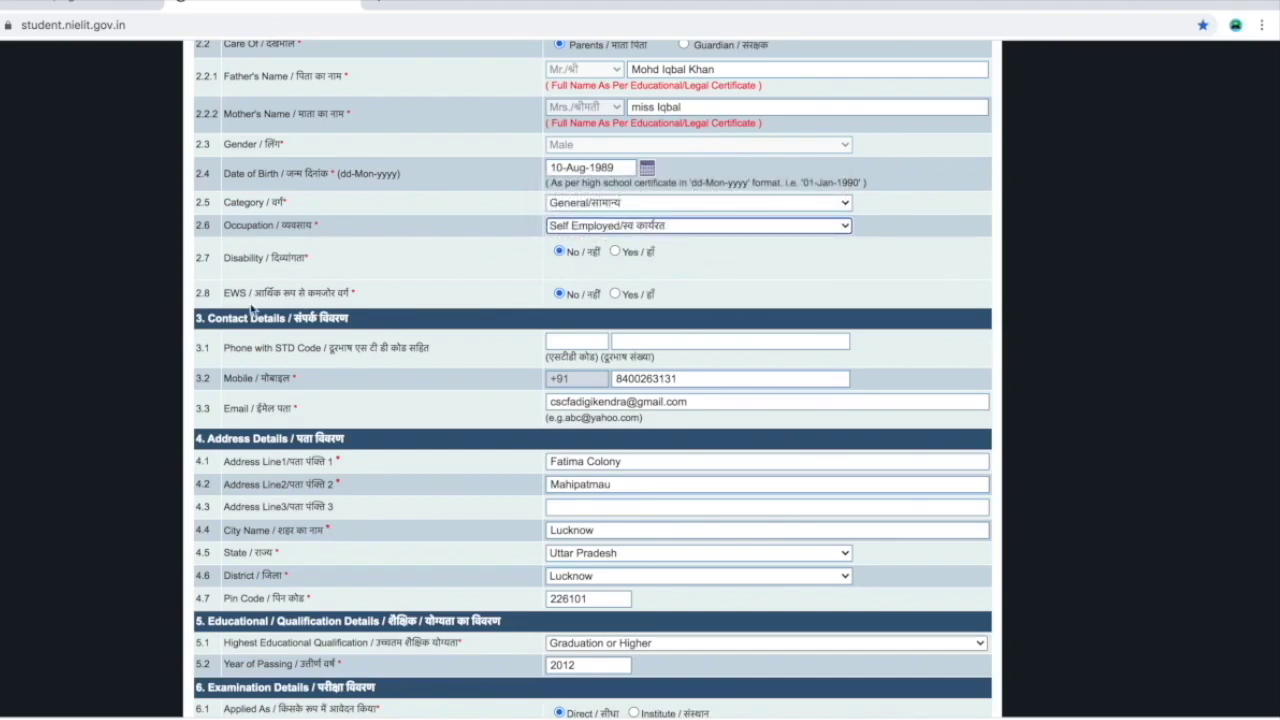
# - Review the disability, EWS, contact and address details entered in the application form
pyautogui.scroll(-1, 383, 303)
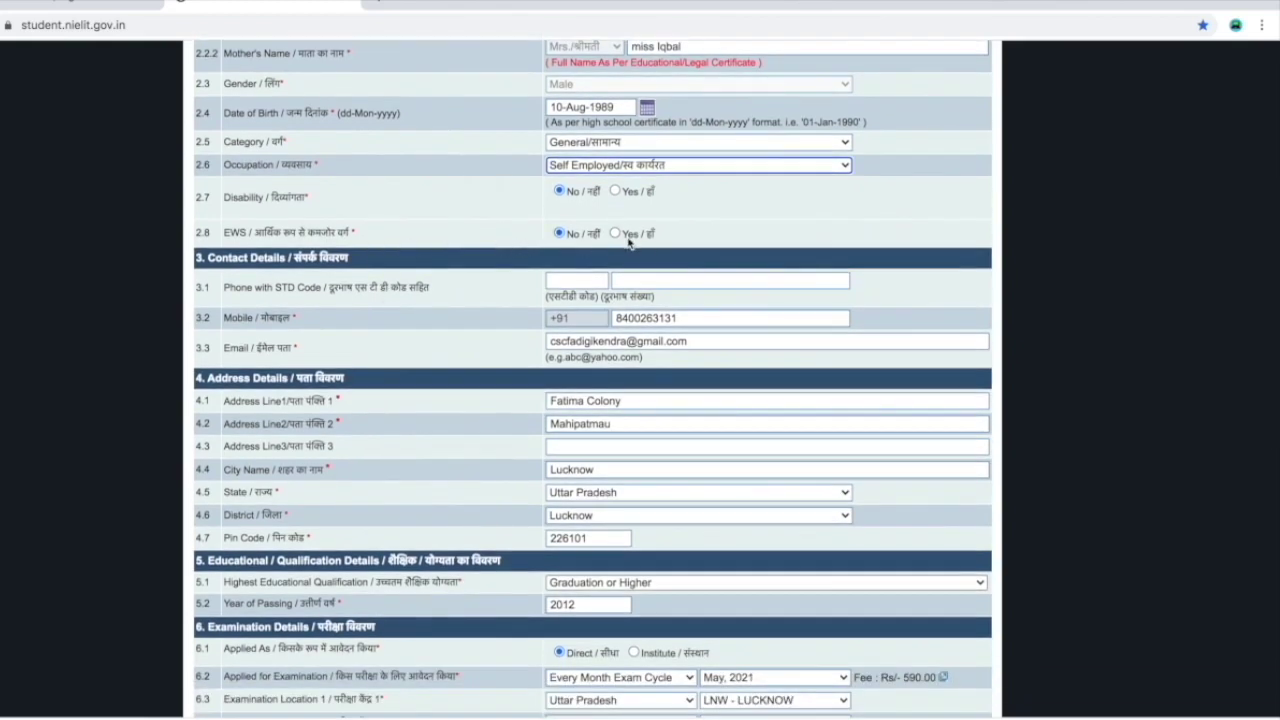
pyautogui.scroll(-1, 575, 262)
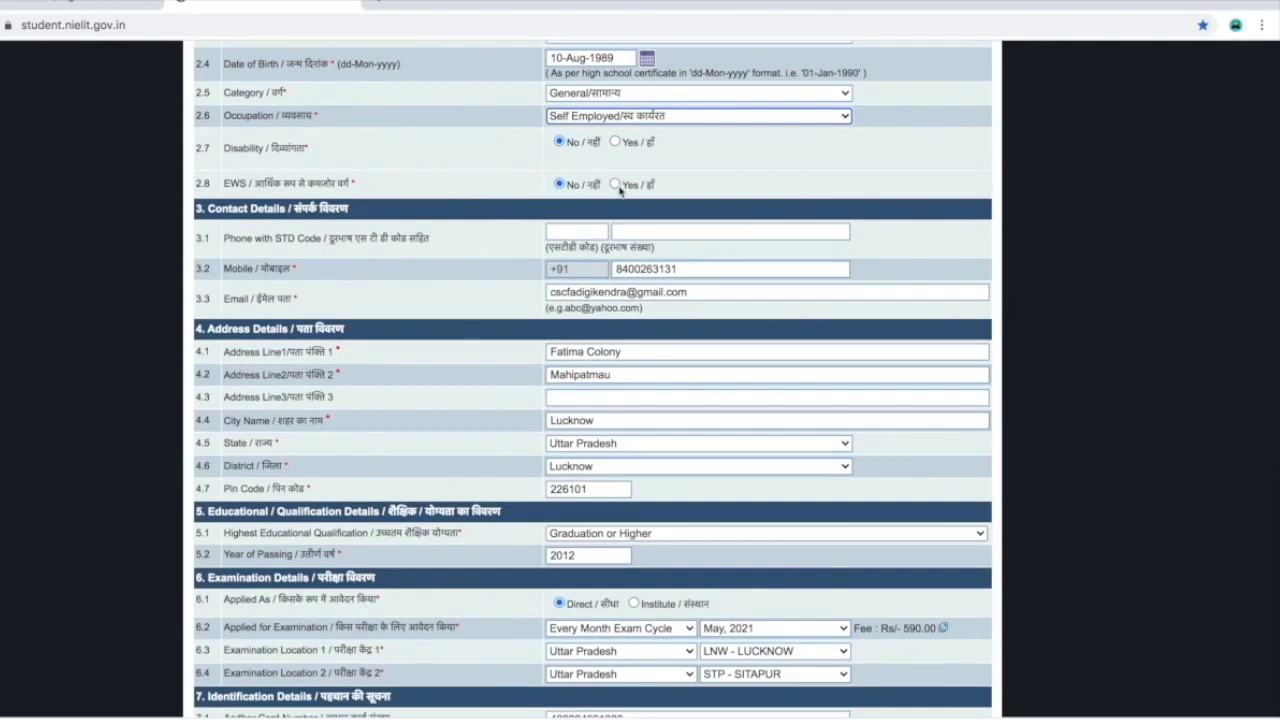
pyautogui.scroll(-2, 619, 188)
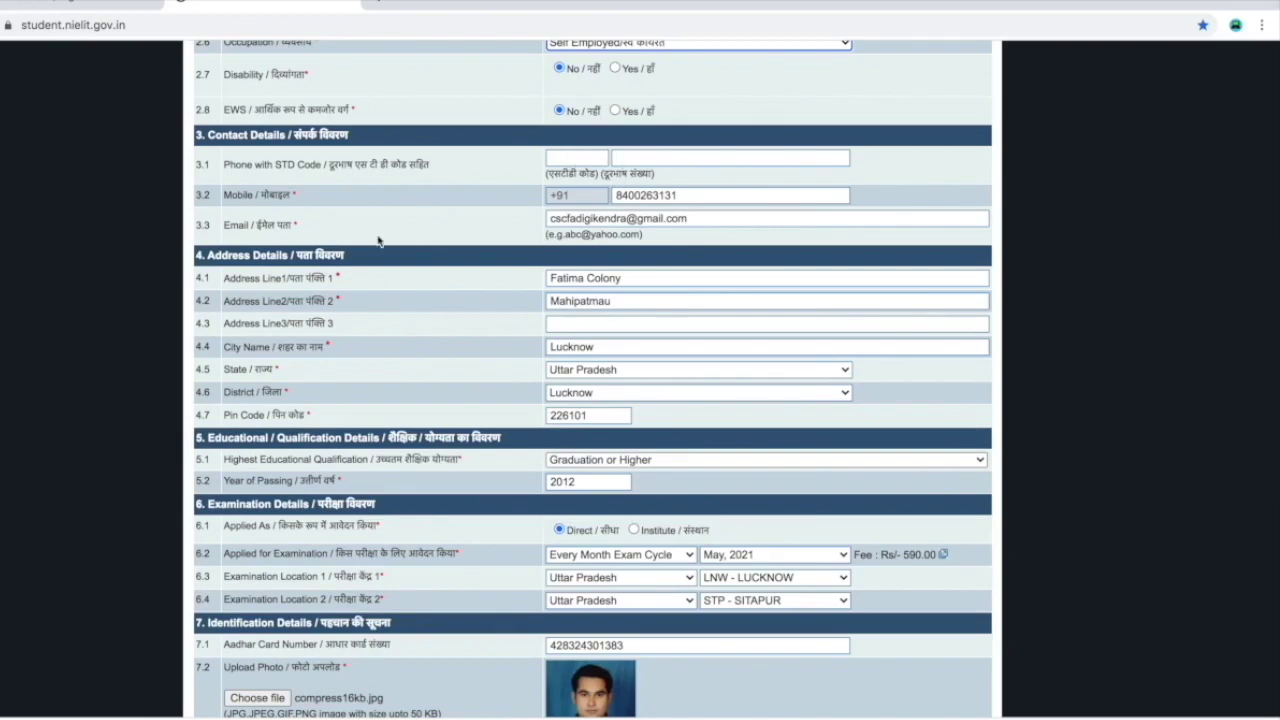
pyautogui.scroll(-1, 380, 243)
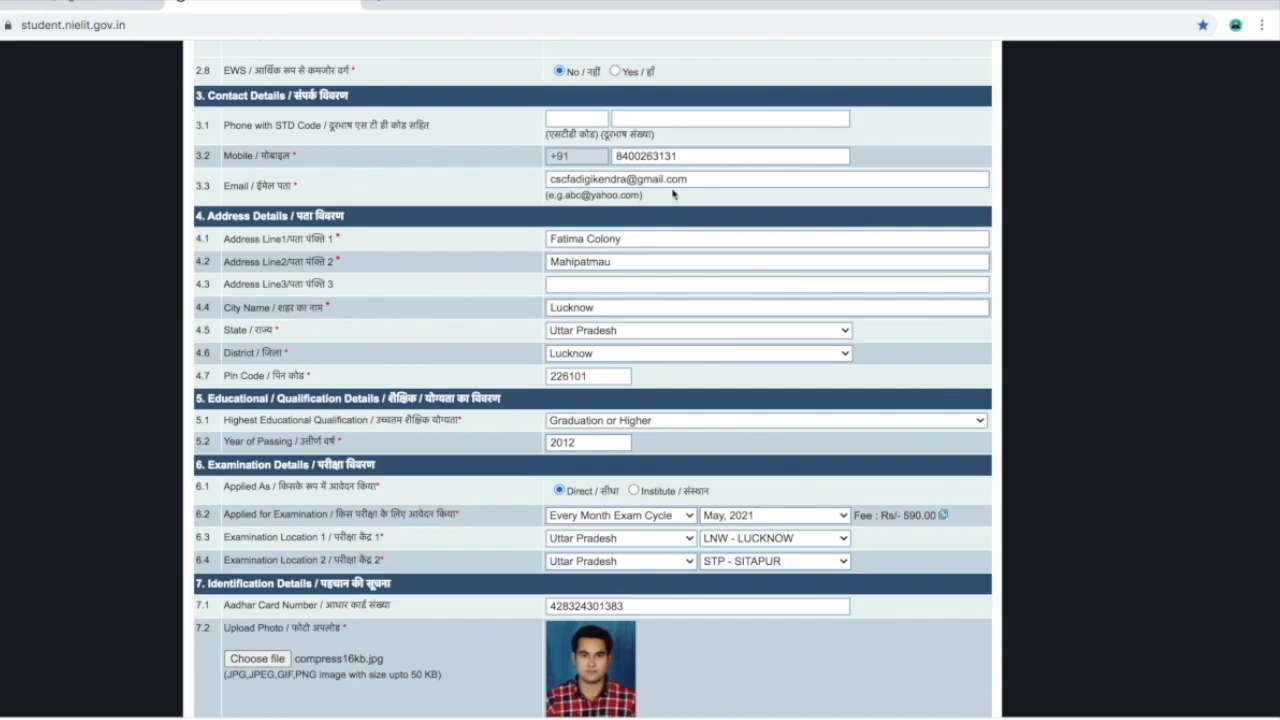
pyautogui.scroll(-1, 475, 296)
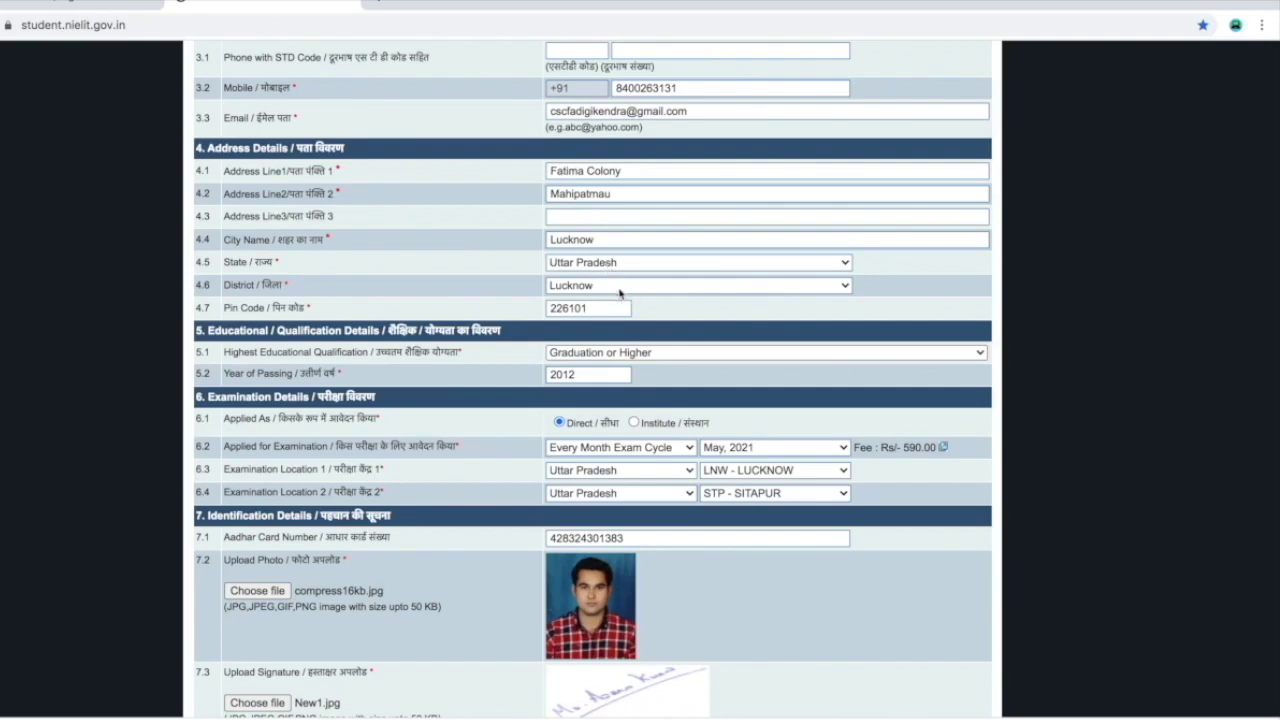
pyautogui.scroll(-1, 610, 292)
pyautogui.scroll(-1, 610, 292)
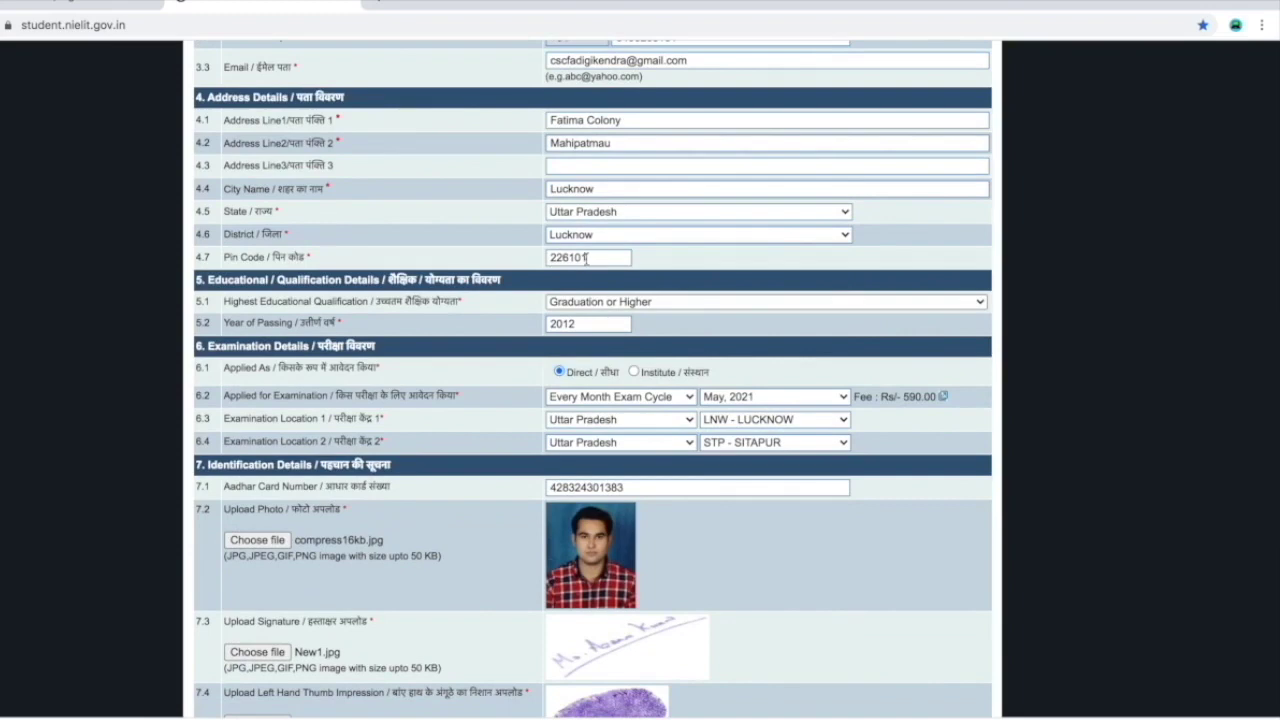
# - Select Graduation or Higher as the highest educational qualification and check the Year of Passing entry
pyautogui.scroll(-2, 577, 258)
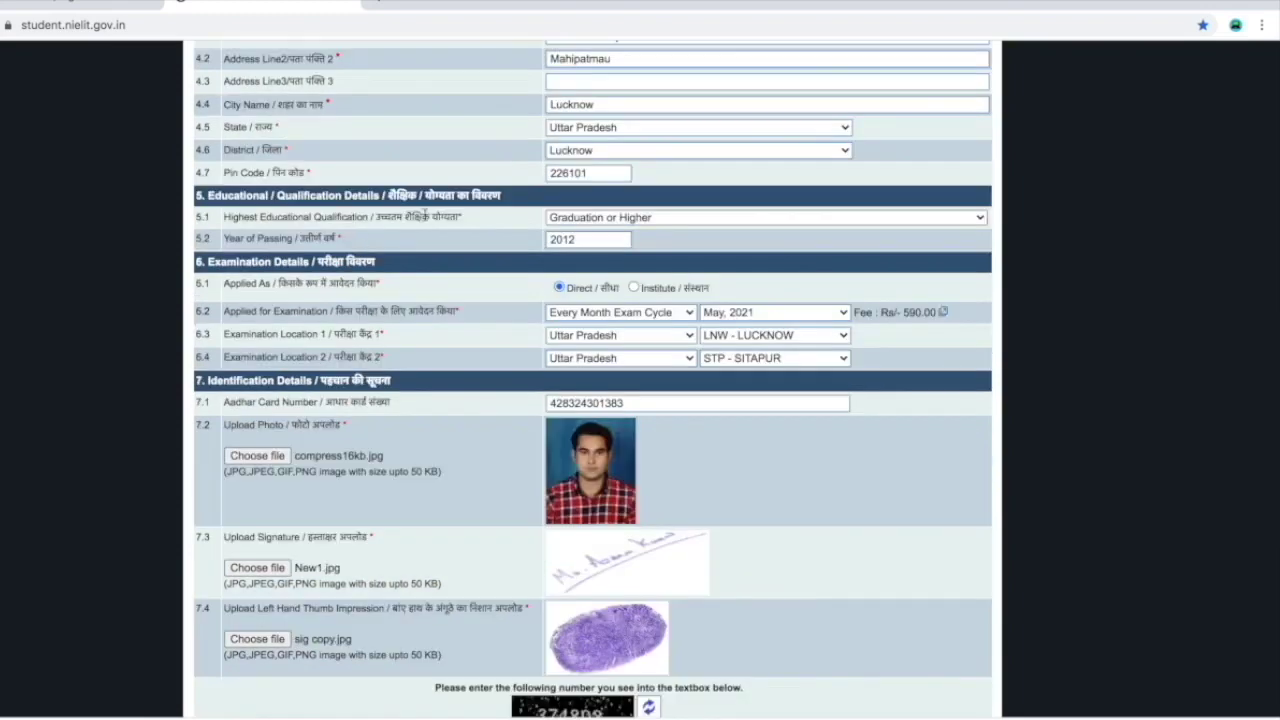
pyautogui.click(633, 220)
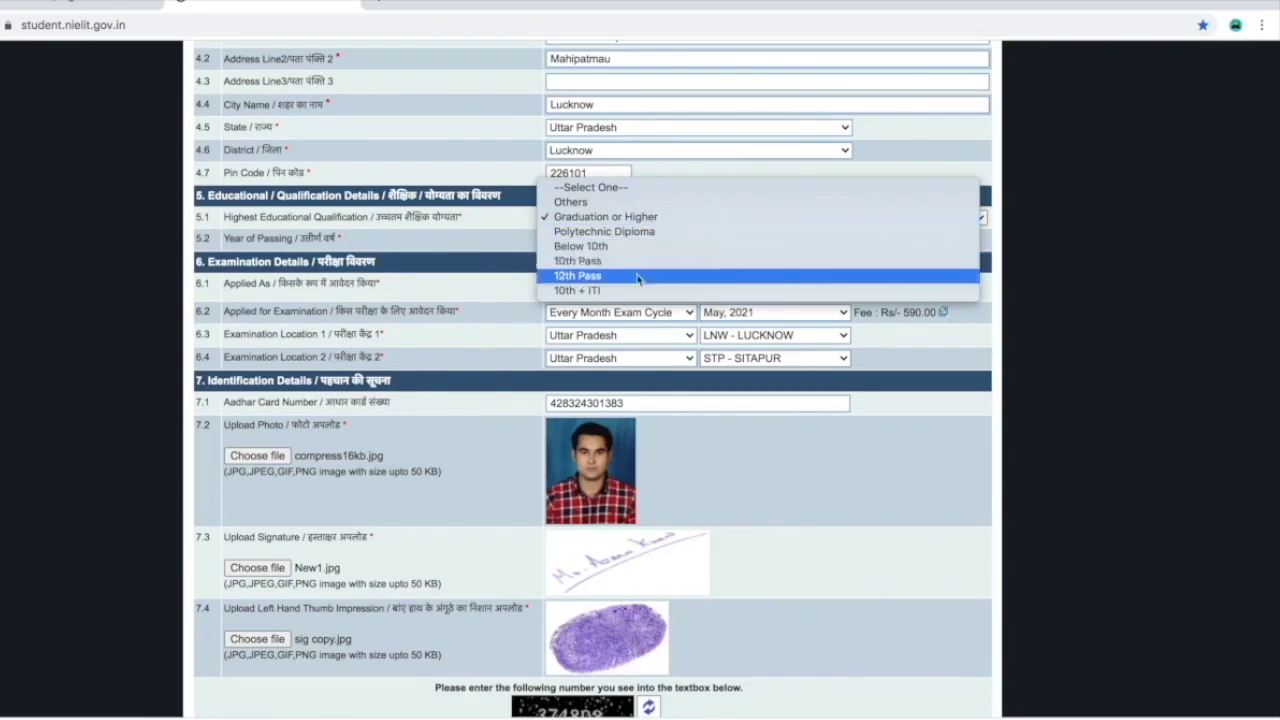
pyautogui.click(610, 217)
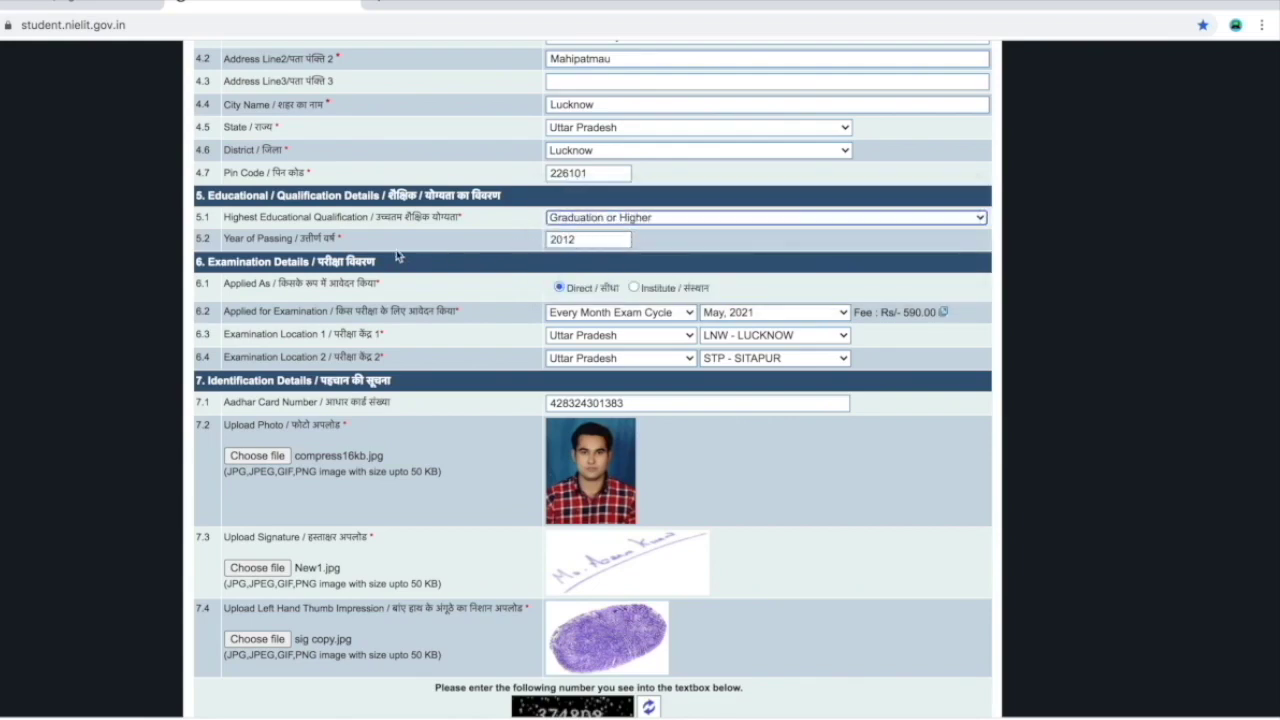
pyautogui.click(590, 239)
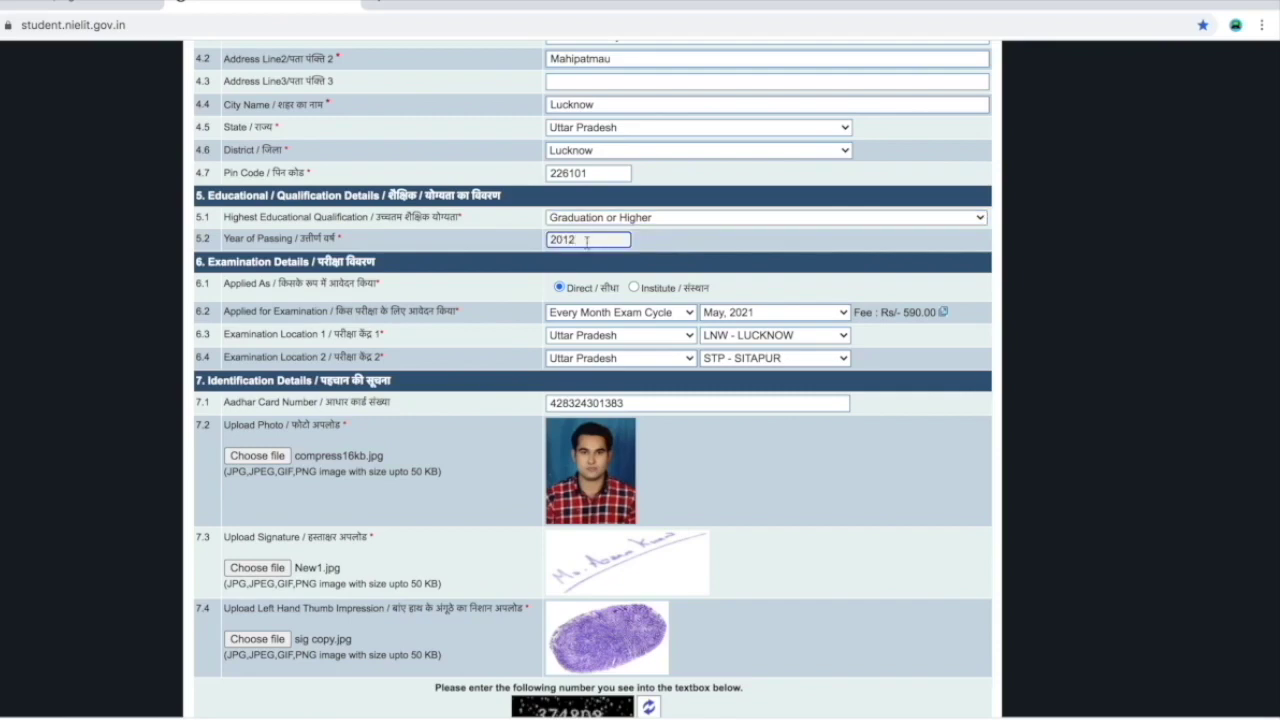
# - Apply as Institute, choosing Uttar Pradesh and International Research Institute of Buddhist Studies, Lucknow as the accredited centre, and view the exam cycle options
pyautogui.scroll(-1, 587, 241)
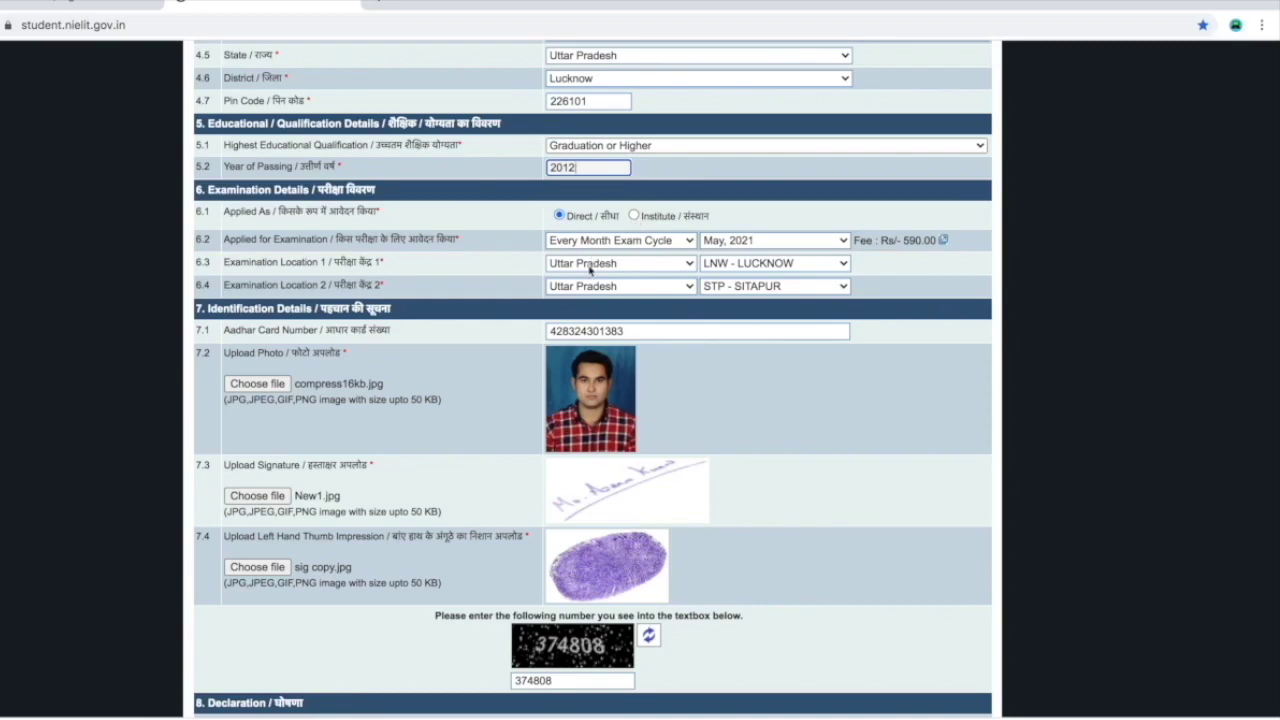
pyautogui.click(634, 216)
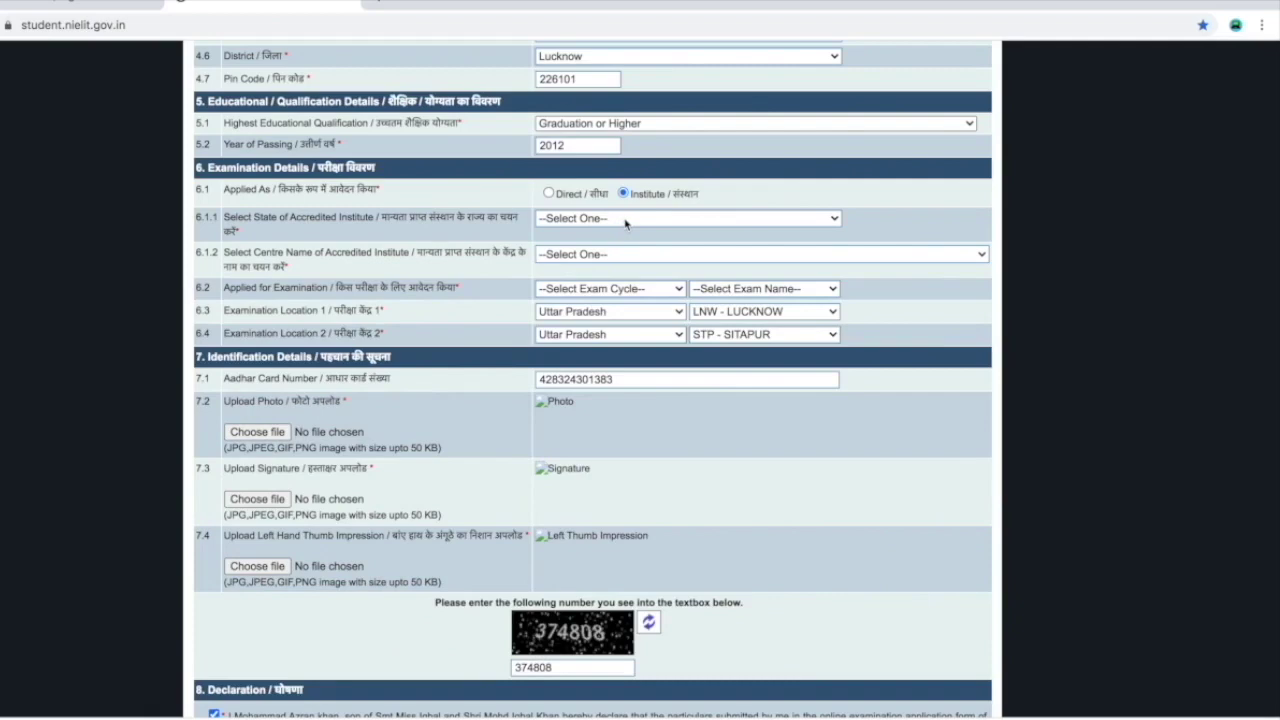
pyautogui.click(625, 218)
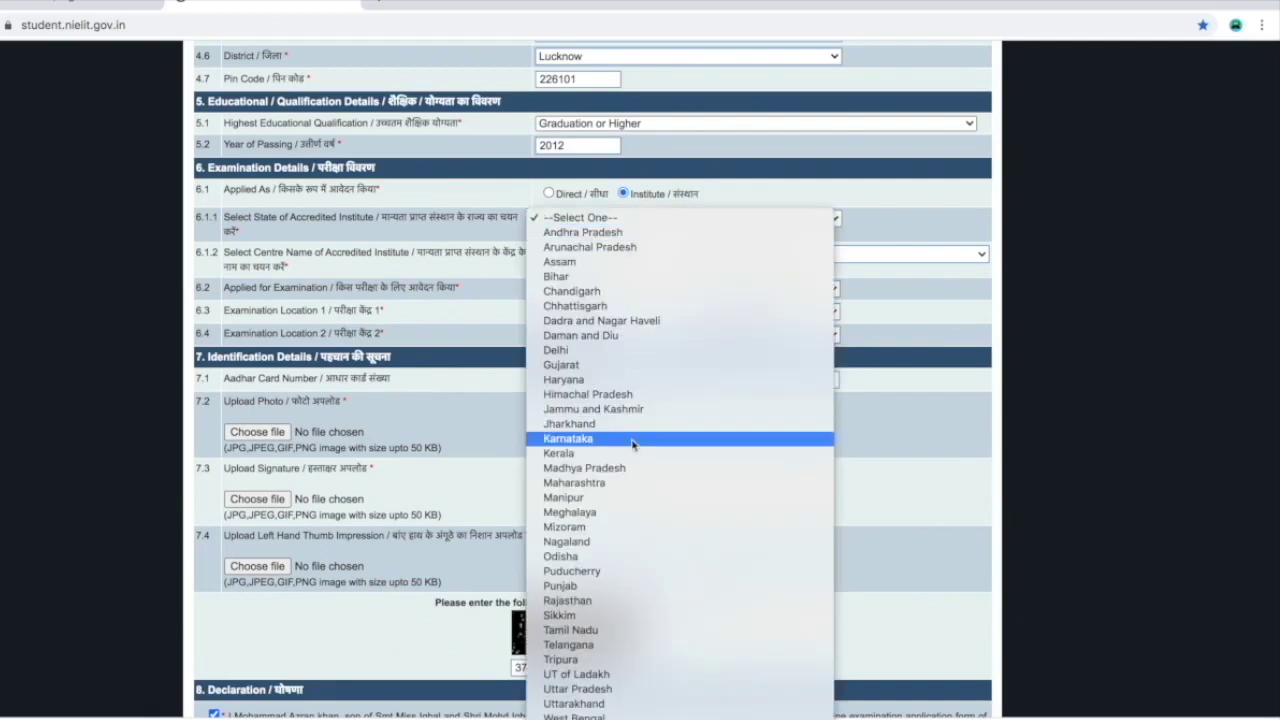
pyautogui.click(615, 689)
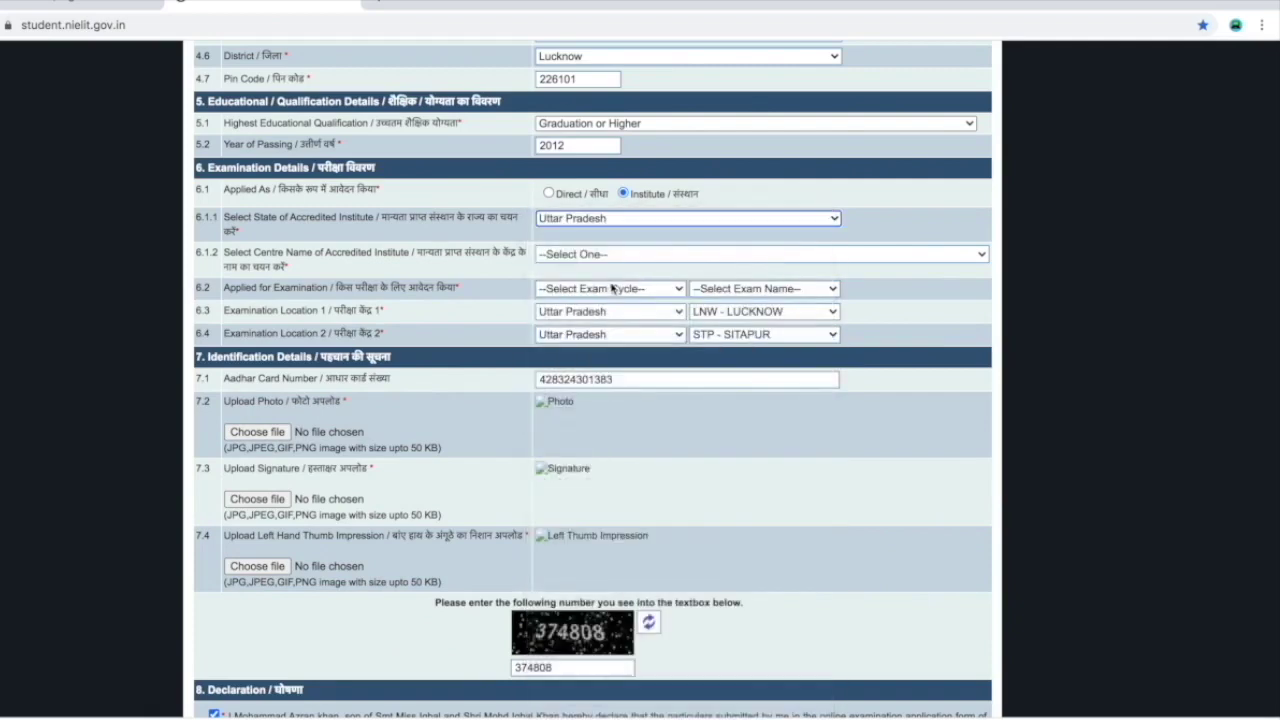
pyautogui.click(603, 255)
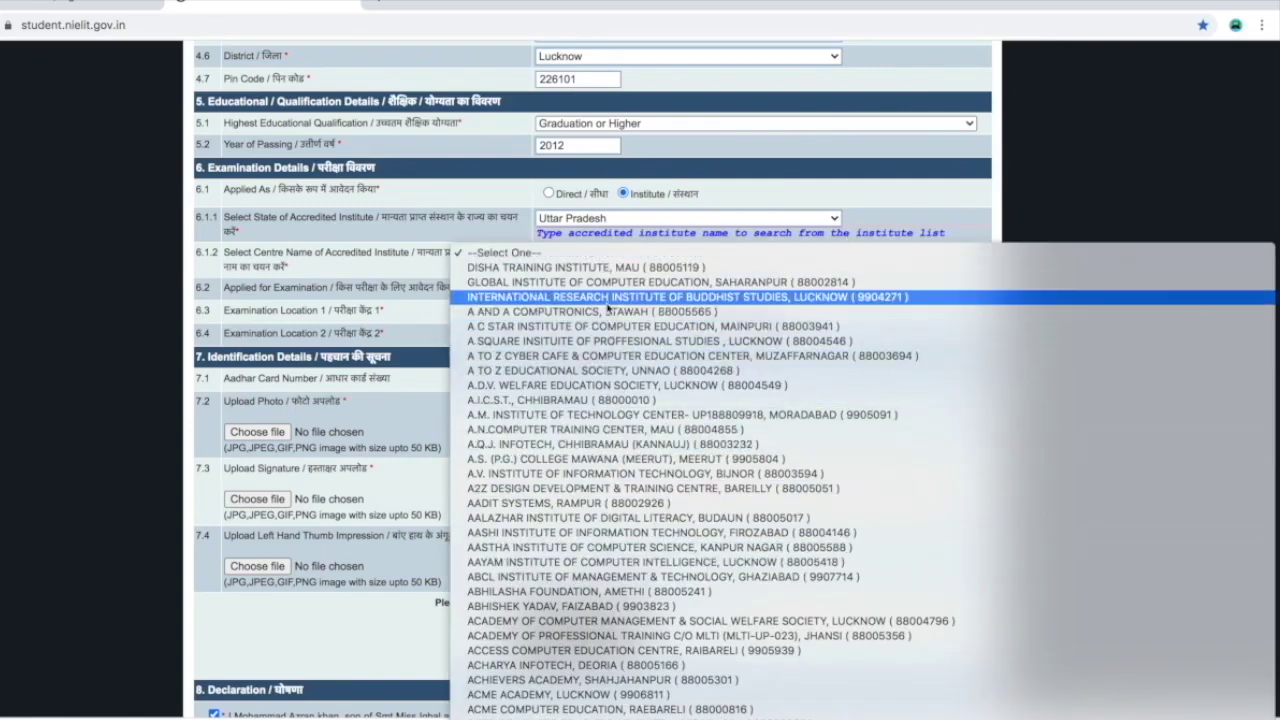
pyautogui.click(620, 297)
pyautogui.click(582, 289)
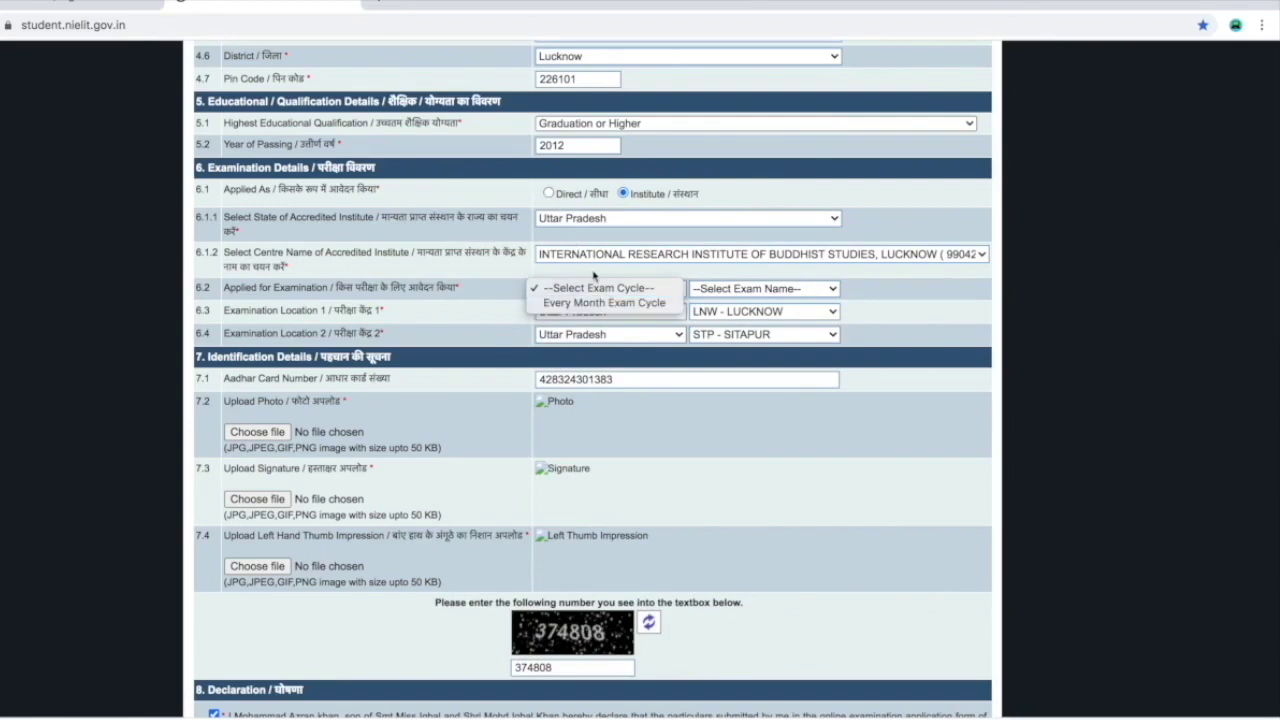
pyautogui.click(596, 274)
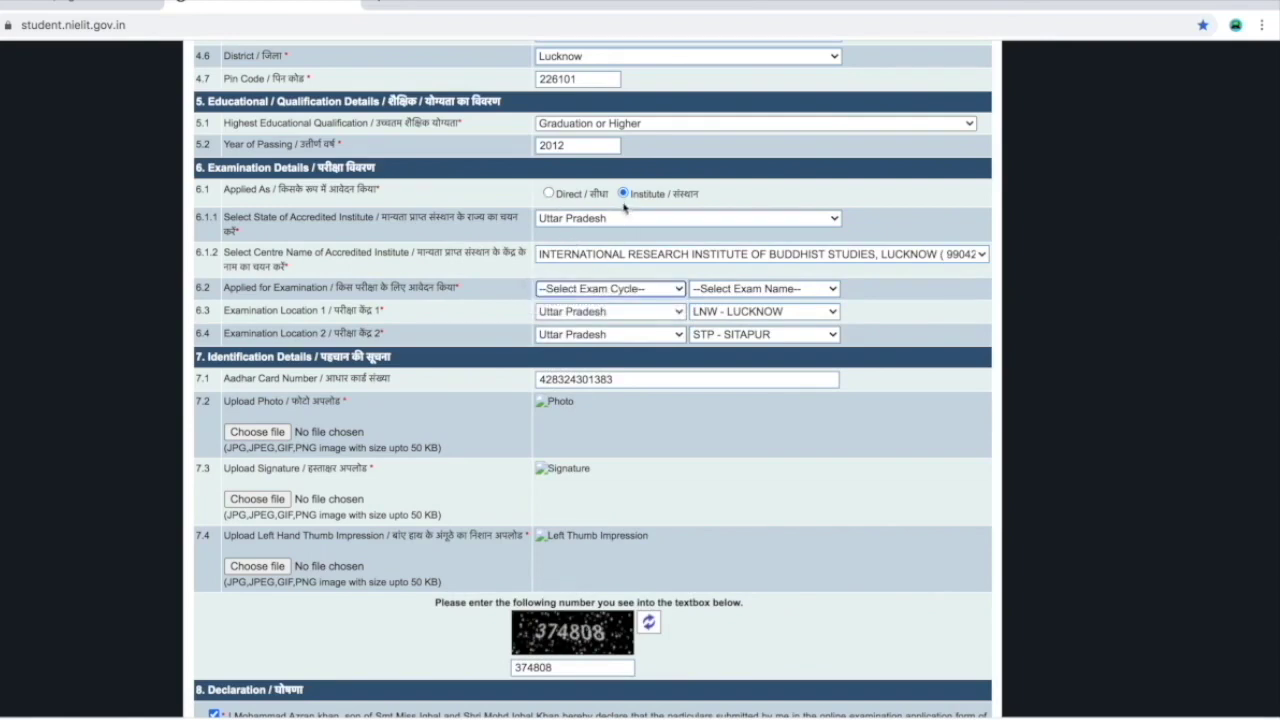
# - Set Applied As to Direct and choose Every Month Exam Cycle with the May, 2021 examination
pyautogui.click(549, 195)
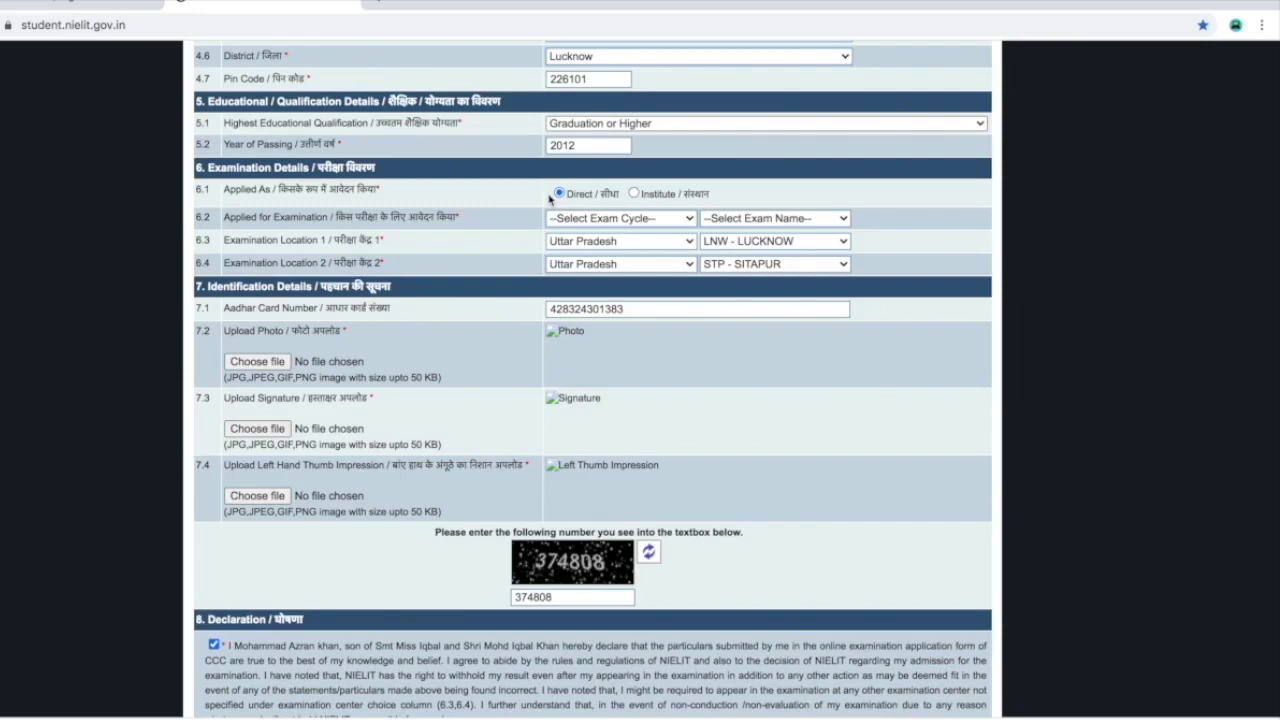
pyautogui.click(622, 220)
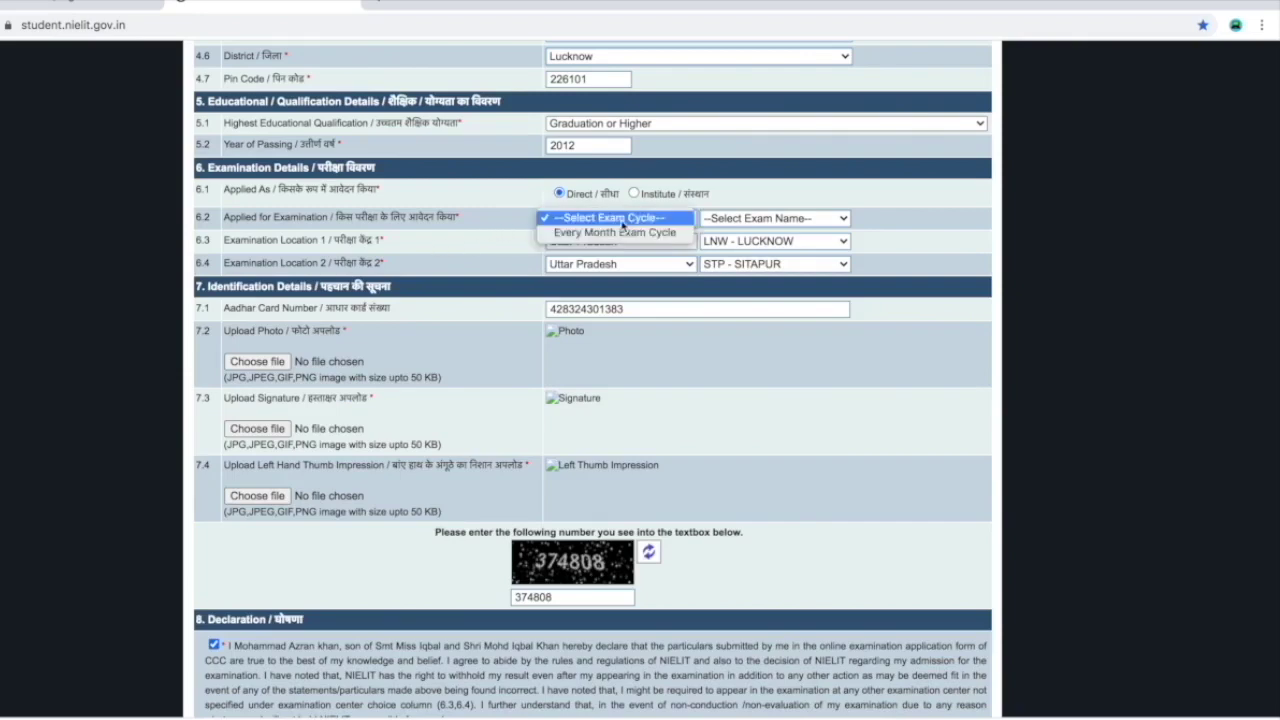
pyautogui.click(638, 236)
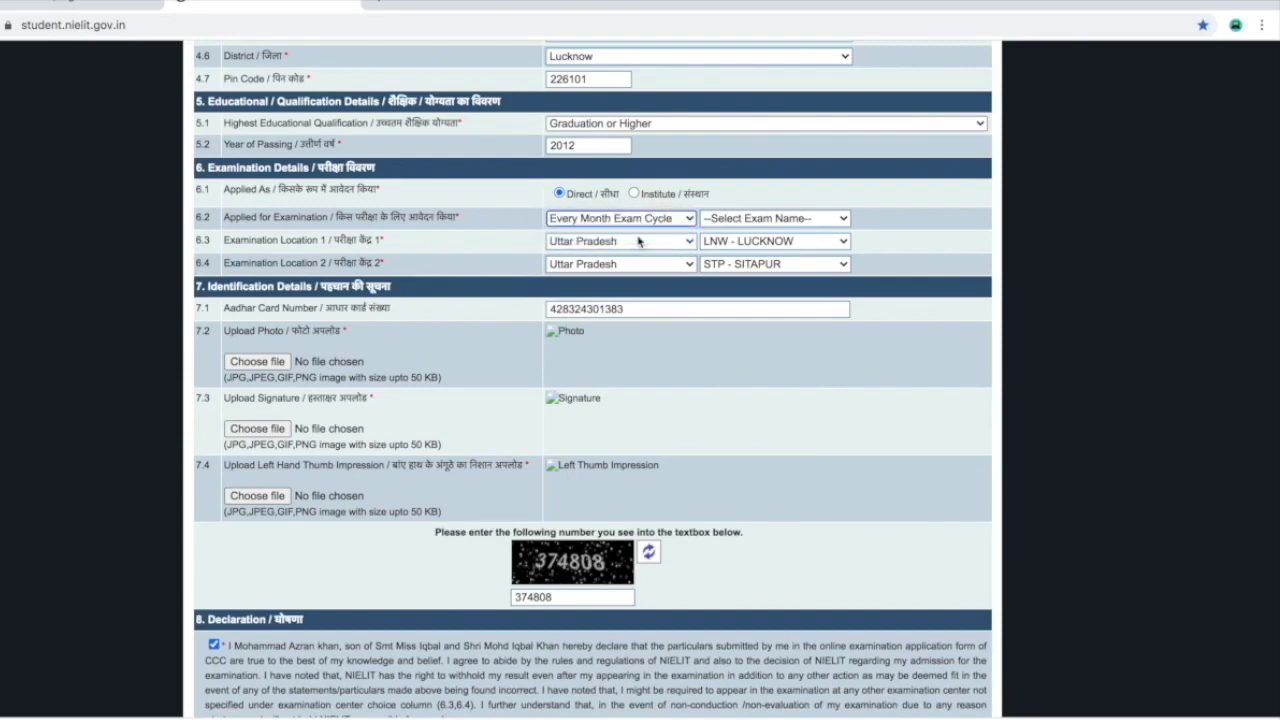
pyautogui.click(770, 224)
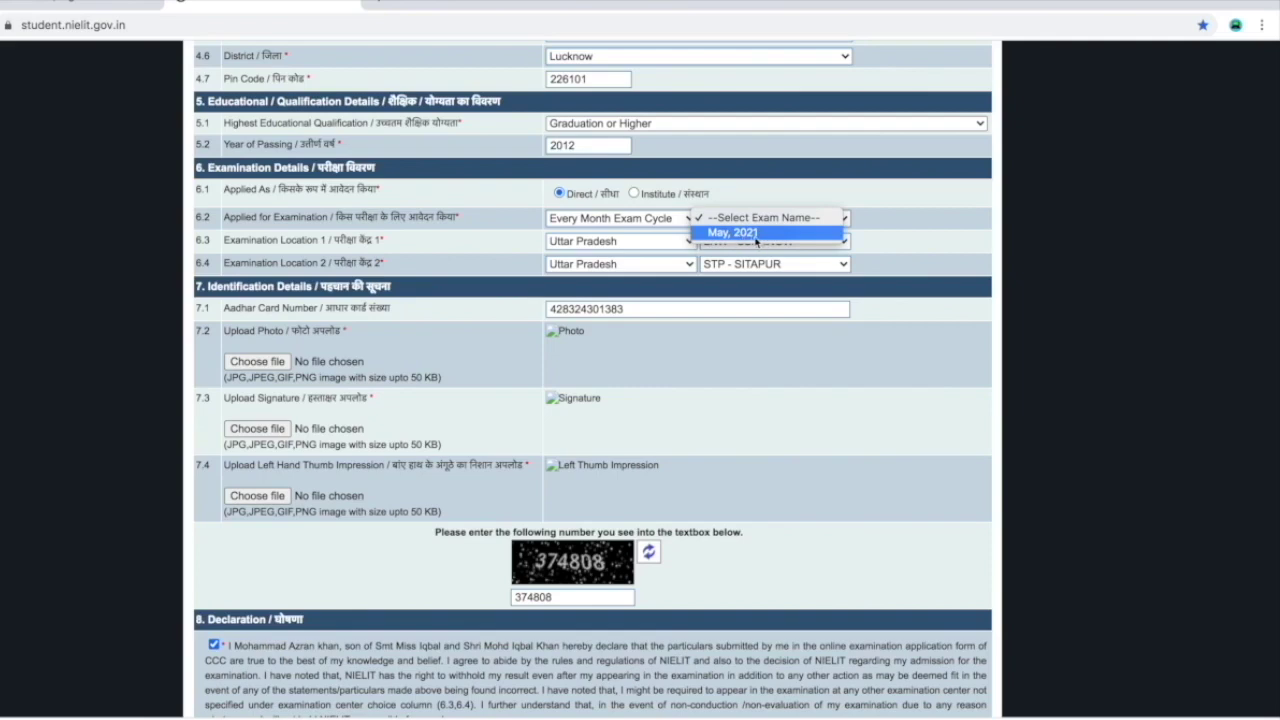
pyautogui.click(740, 234)
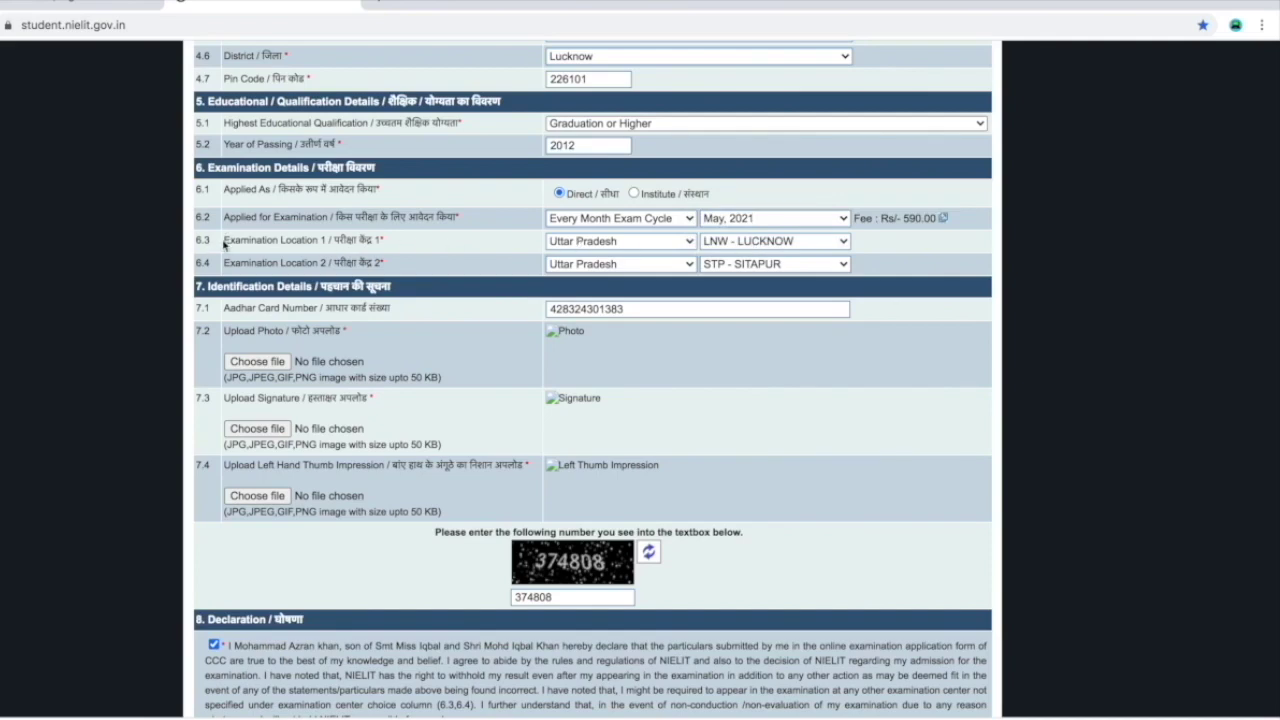
# - Select Uttar Pradesh and LNW - LUCKNOW for Examination Location 1
pyautogui.moveTo(224, 240); pyautogui.dragTo(475, 262)
pyautogui.click(475, 262)
pyautogui.click(634, 242)
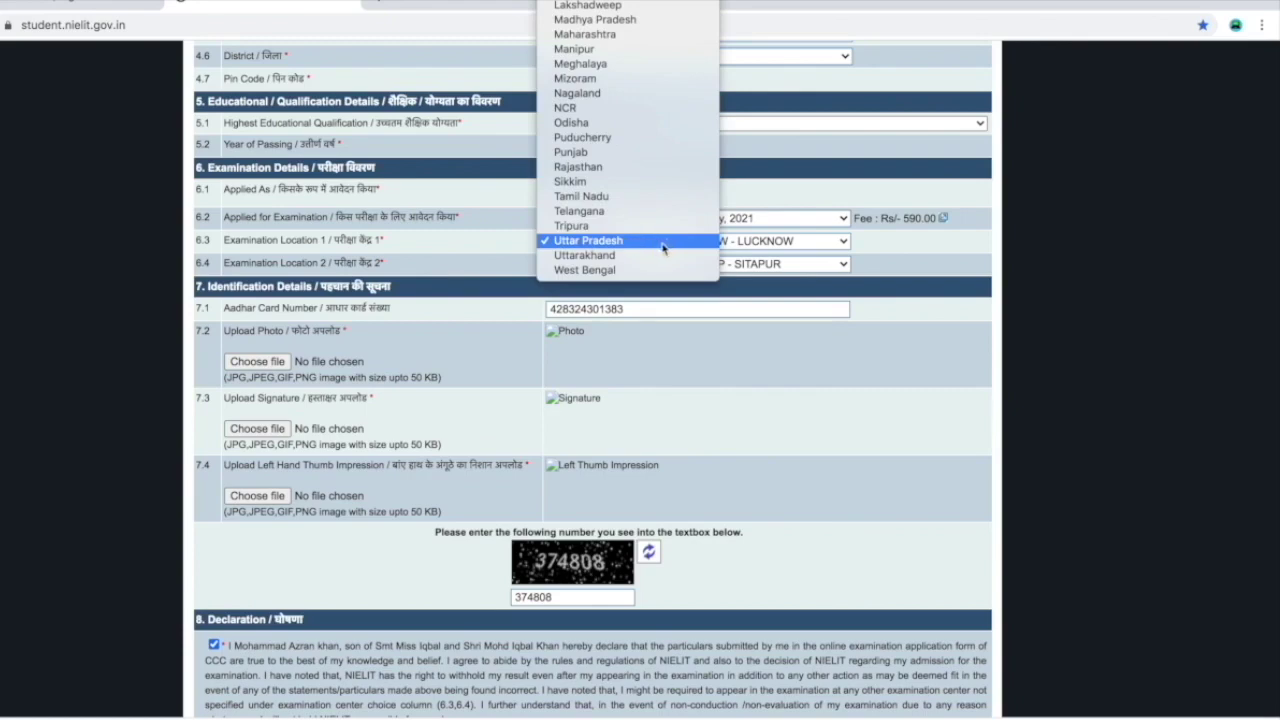
pyautogui.click(662, 242)
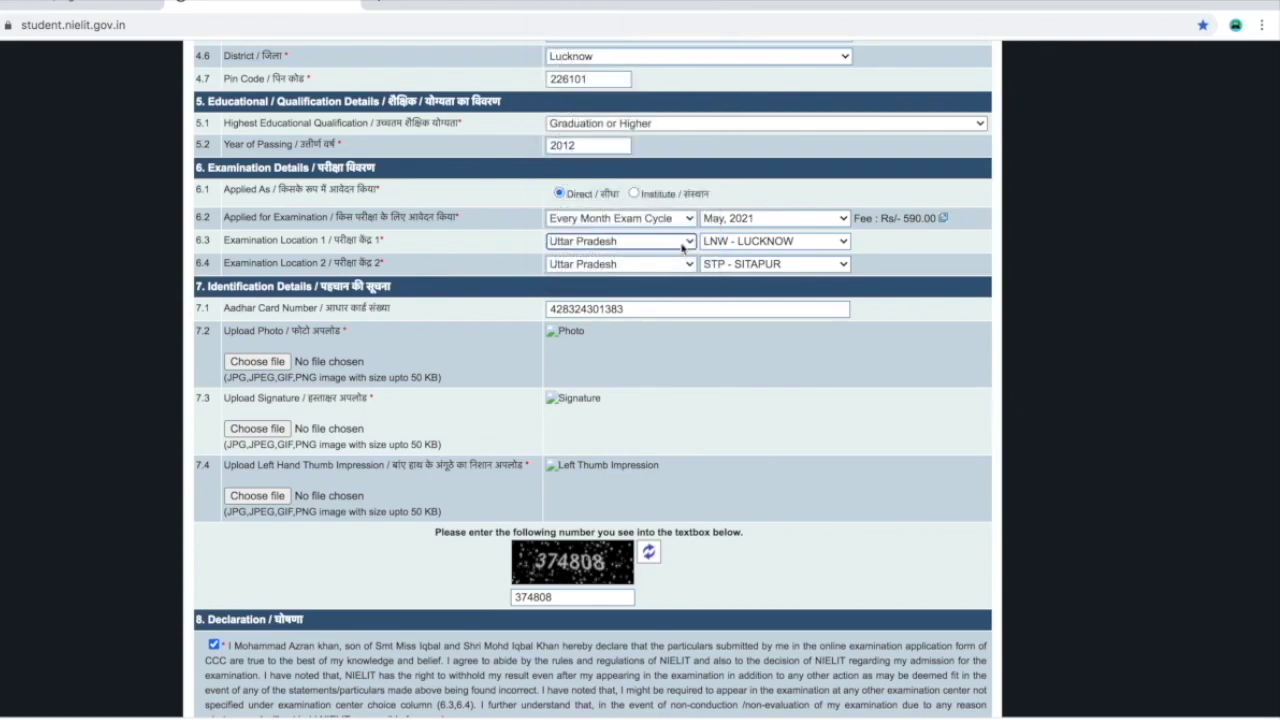
pyautogui.click(770, 243)
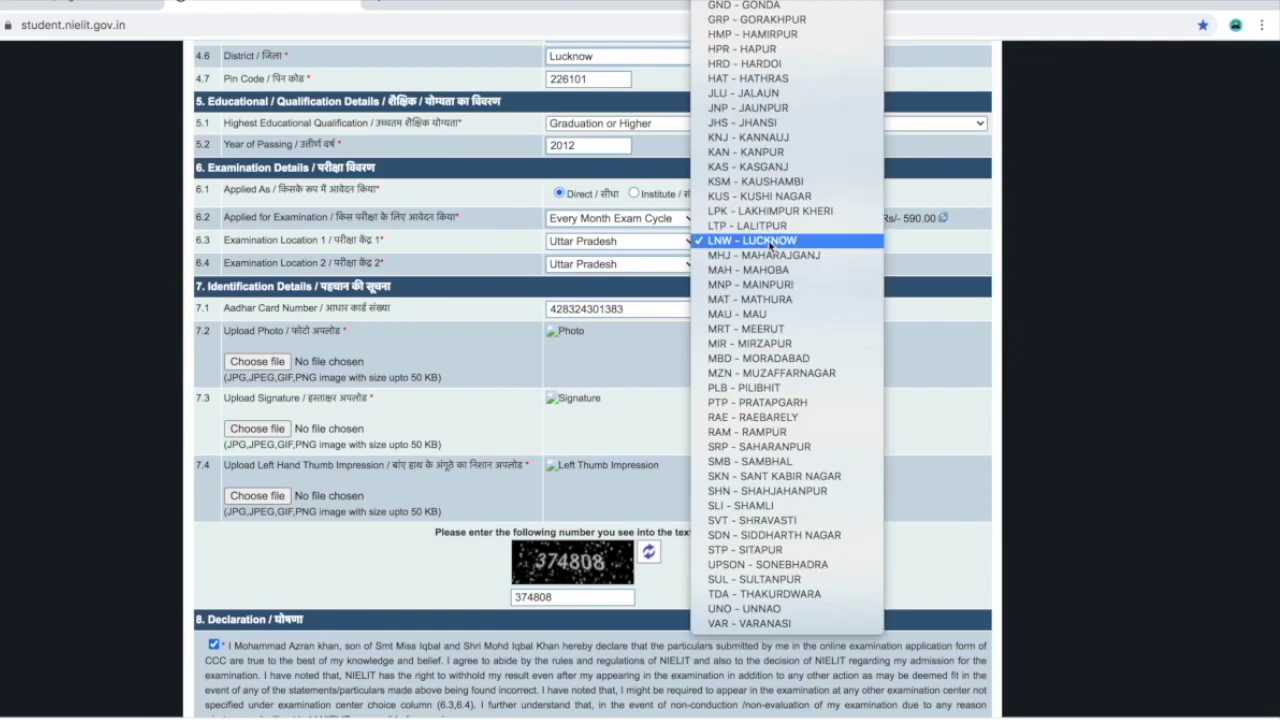
pyautogui.click(776, 243)
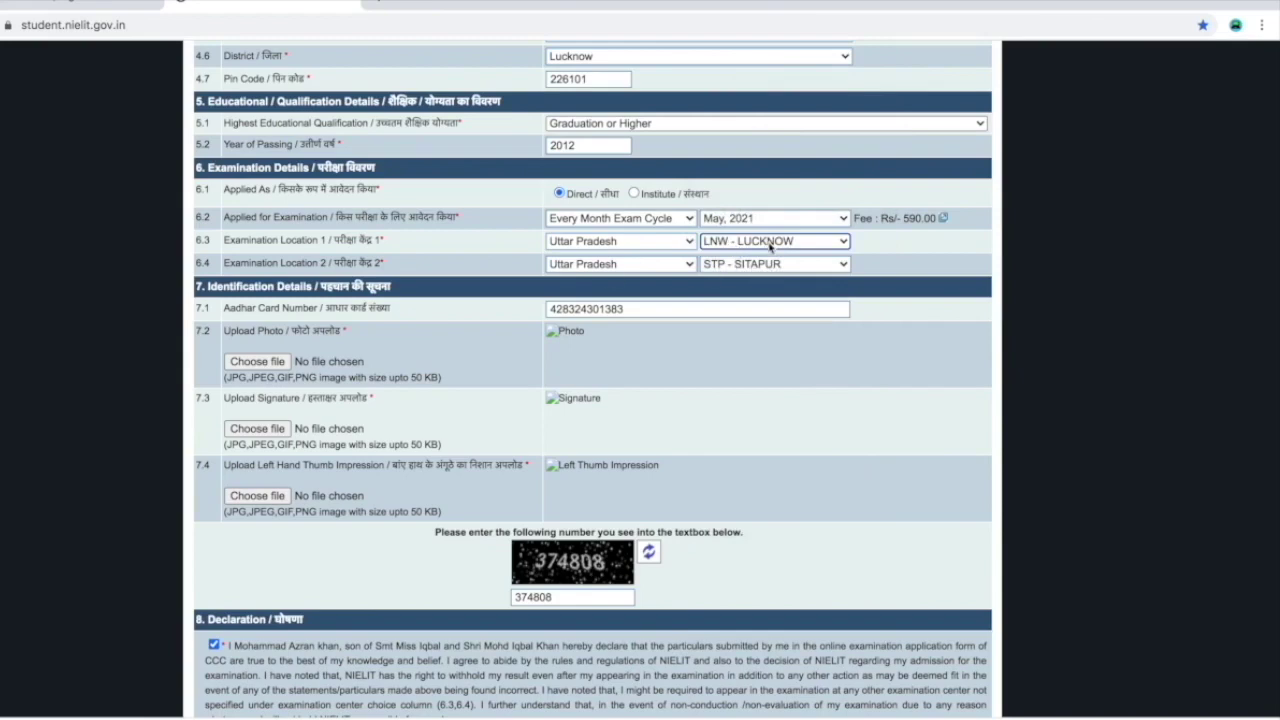
# - Look through the centres for Examination Location 2 and select Uttar Pradesh with STP - SITAPUR
pyautogui.click(664, 265)
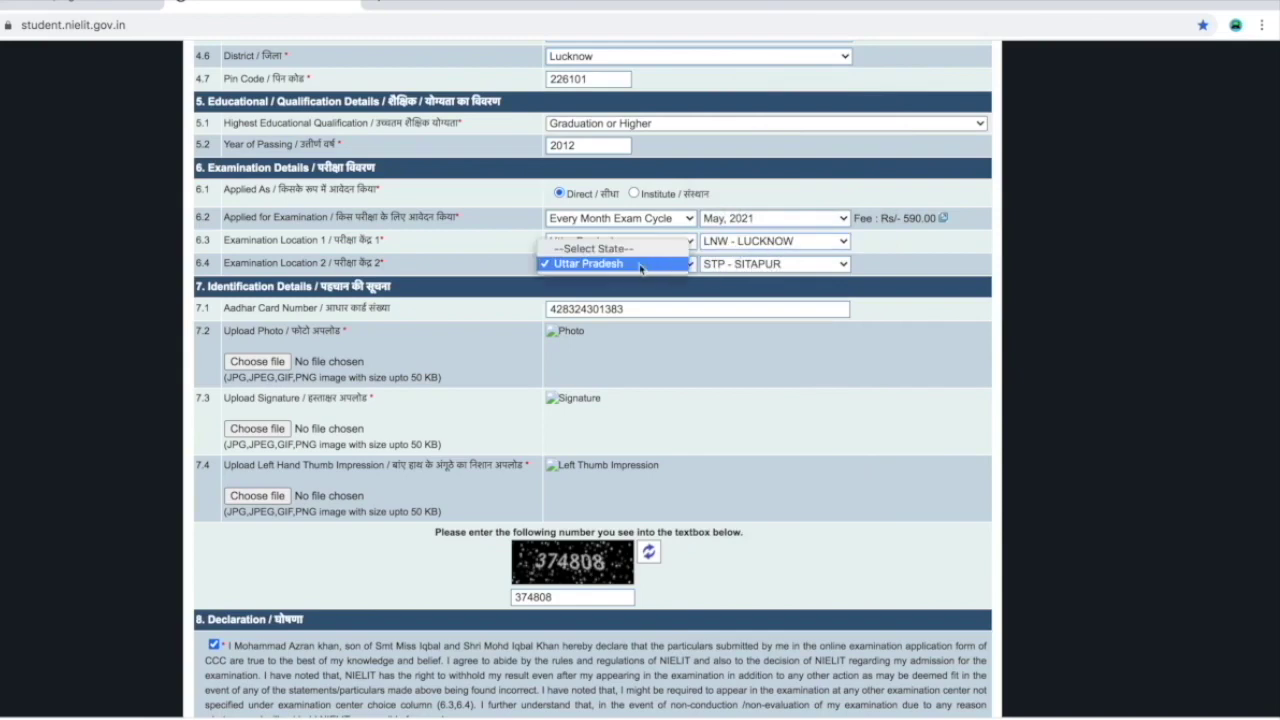
pyautogui.click(630, 264)
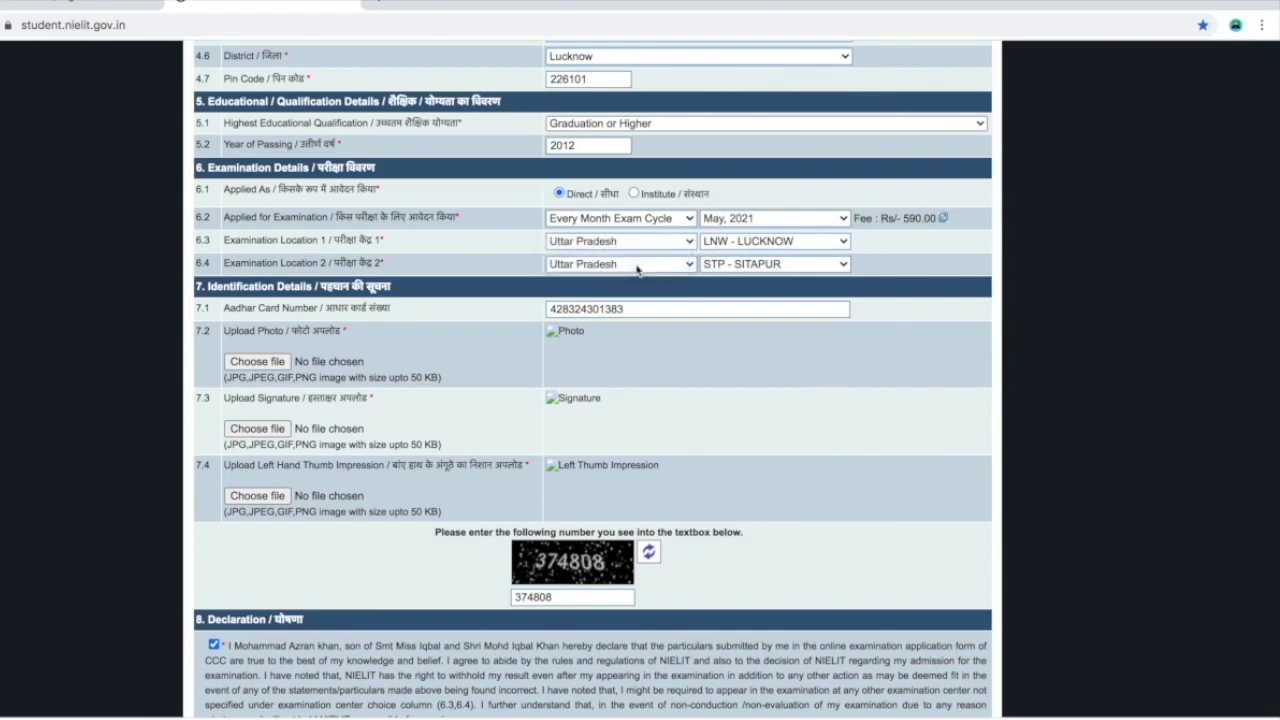
pyautogui.click(771, 266)
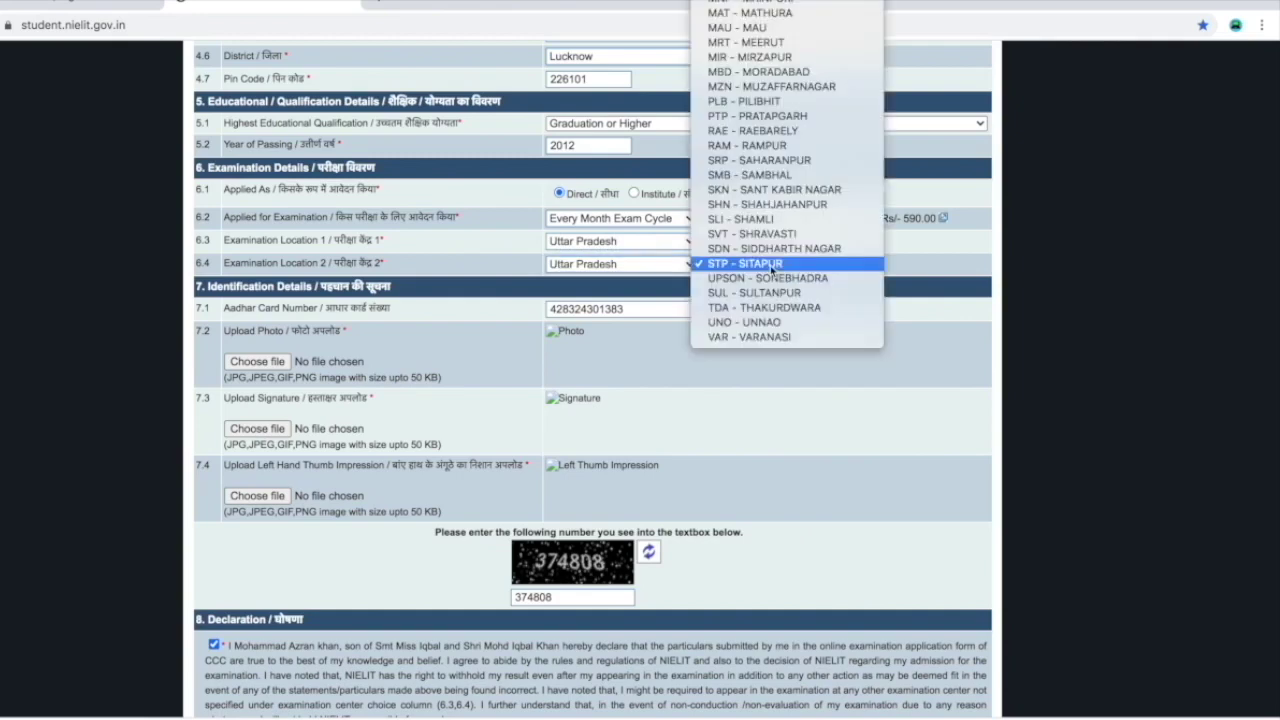
pyautogui.scroll(3, 776, 115)
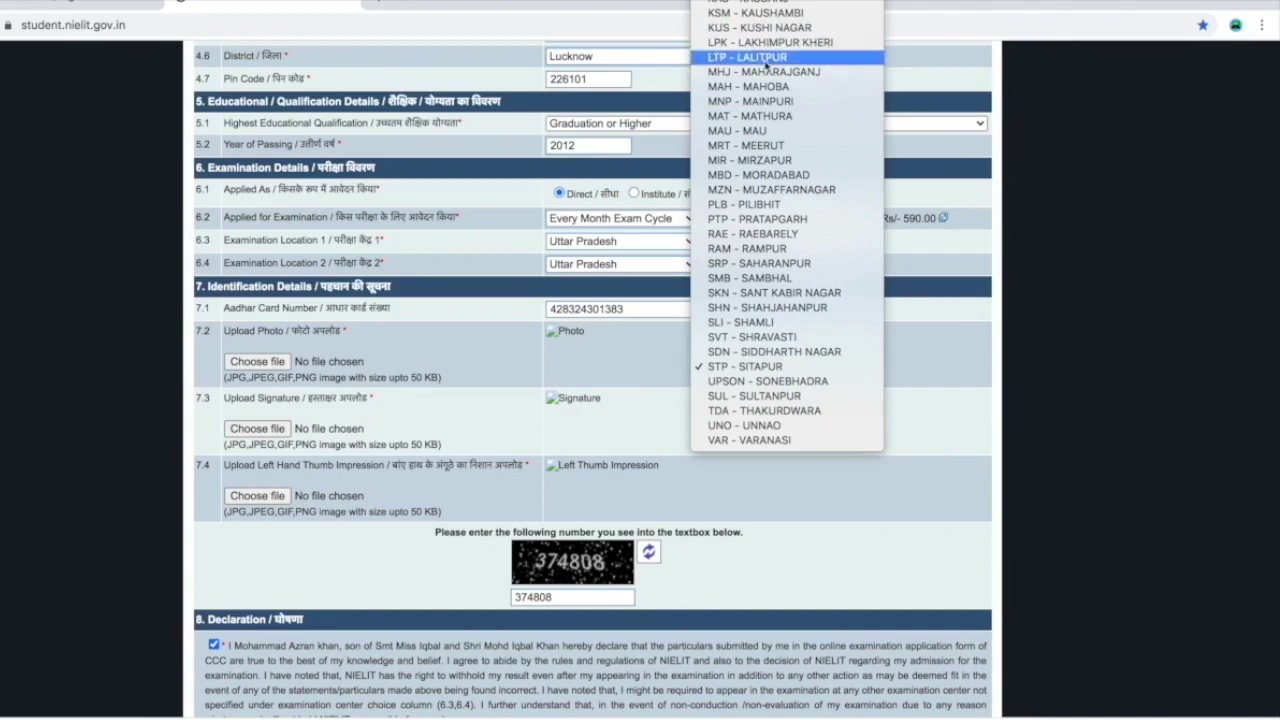
pyautogui.click(767, 366)
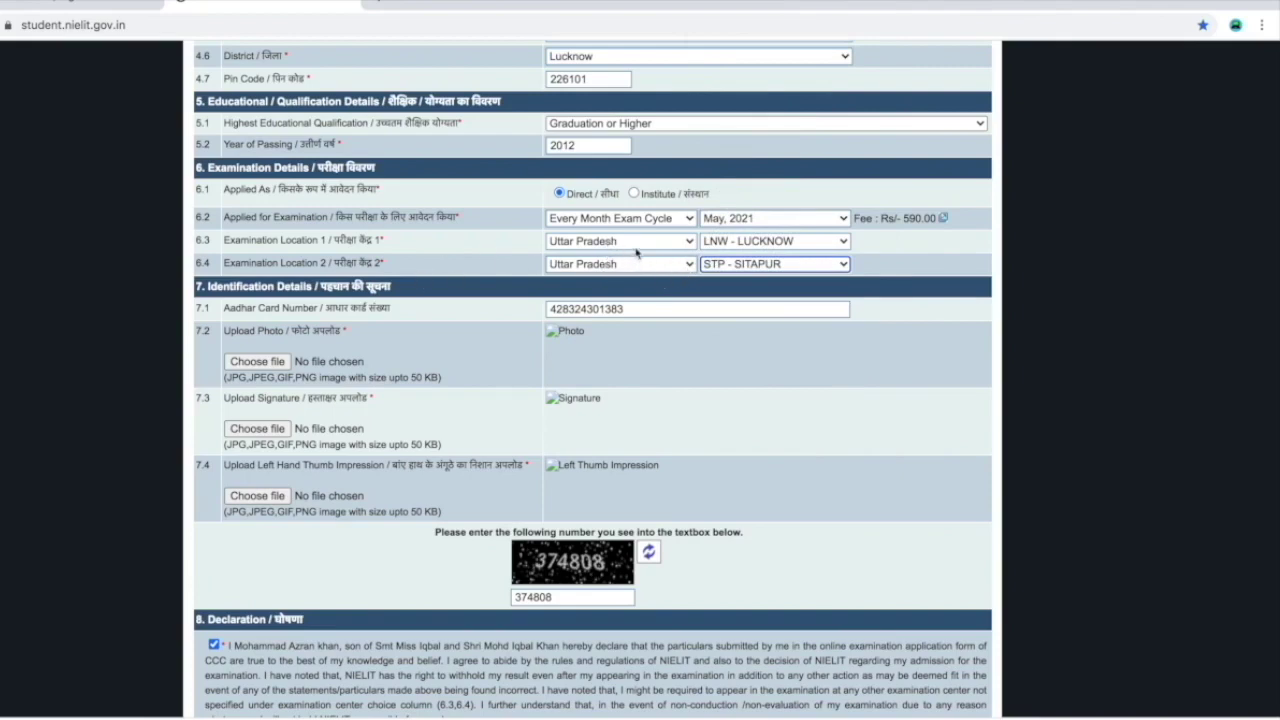
# - Check the Aadhaar card number entered in the identification details
pyautogui.scroll(-1, 490, 370)
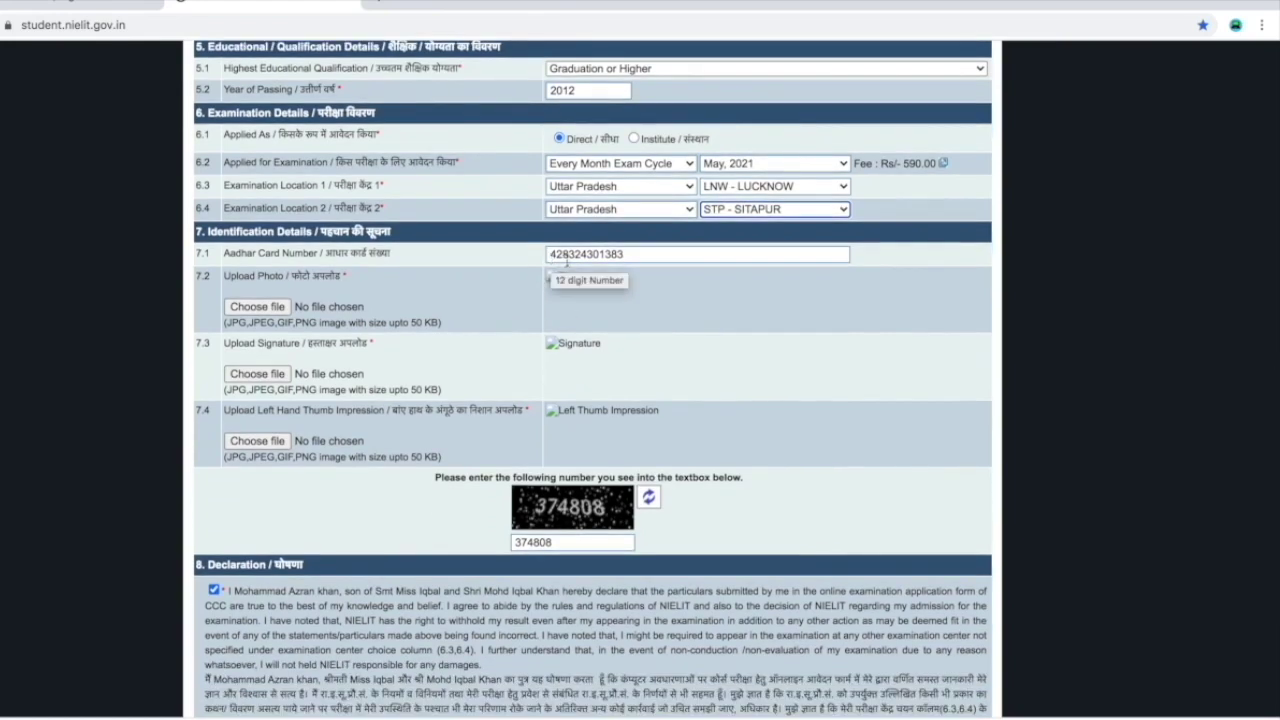
pyautogui.moveTo(551, 257); pyautogui.dragTo(634, 255)
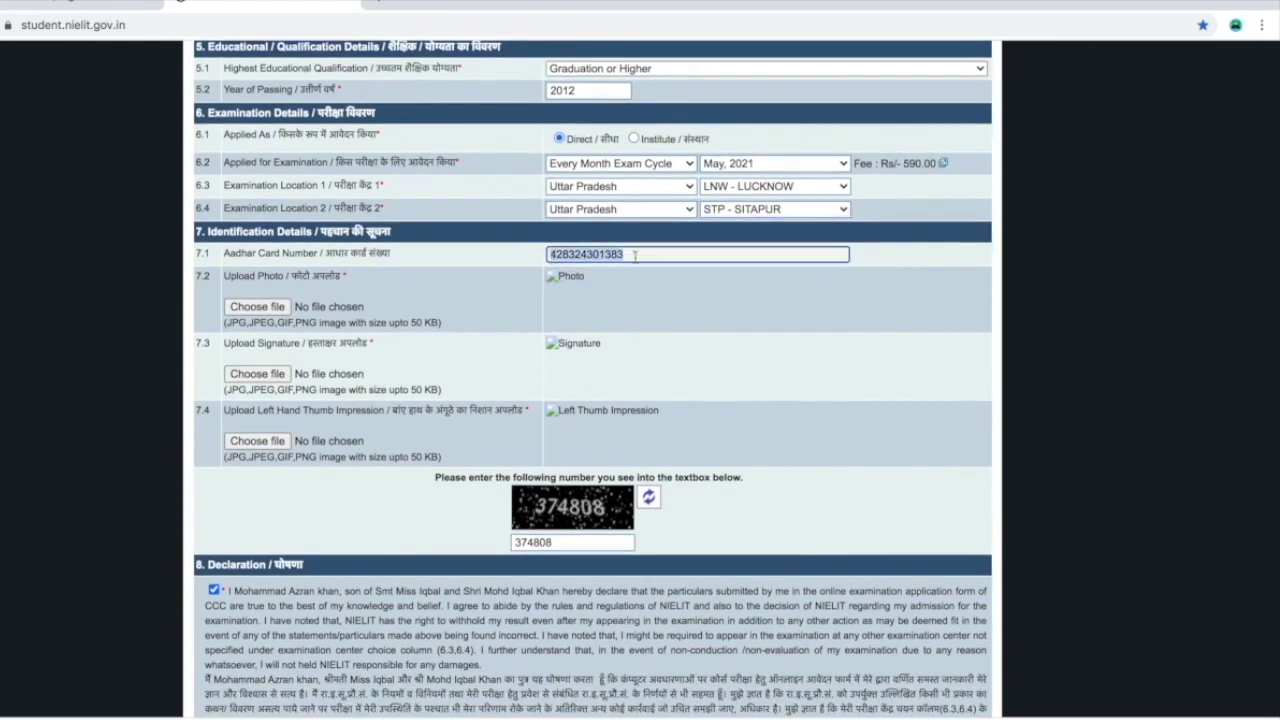
pyautogui.click(654, 290)
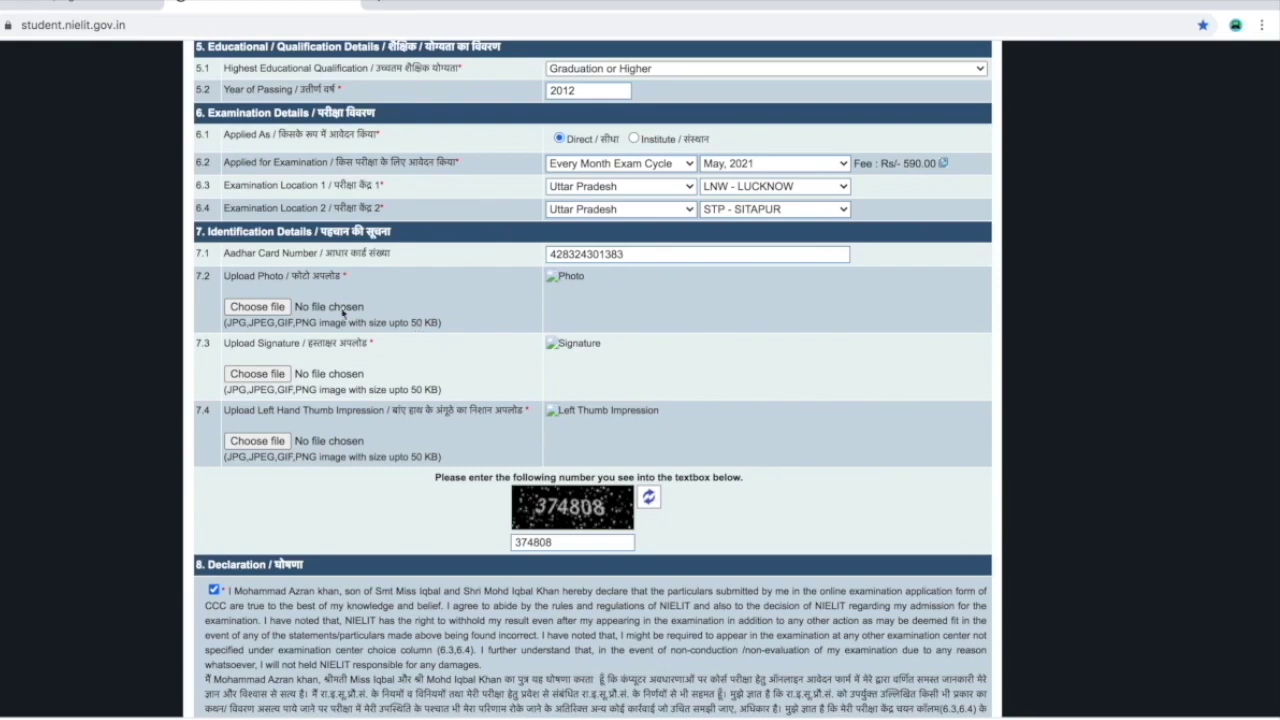
# - Upload compress16kb.jpg as the applicant's photo and New1.jpg as the signature
pyautogui.click(257, 307)
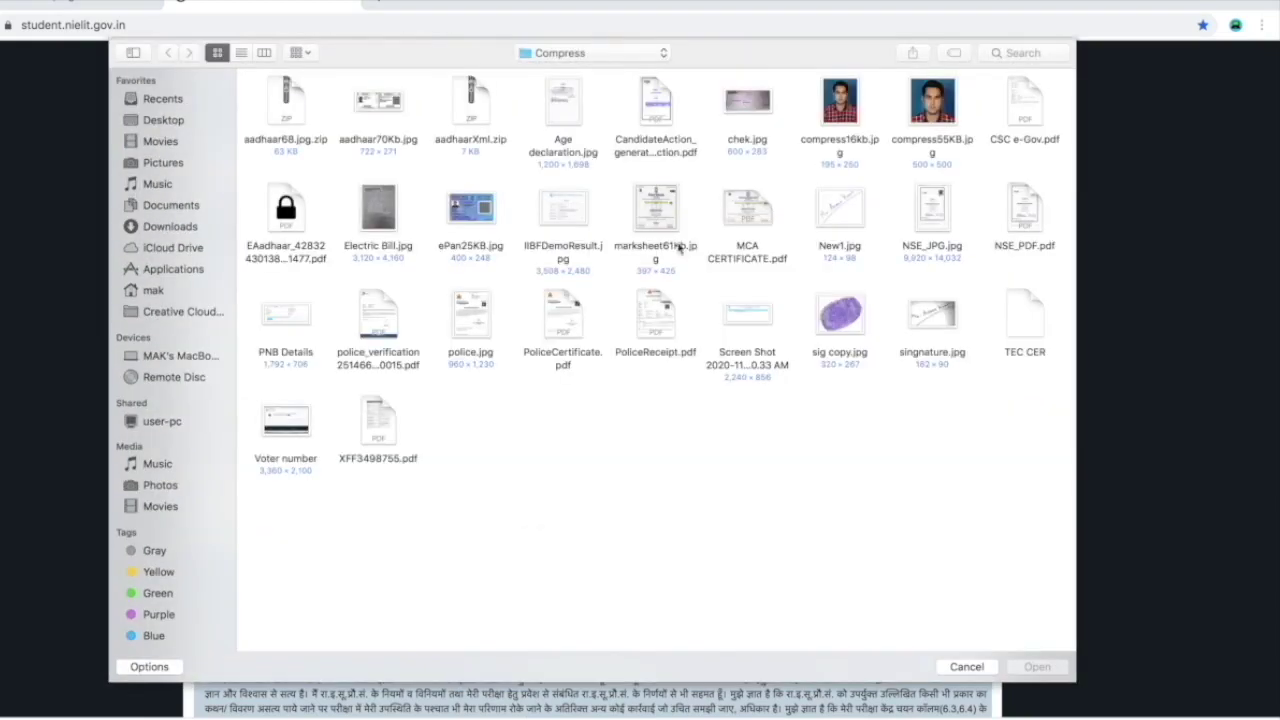
pyautogui.doubleClick(833, 117)
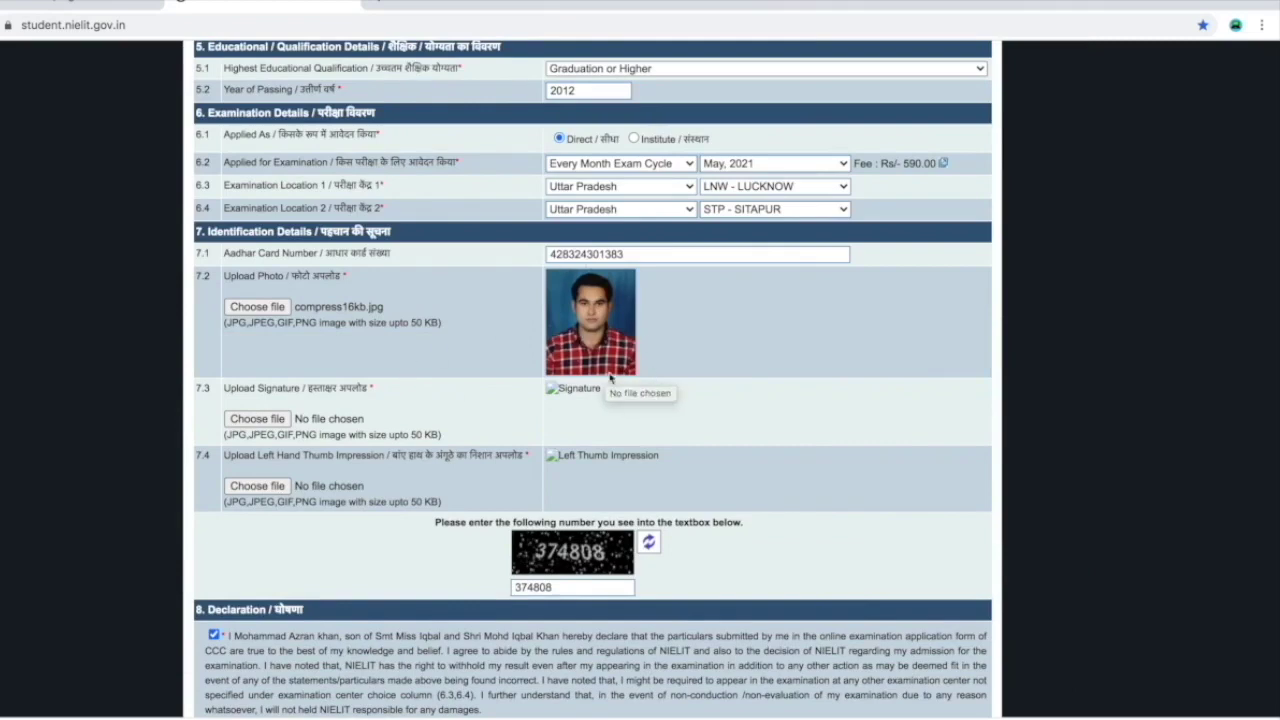
pyautogui.scroll(-1, 605, 409)
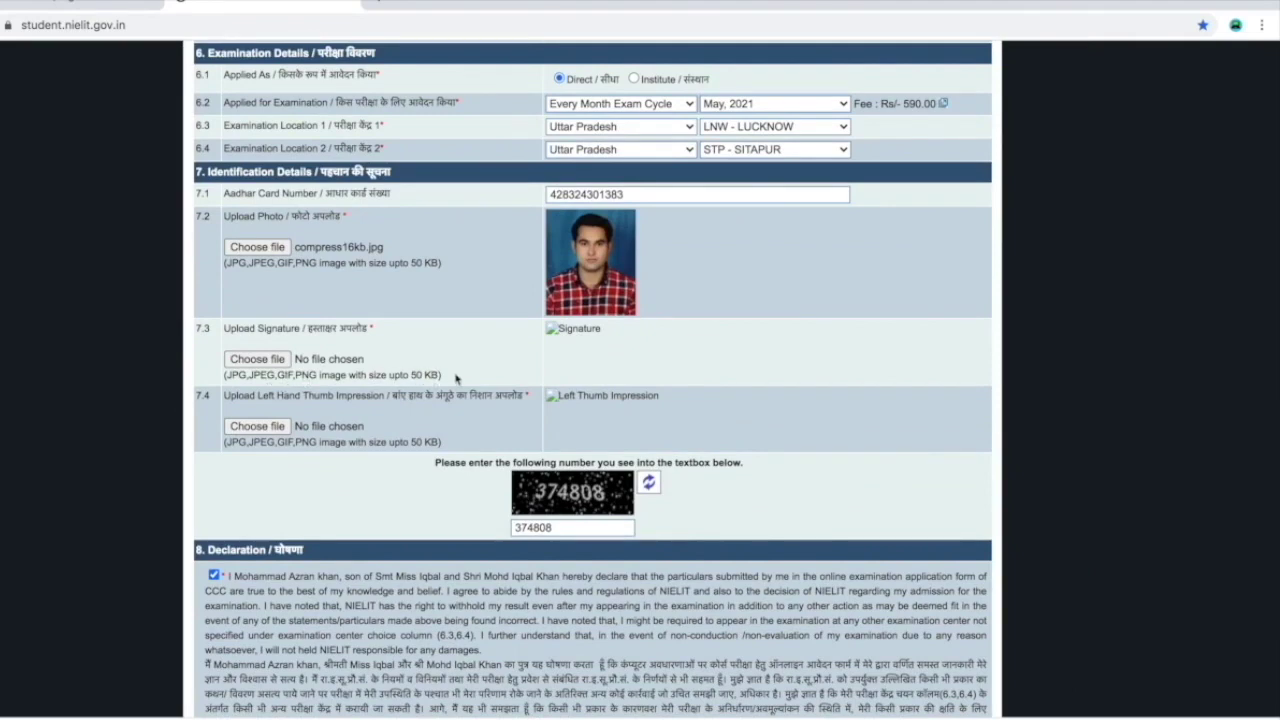
pyautogui.click(282, 360)
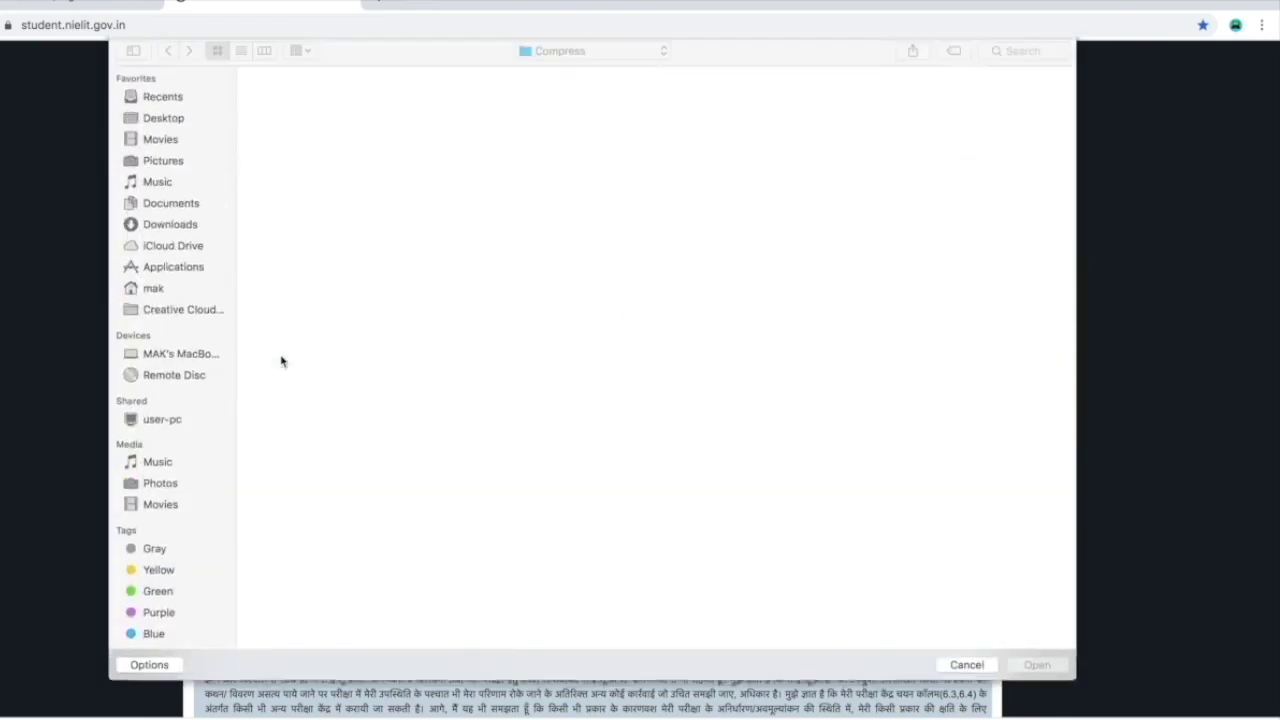
pyautogui.click(858, 207)
pyautogui.press('Return')
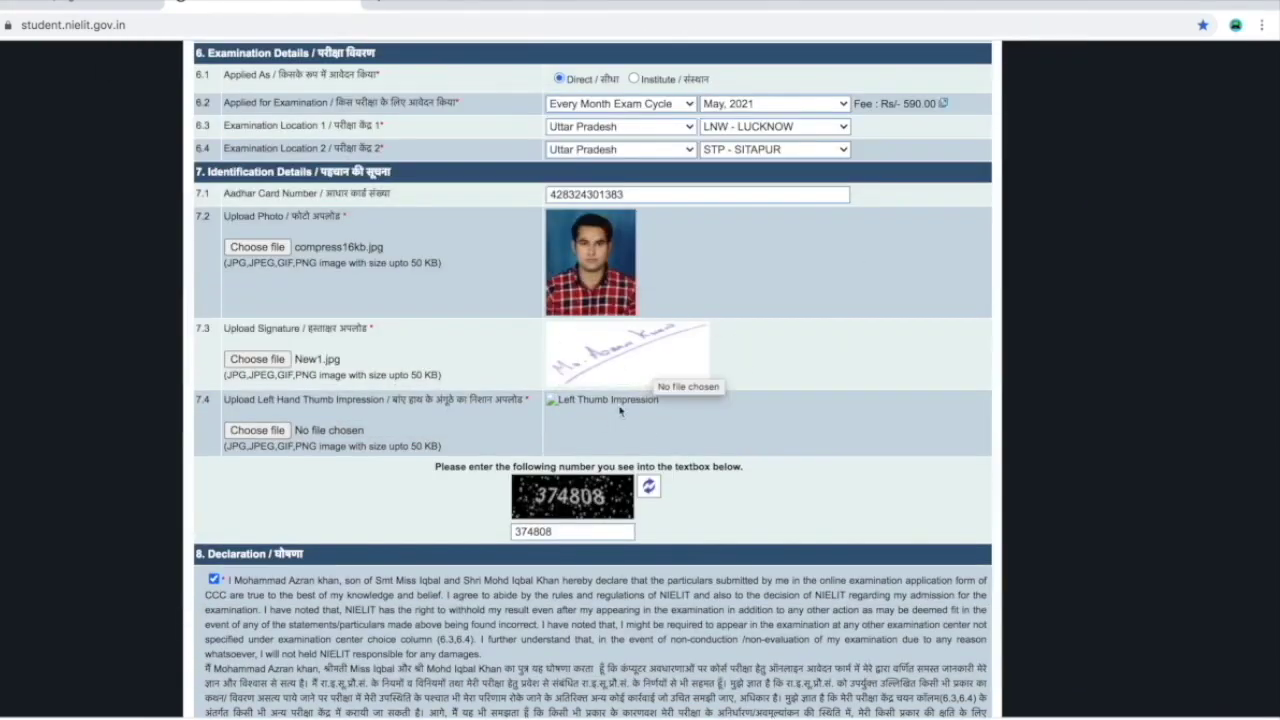
# - Upload sig copy.jpg as the left hand thumb impression
pyautogui.scroll(-1, 622, 410)
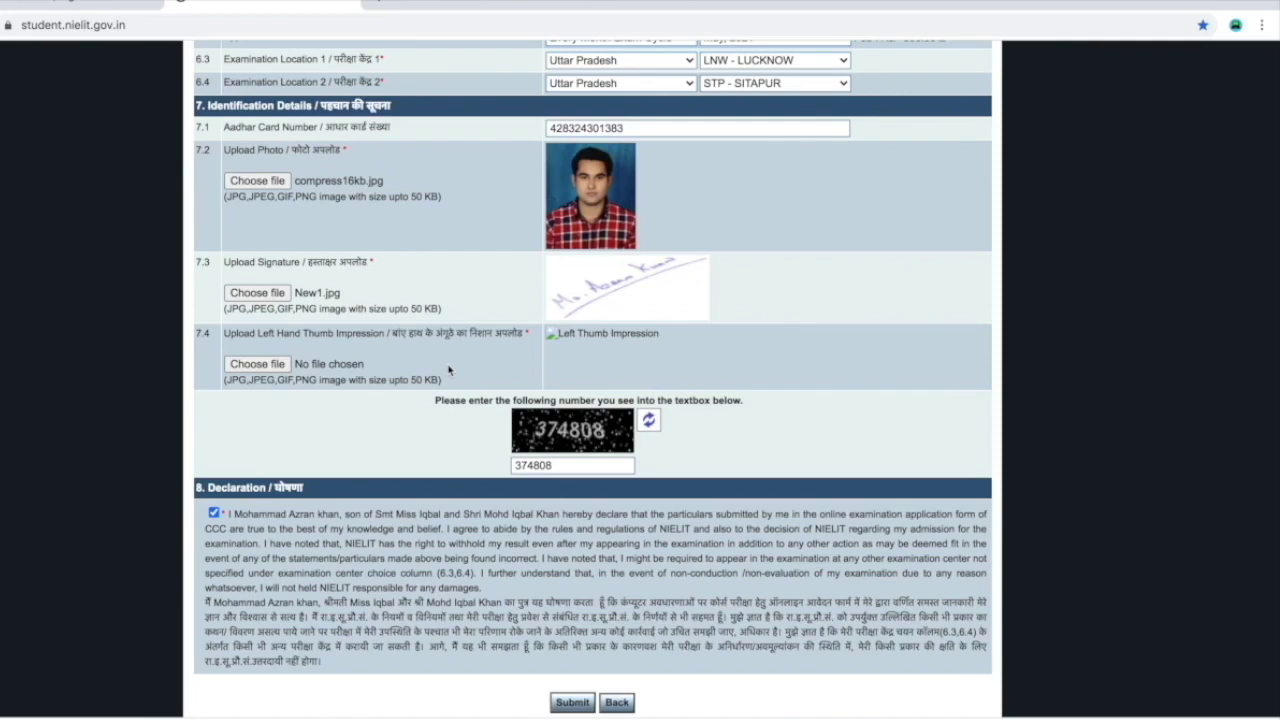
pyautogui.click(270, 369)
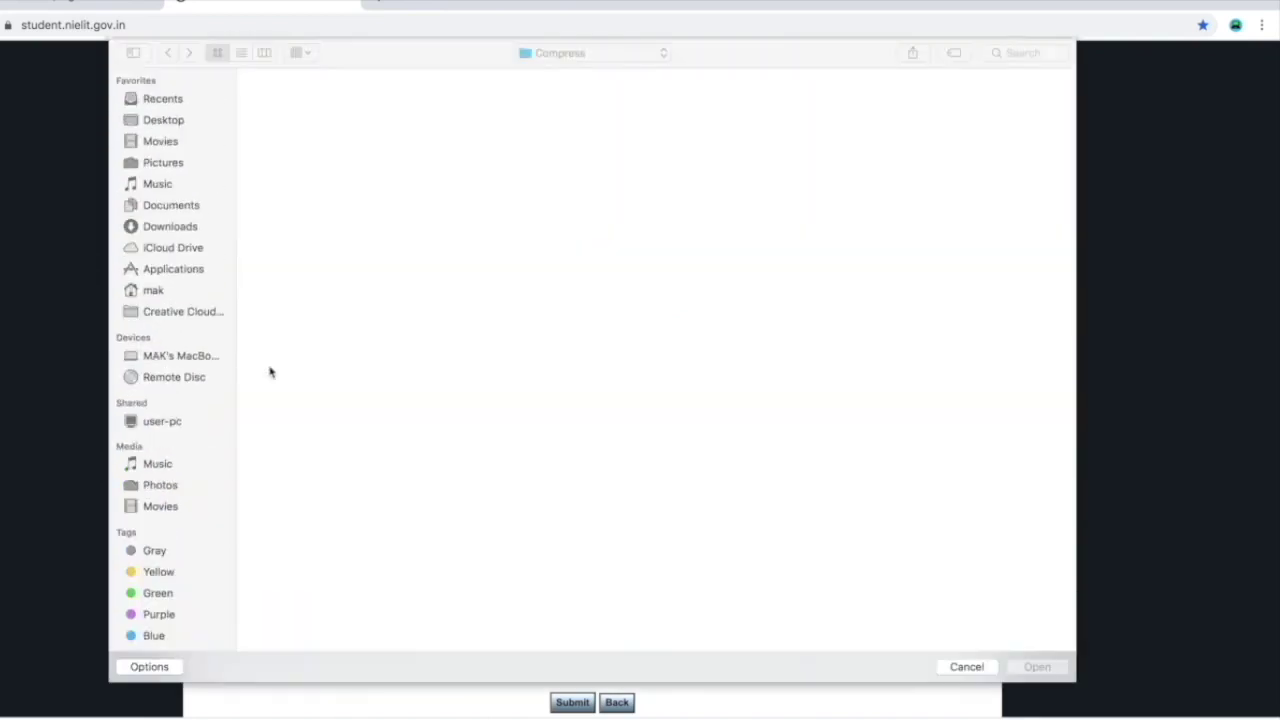
pyautogui.click(843, 320)
pyautogui.doubleClick(843, 320)
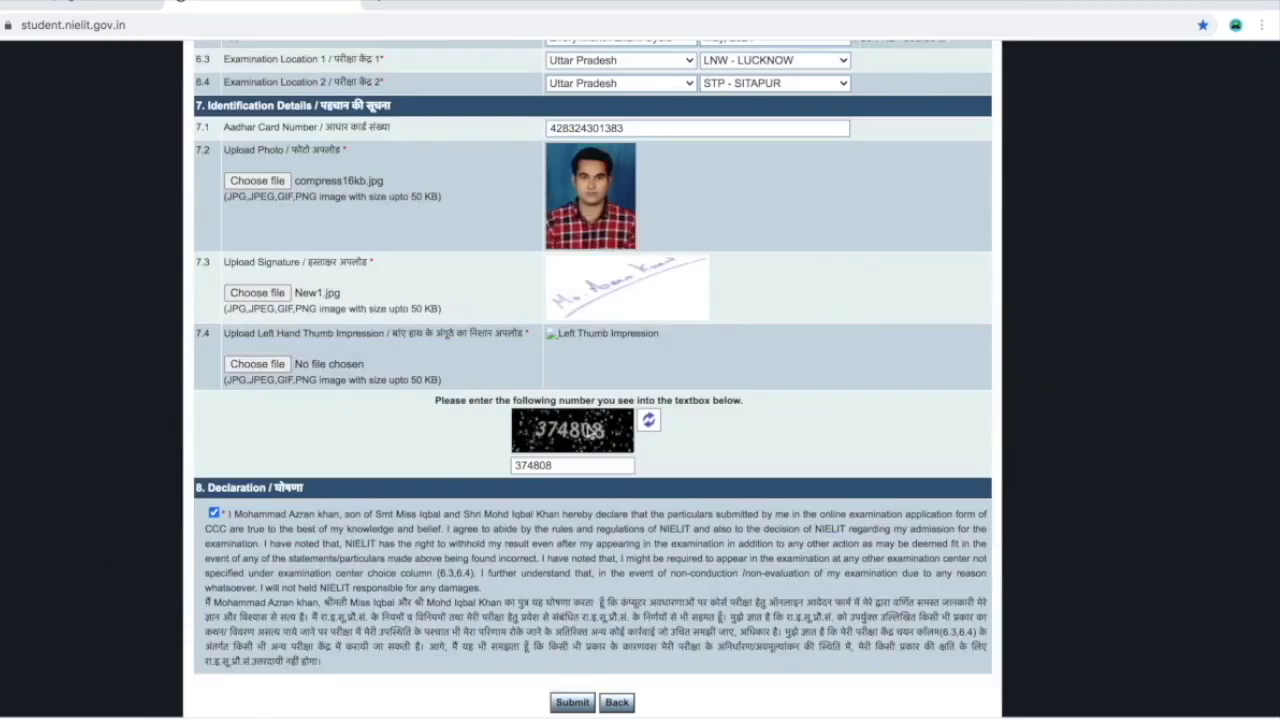
# - Submit the completed application form and review the application preview through to the payment detail, thumb impression and signature
pyautogui.scroll(-2, 636, 376)
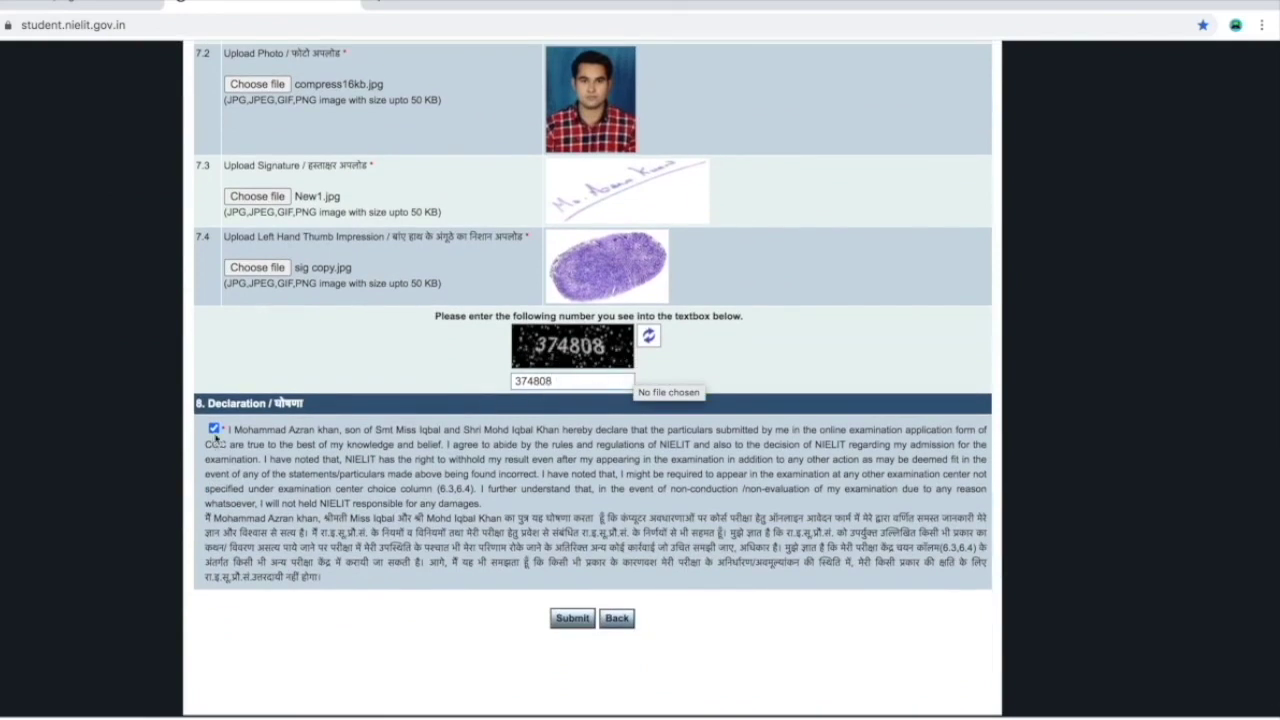
pyautogui.click(573, 619)
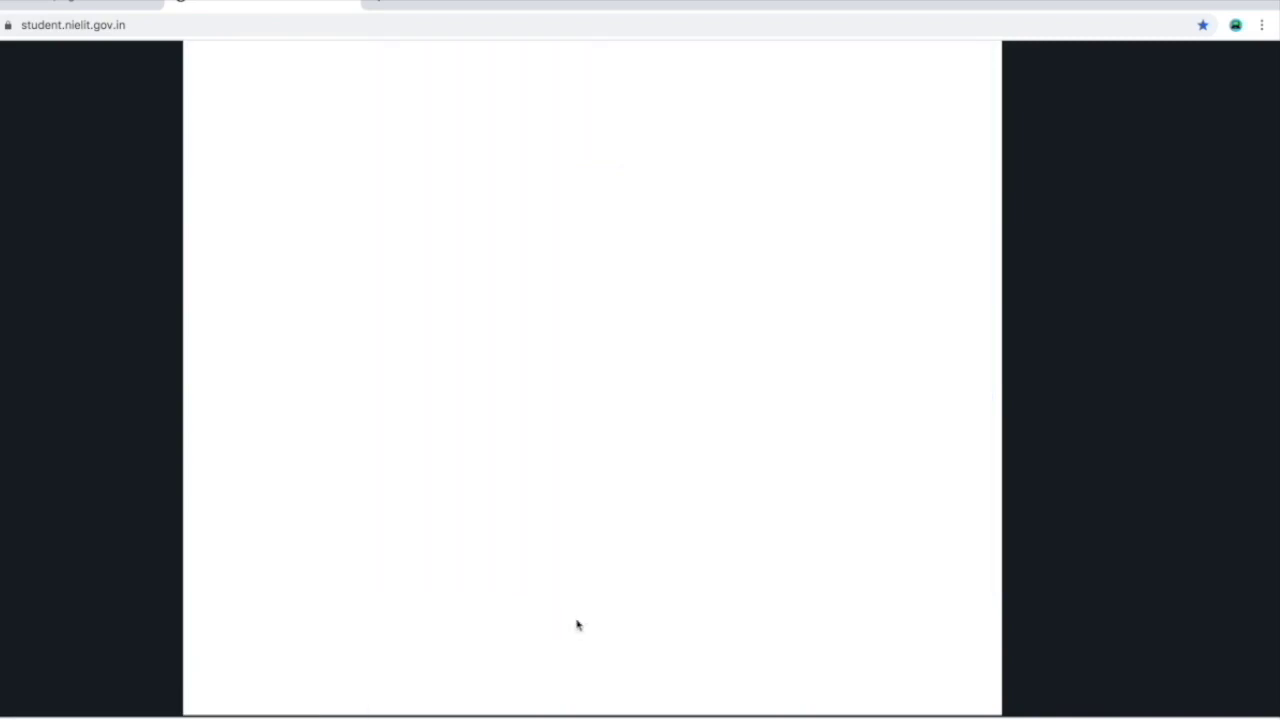
pyautogui.scroll(1, 582, 333)
pyautogui.scroll(5, 582, 333)
pyautogui.scroll(-10, 582, 333)
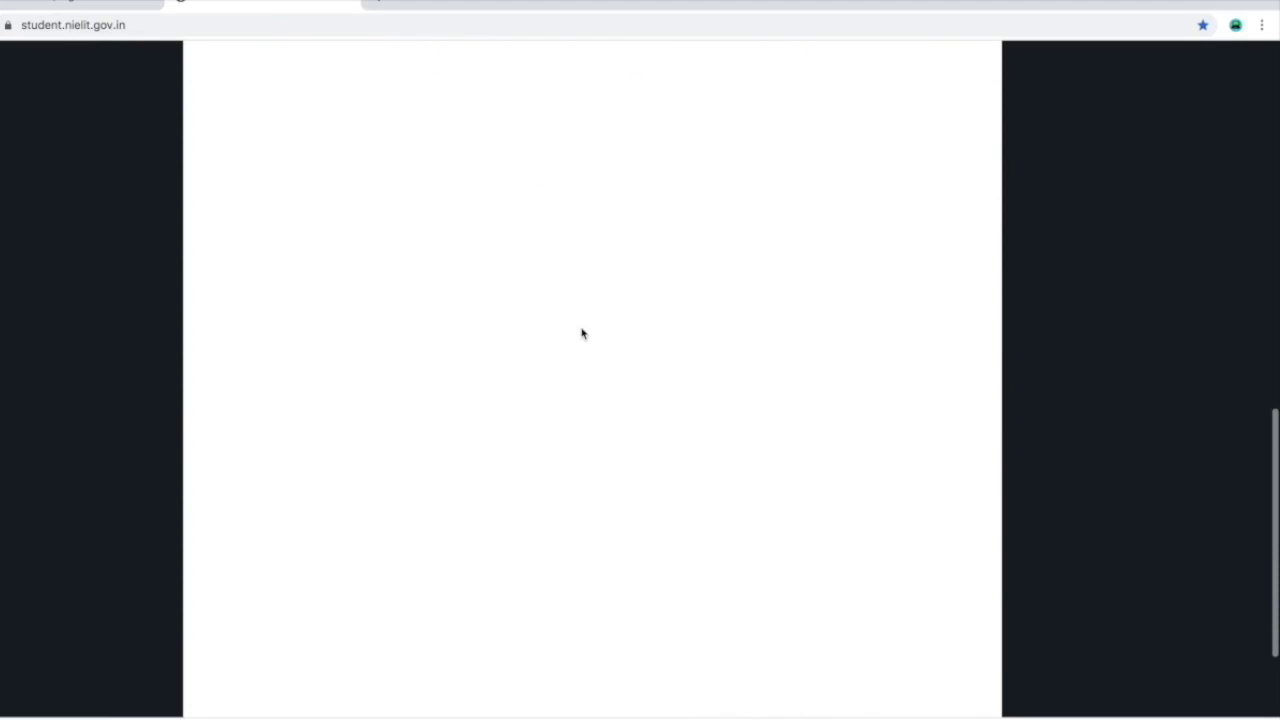
pyautogui.scroll(10, 582, 333)
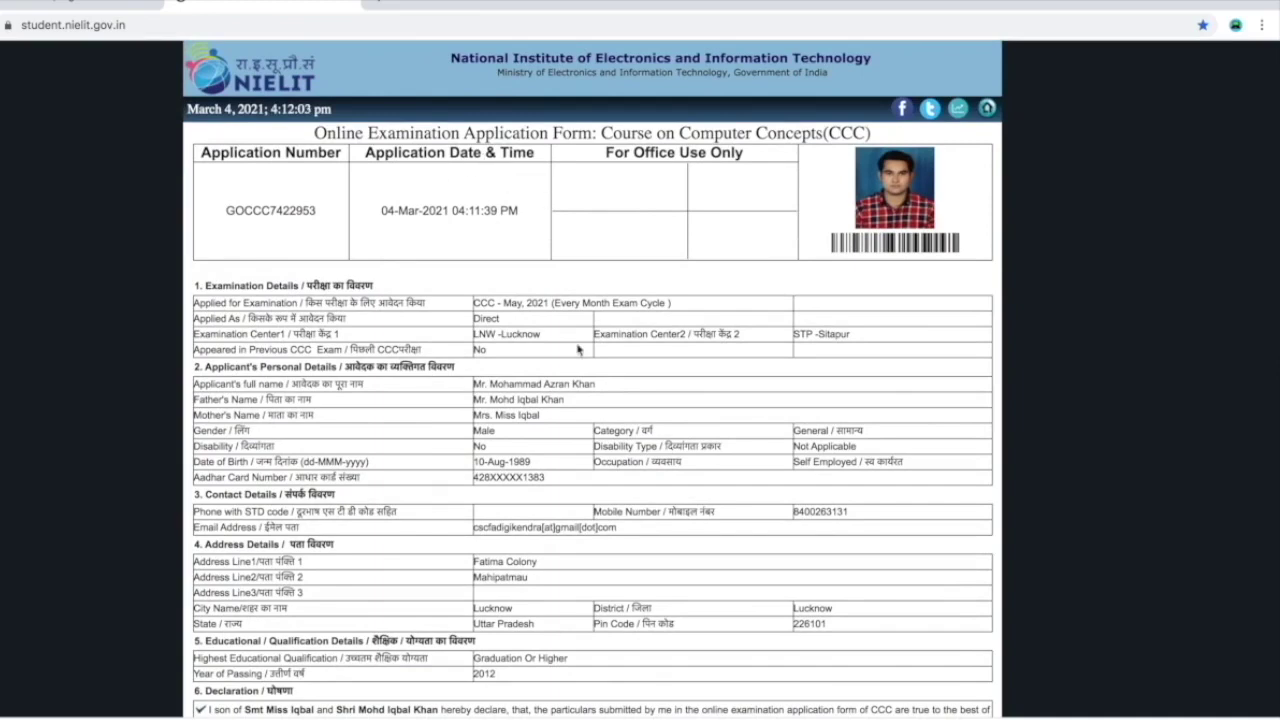
pyautogui.scroll(-1, 577, 349)
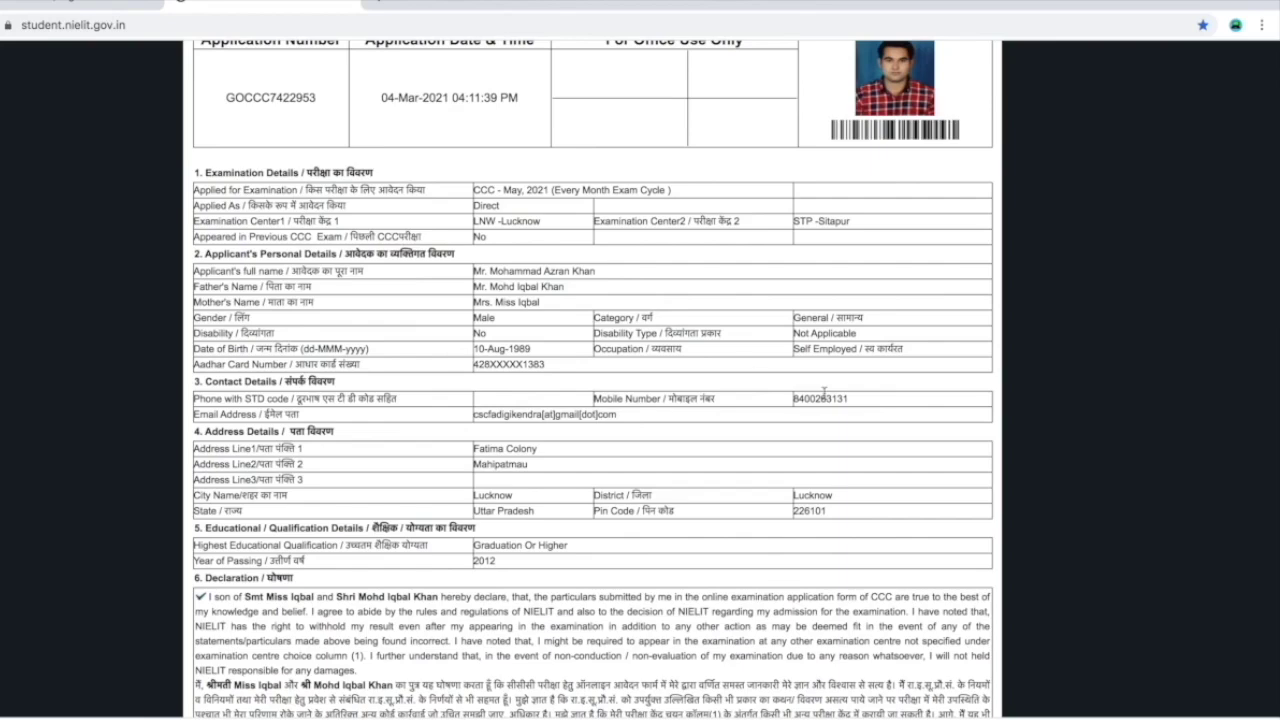
pyautogui.scroll(-5, 545, 387)
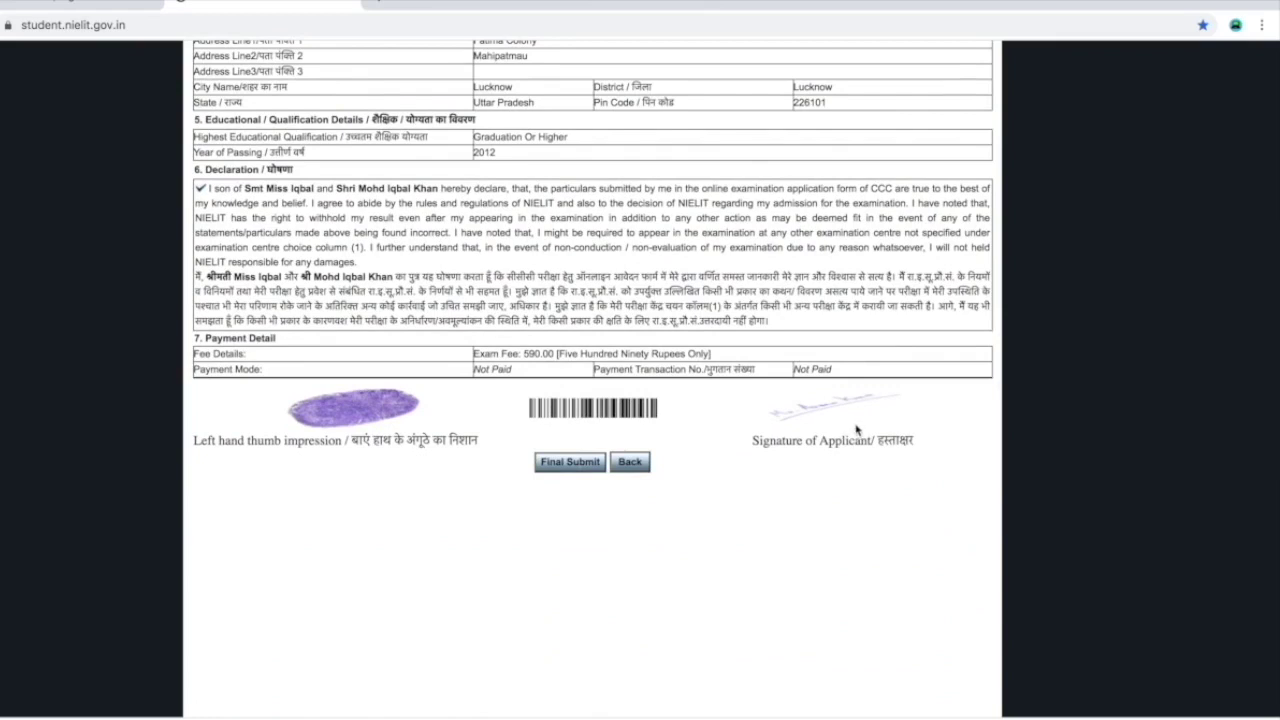
# - Make the final submission of the CCC examination application
pyautogui.click(572, 466)
pyautogui.click(566, 466)
pyautogui.scroll(4, 568, 470)
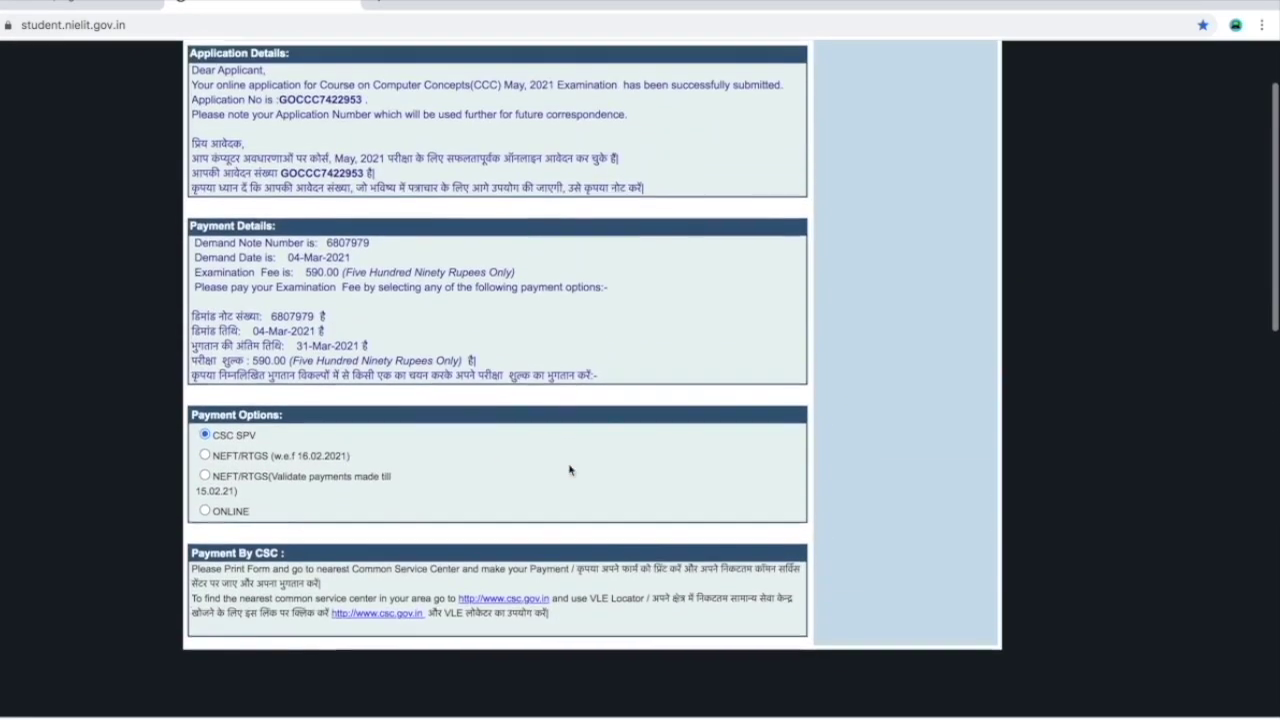
pyautogui.scroll(1, 294, 199)
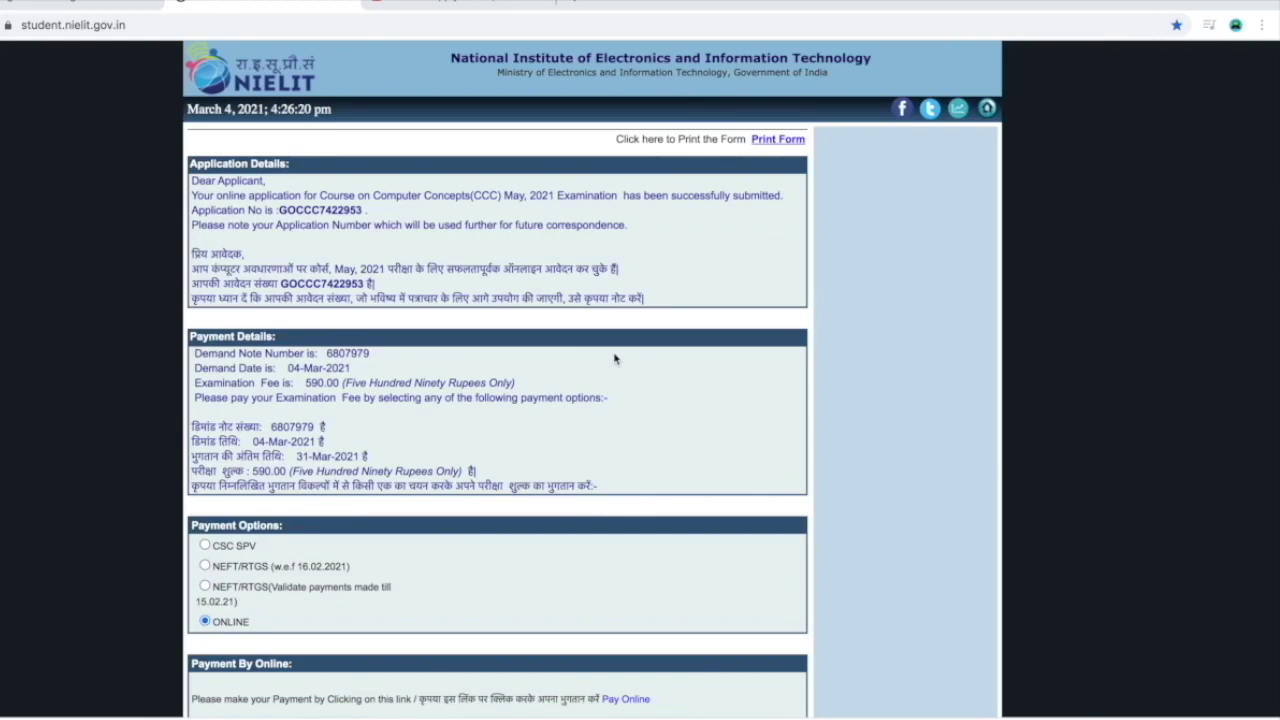
# - Open the printable application form and examine its examination centres, personal details and declaration
pyautogui.click(786, 142)
pyautogui.scroll(-10, 462, 279)
pyautogui.scroll(-3, 449, 290)
pyautogui.scroll(15, 449, 291)
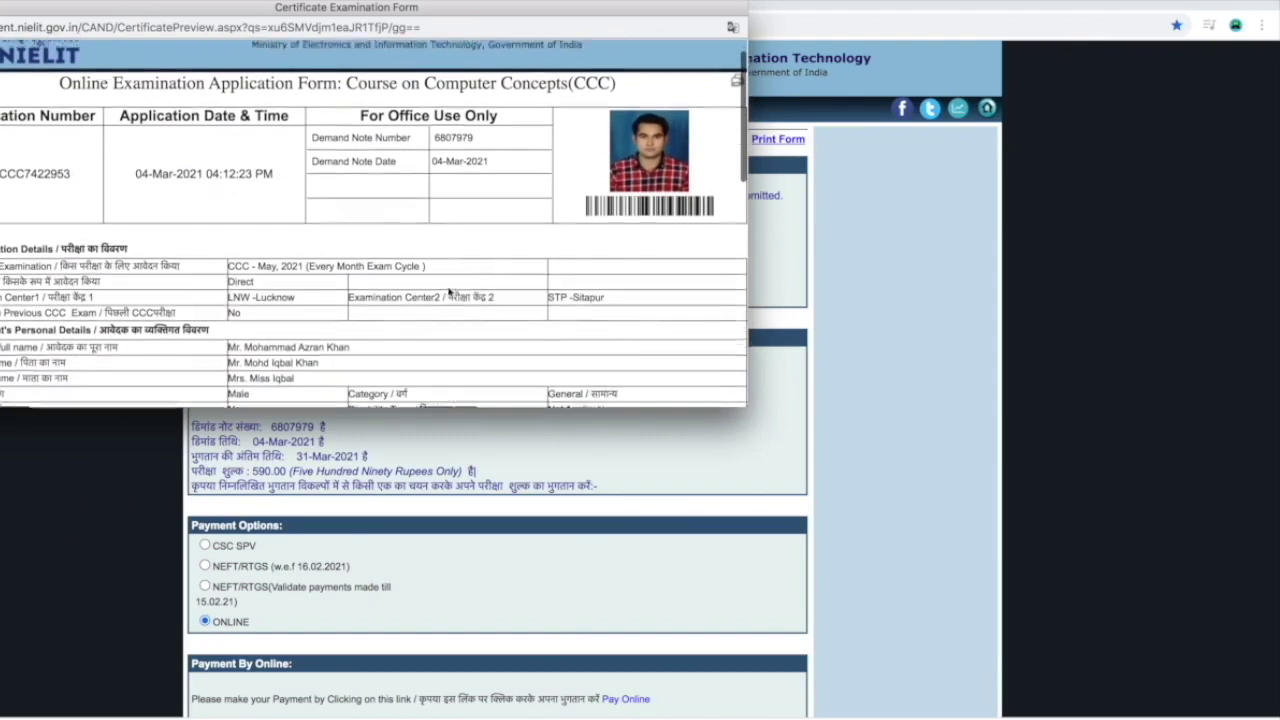
pyautogui.moveTo(418, 292); pyautogui.dragTo(490, 292)
pyautogui.scroll(-2, 402, 337)
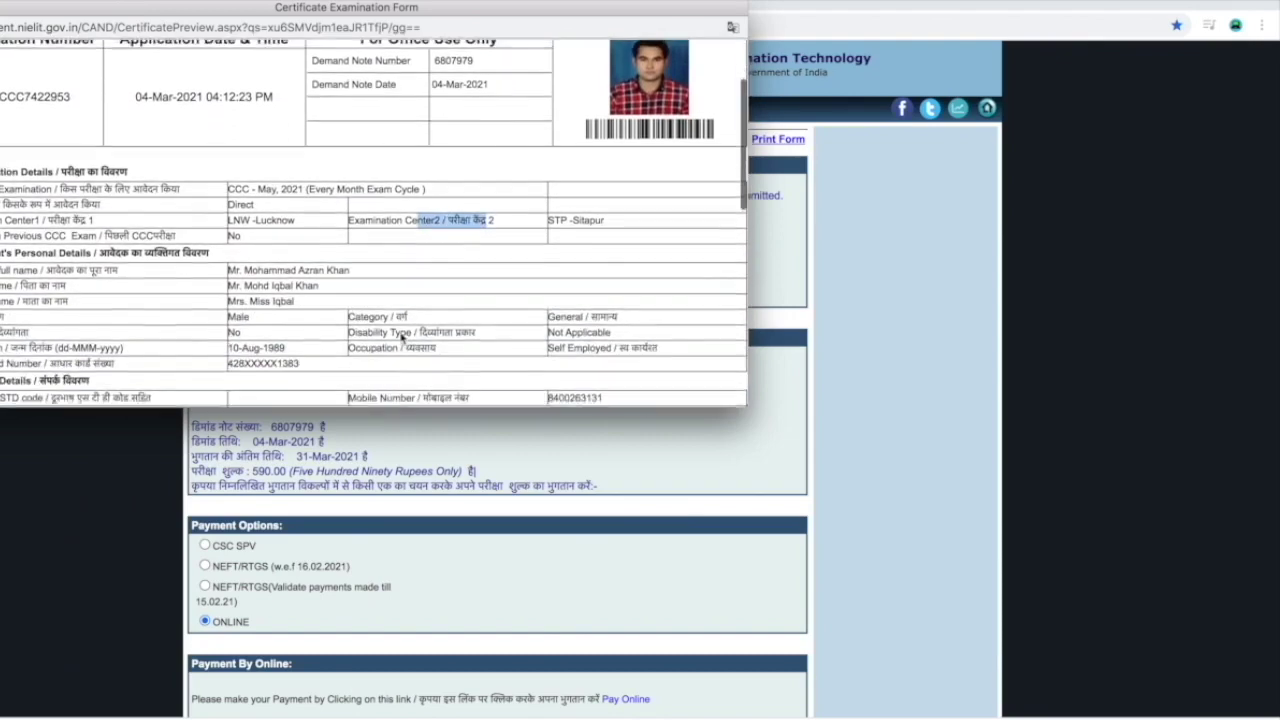
pyautogui.click(505, 226)
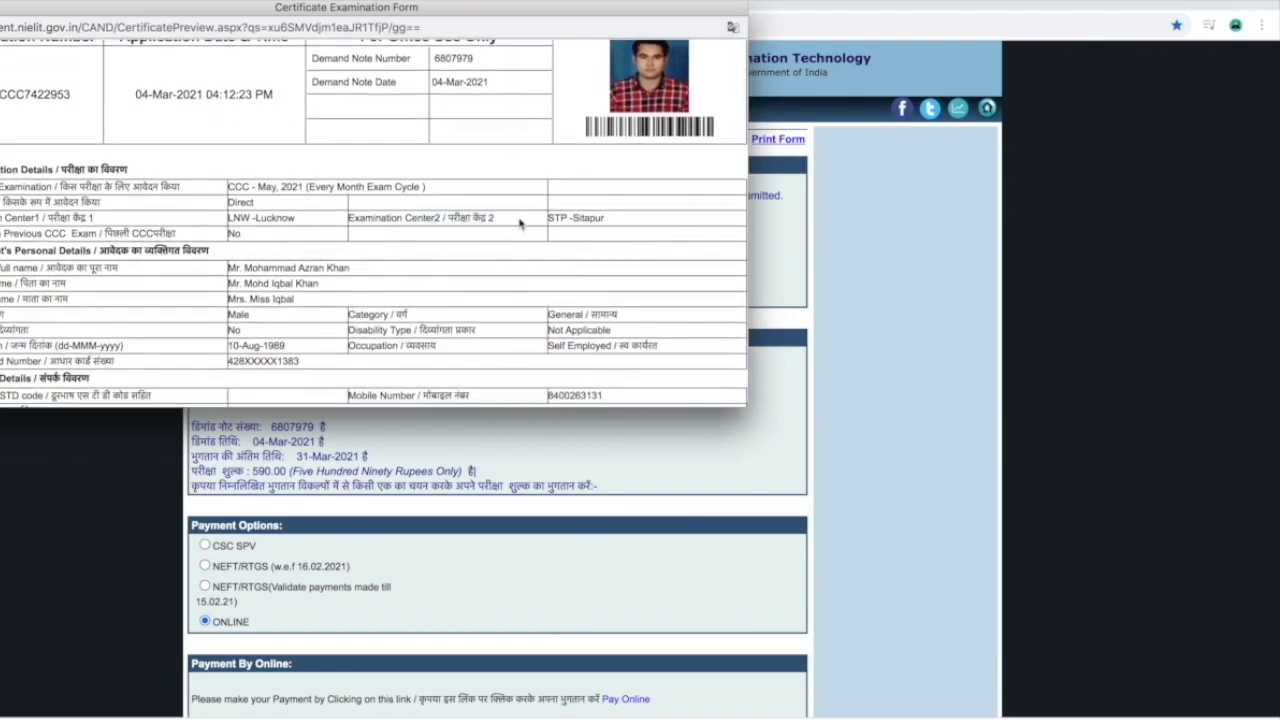
pyautogui.moveTo(520, 224); pyautogui.dragTo(445, 217)
pyautogui.tripleClick(186, 224)
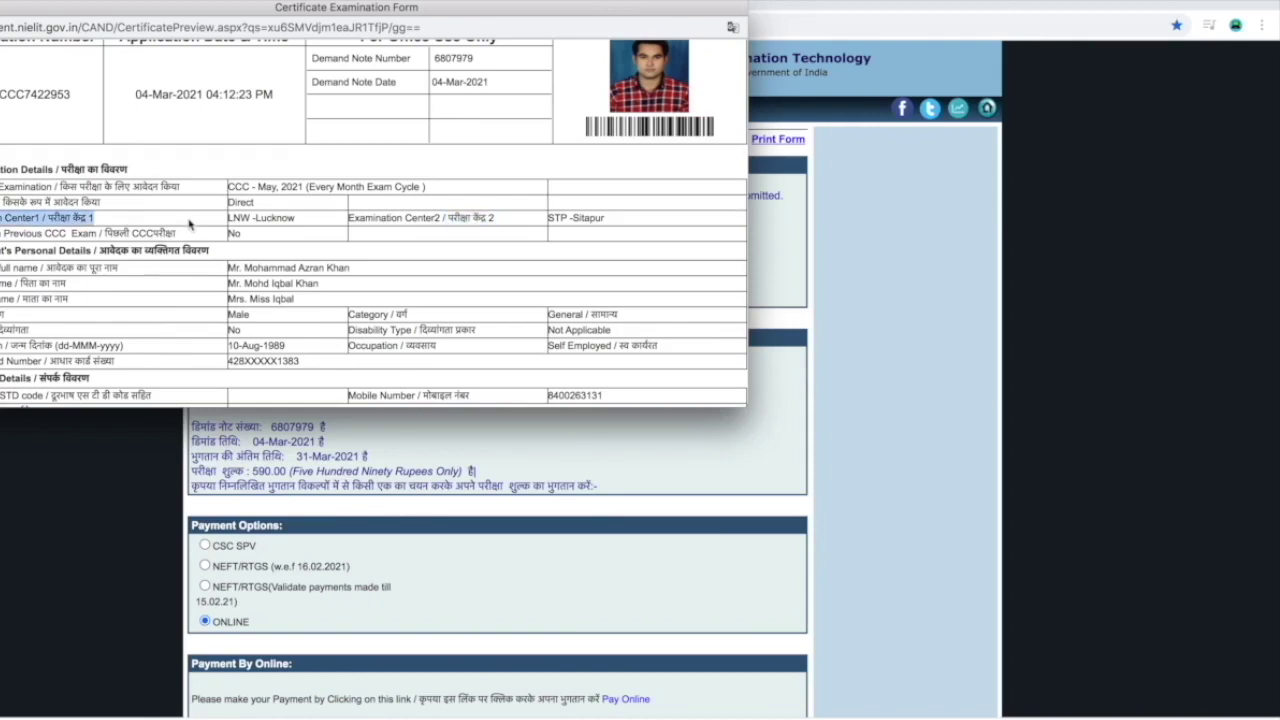
pyautogui.moveTo(226, 218); pyautogui.dragTo(469, 218)
pyautogui.scroll(-5, 482, 306)
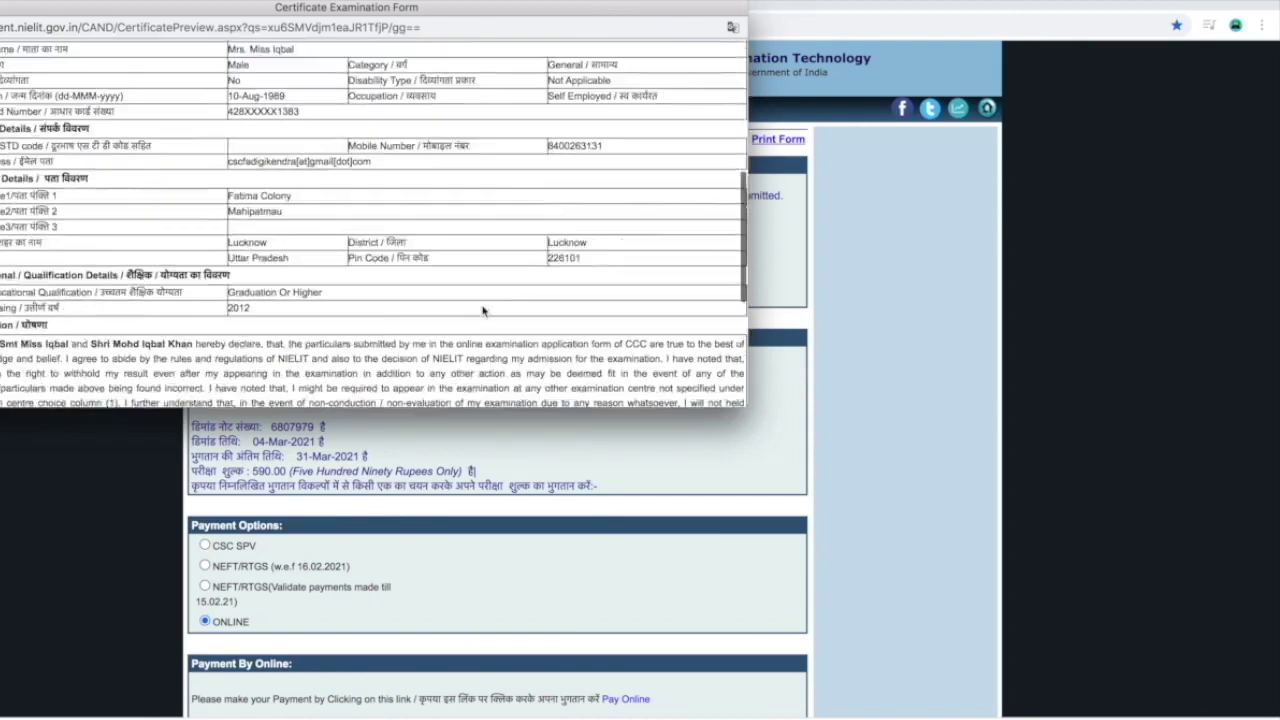
pyautogui.scroll(5, 482, 306)
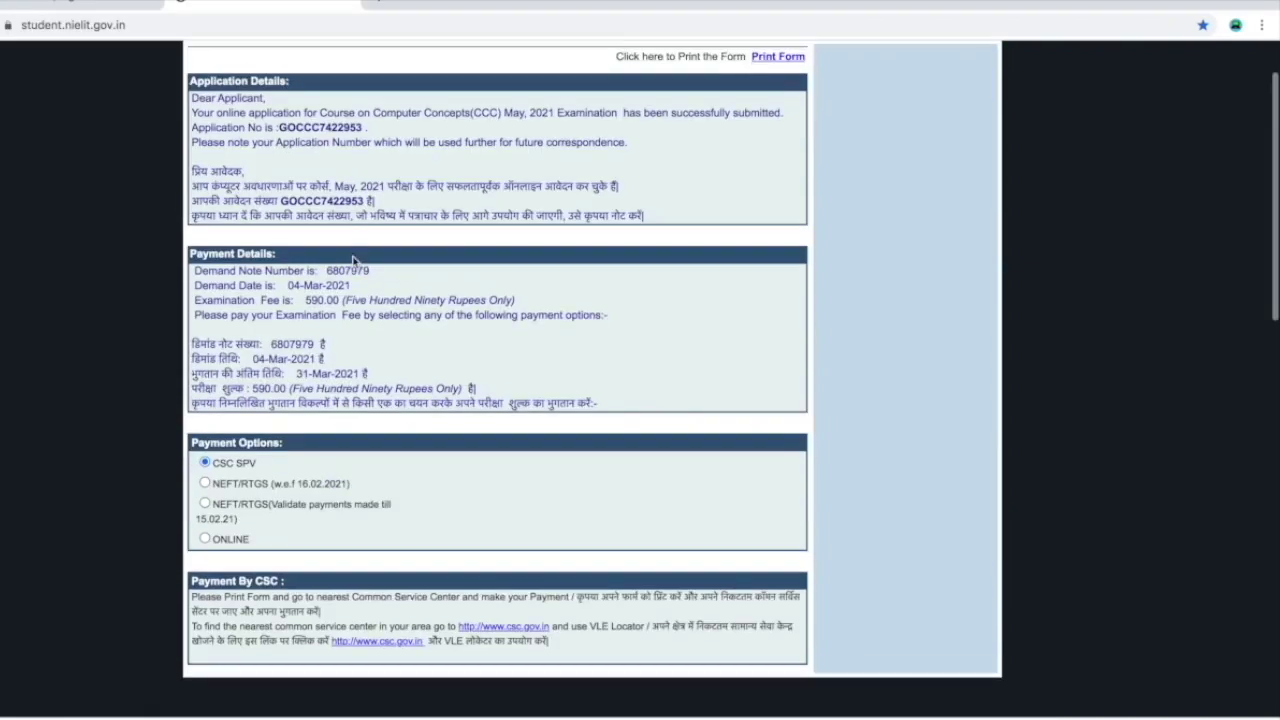
# - Choose ONLINE as the payment option for the examination fee and open the online payment page
pyautogui.scroll(-3, 352, 256)
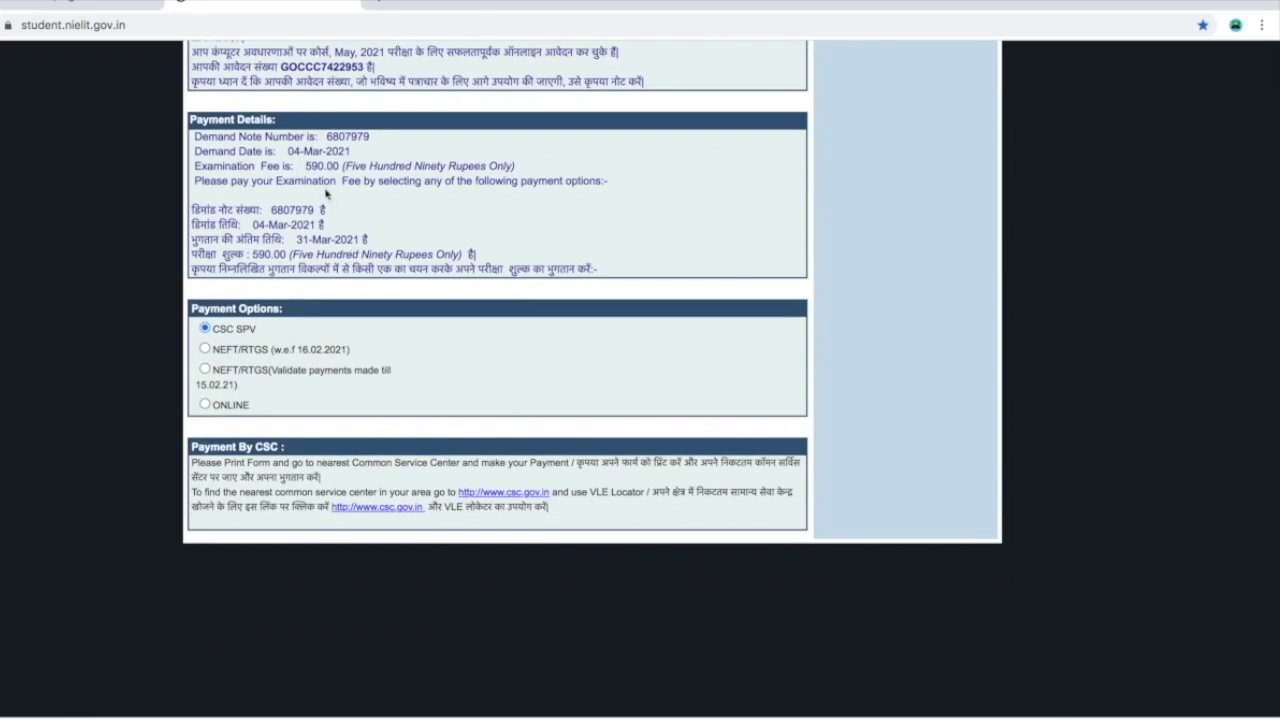
pyautogui.moveTo(303, 165); pyautogui.dragTo(343, 164)
pyautogui.scroll(-2, 362, 203)
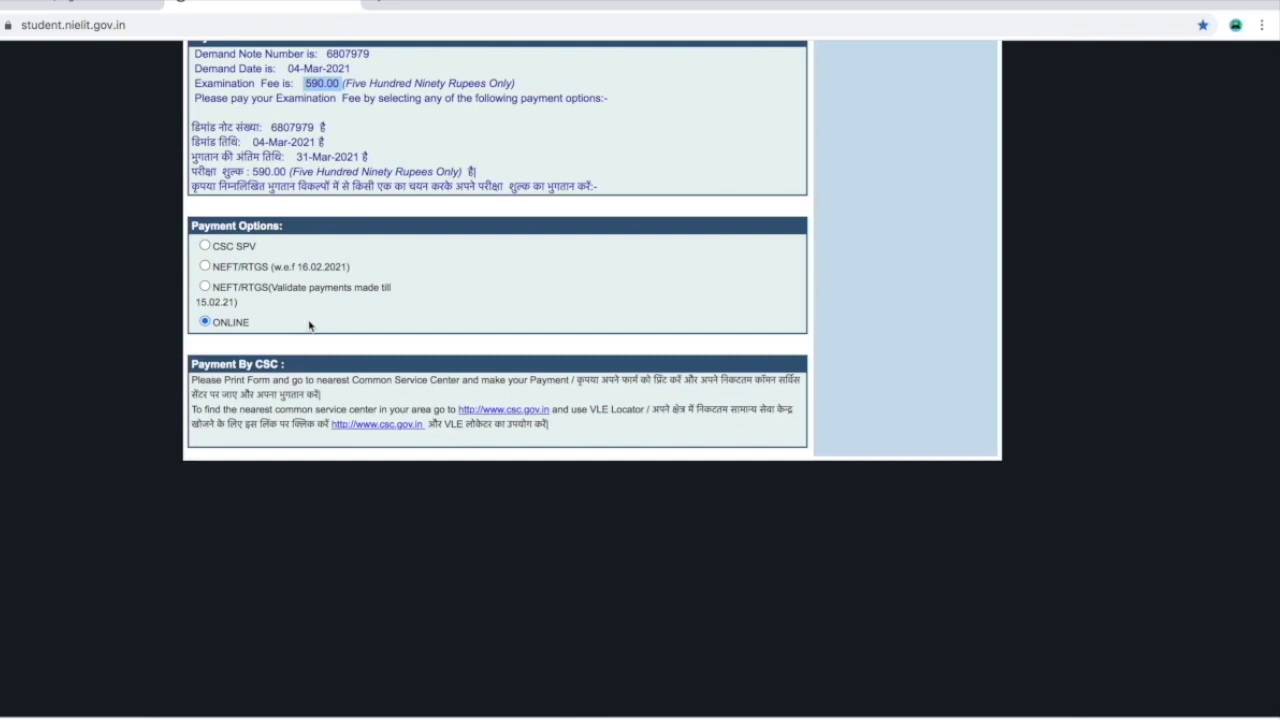
pyautogui.scroll(-3, 618, 480)
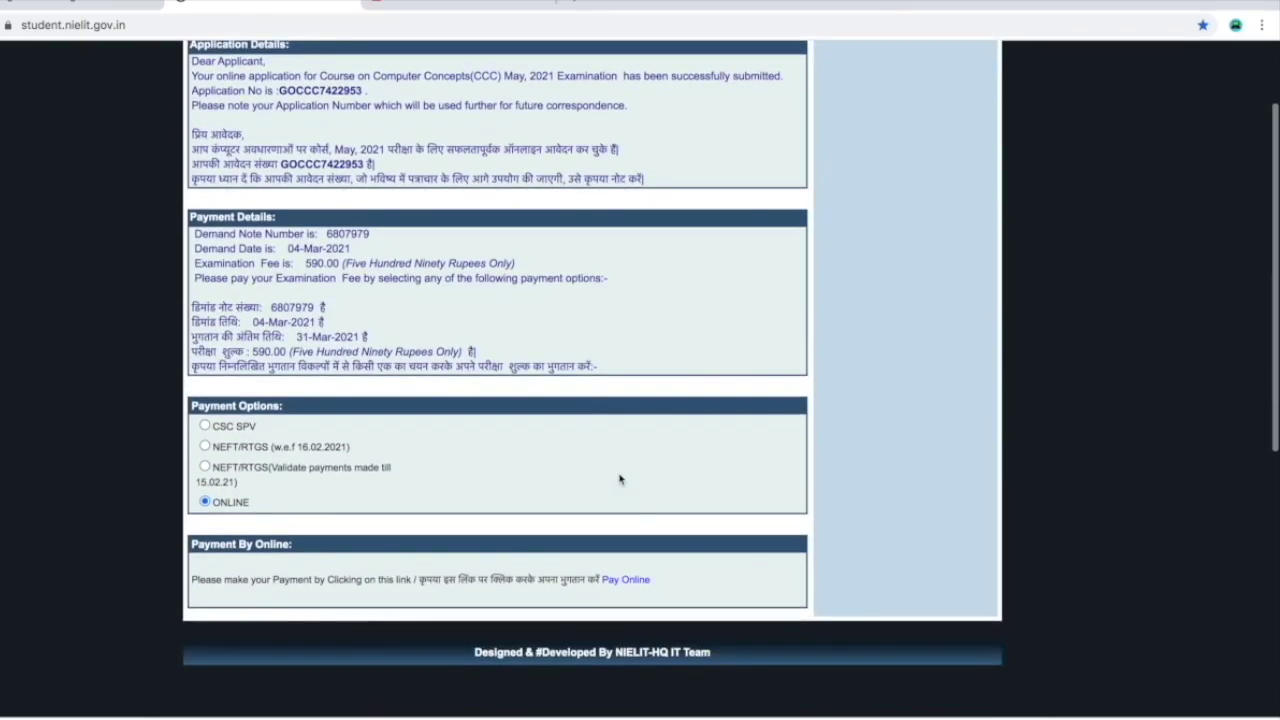
pyautogui.click(624, 582)
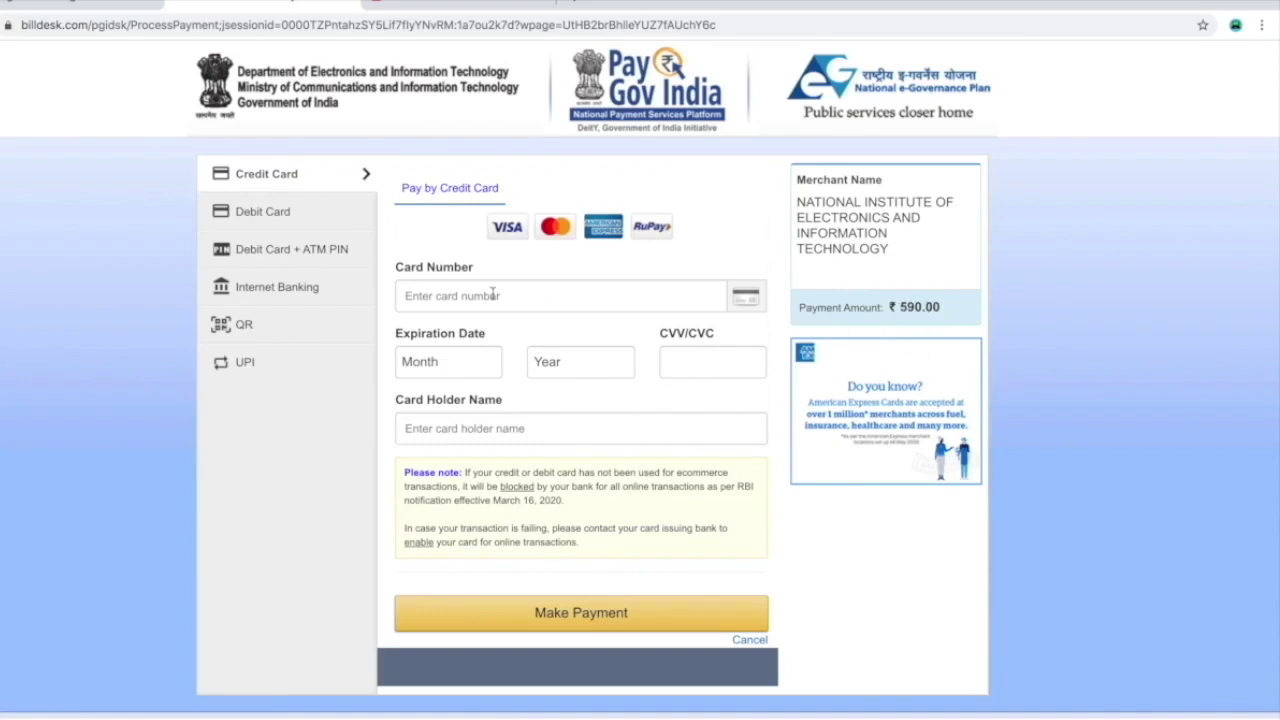
# - Look through the Debit Card, Debit Card + ATM PIN, Internet Banking, QR and UPI payment methods
pyautogui.click(335, 222)
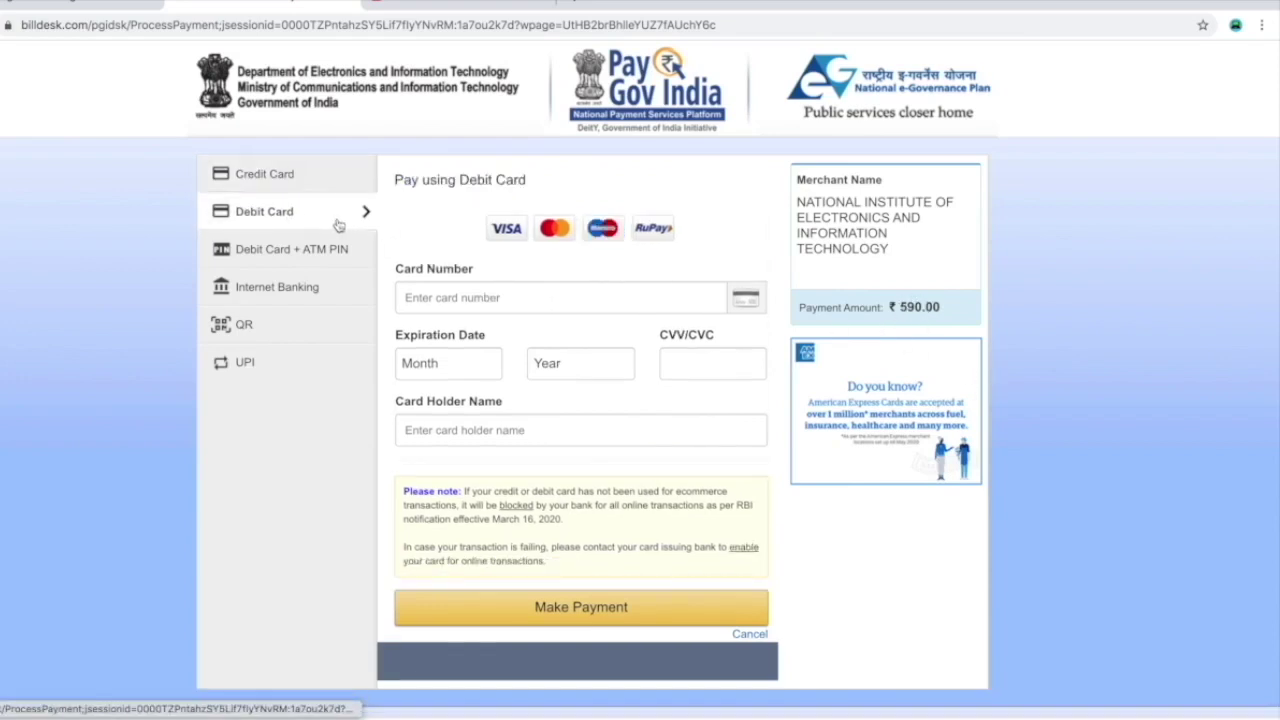
pyautogui.click(330, 253)
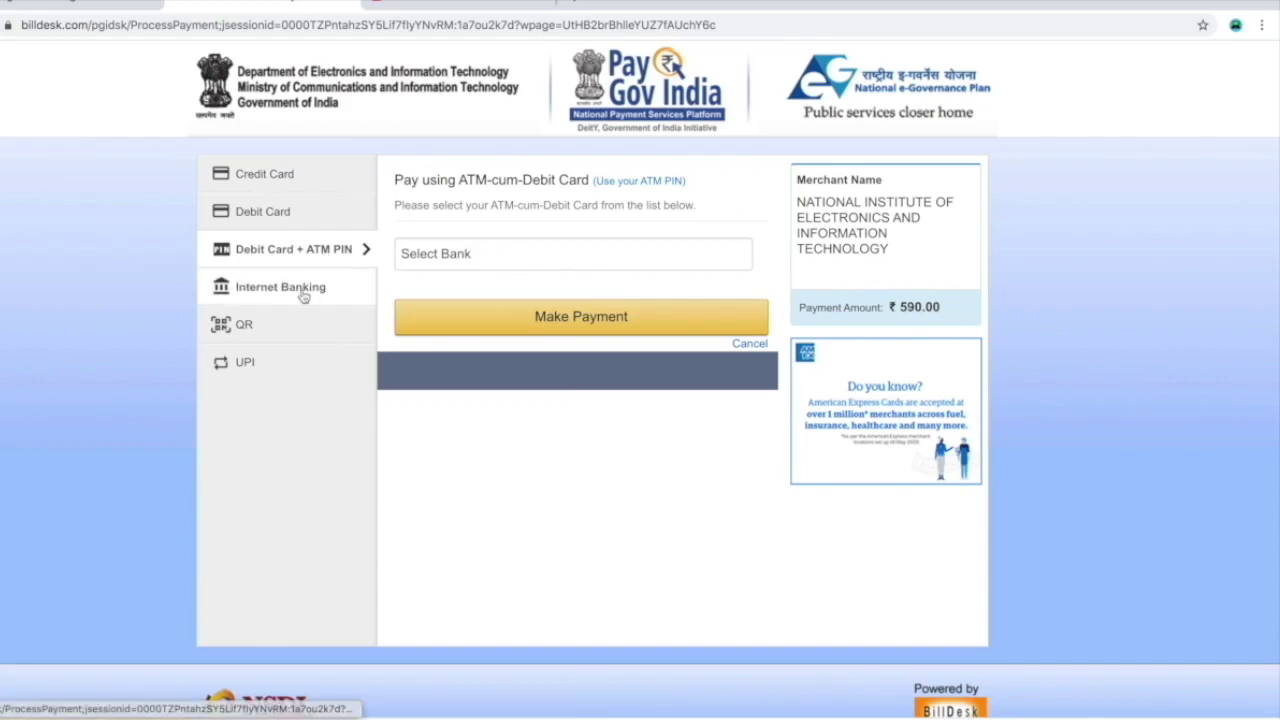
pyautogui.click(303, 295)
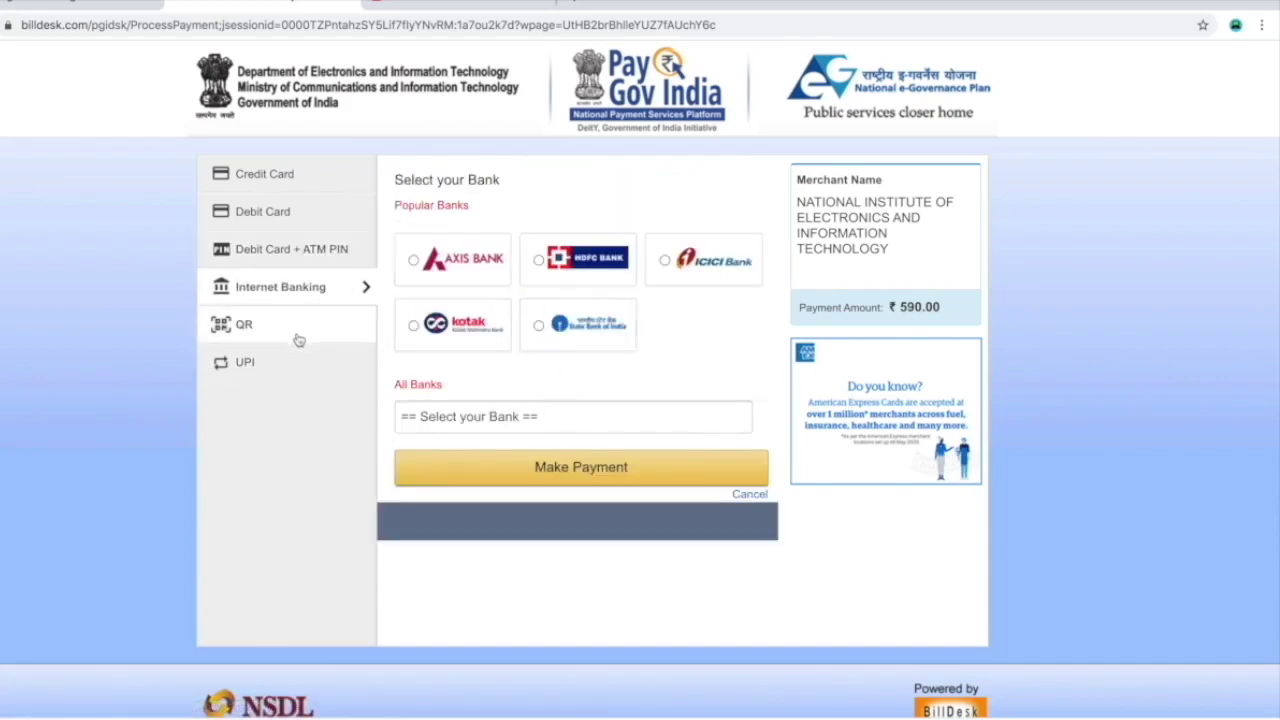
pyautogui.click(298, 337)
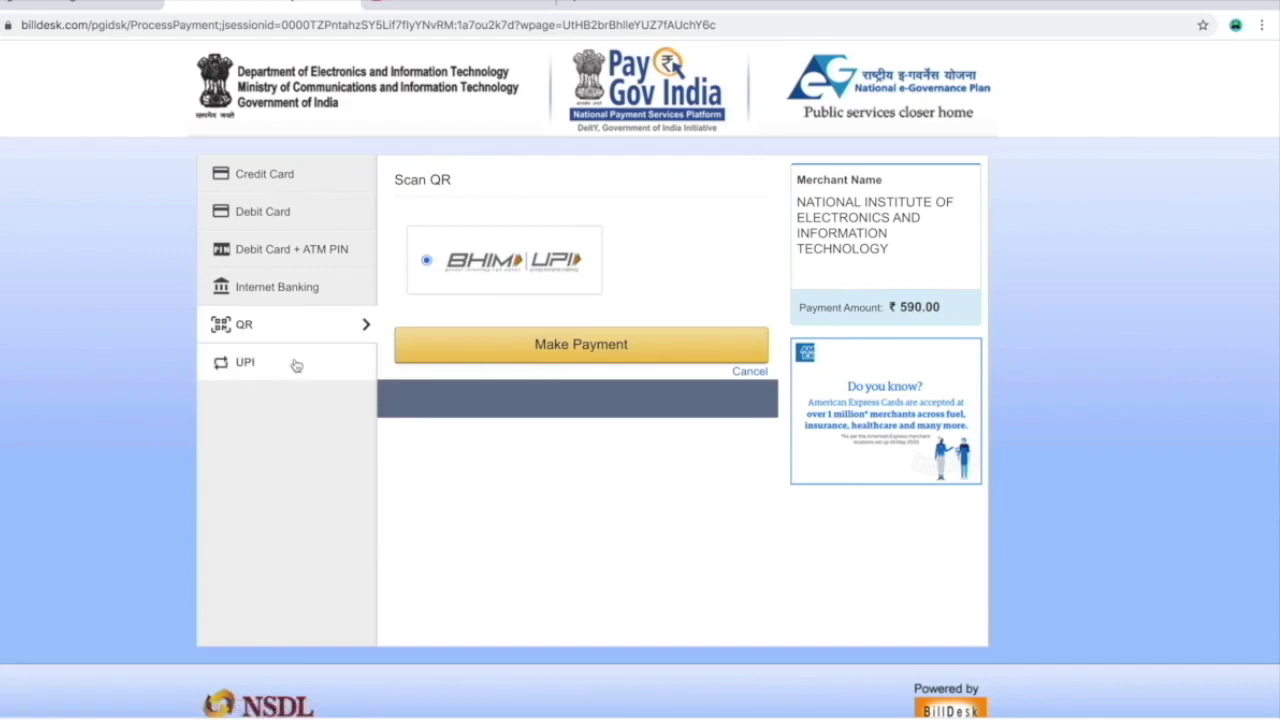
pyautogui.click(298, 361)
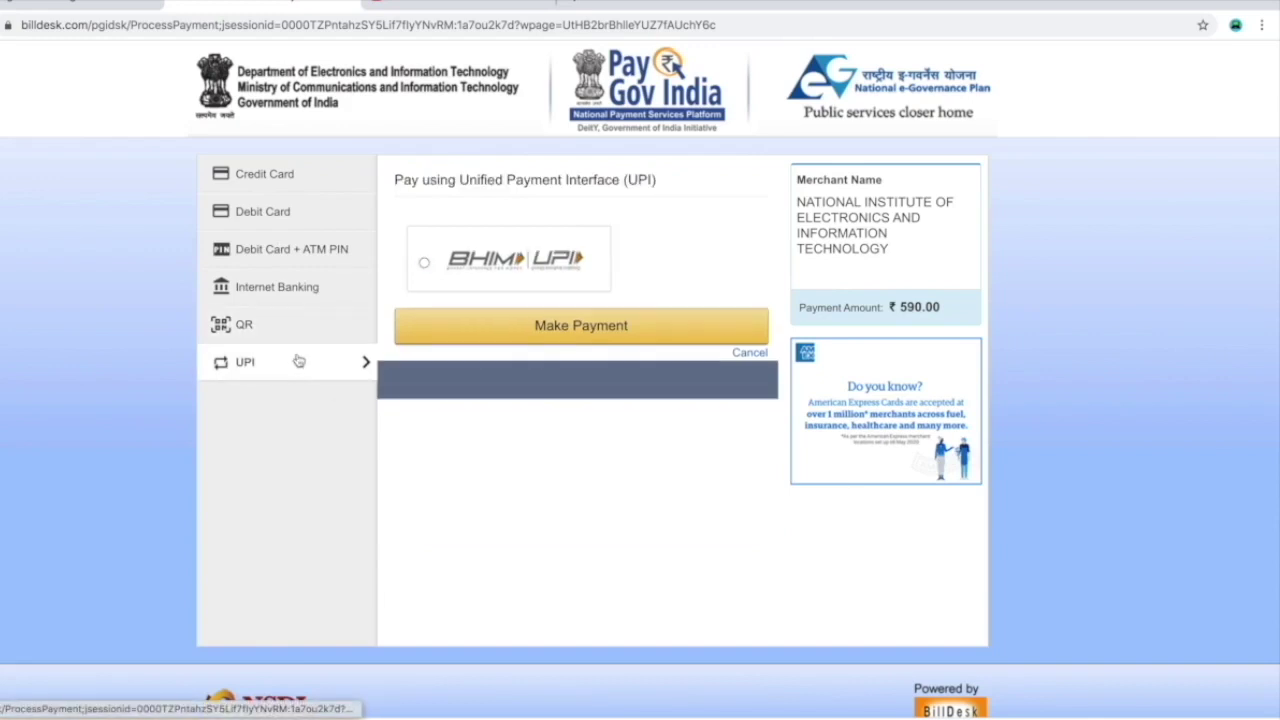
# - Open the Debit Card payment form and go through its card number and expiration date fields
pyautogui.click(302, 223)
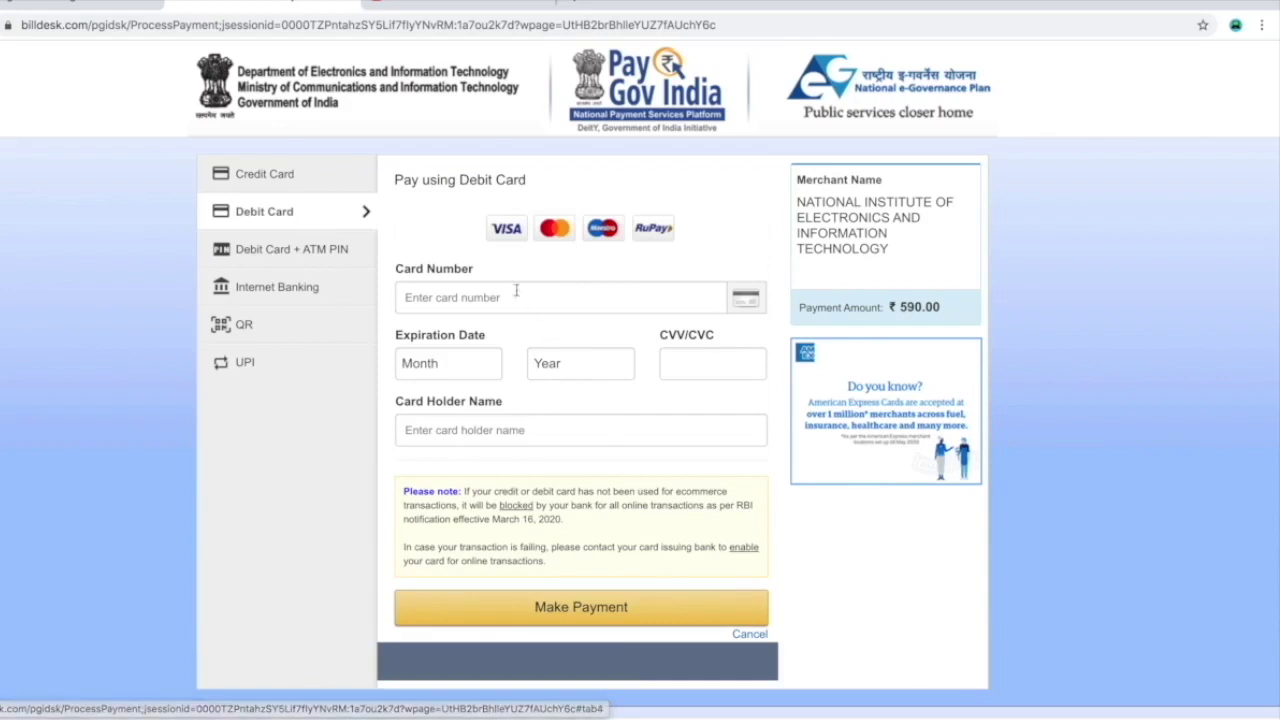
pyautogui.click(561, 296)
pyautogui.press('Tab')
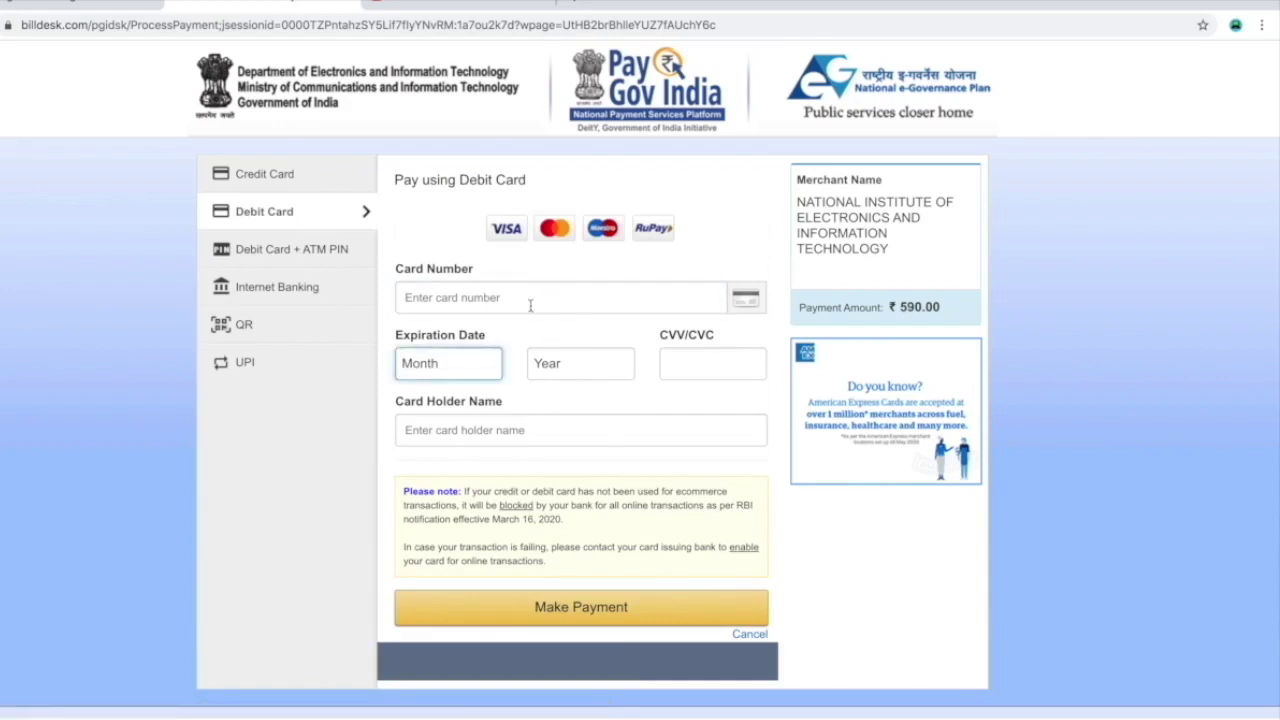
pyautogui.click(485, 375)
pyautogui.click(590, 368)
pyautogui.click(597, 373)
pyautogui.click(623, 373)
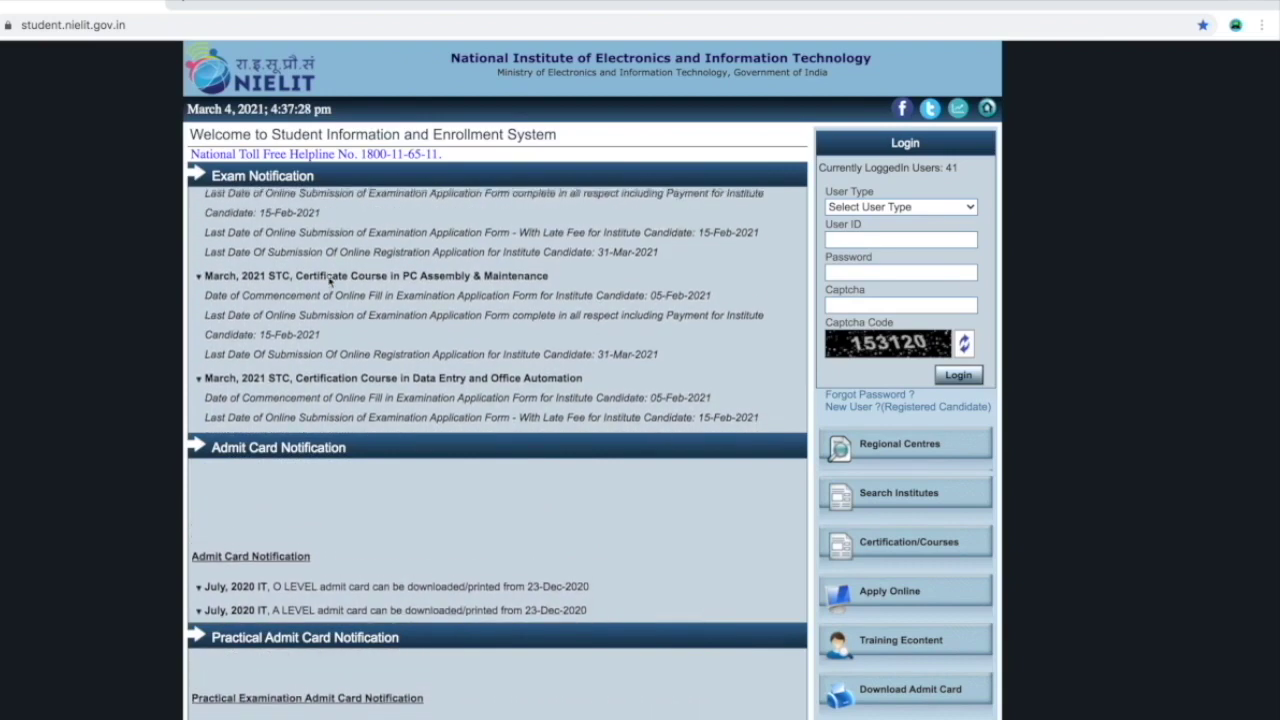
# - Open the admit card download for Course on Computer Concepts (CCC) from the NIELIT student portal home page
pyautogui.scroll(-2, 720, 620)
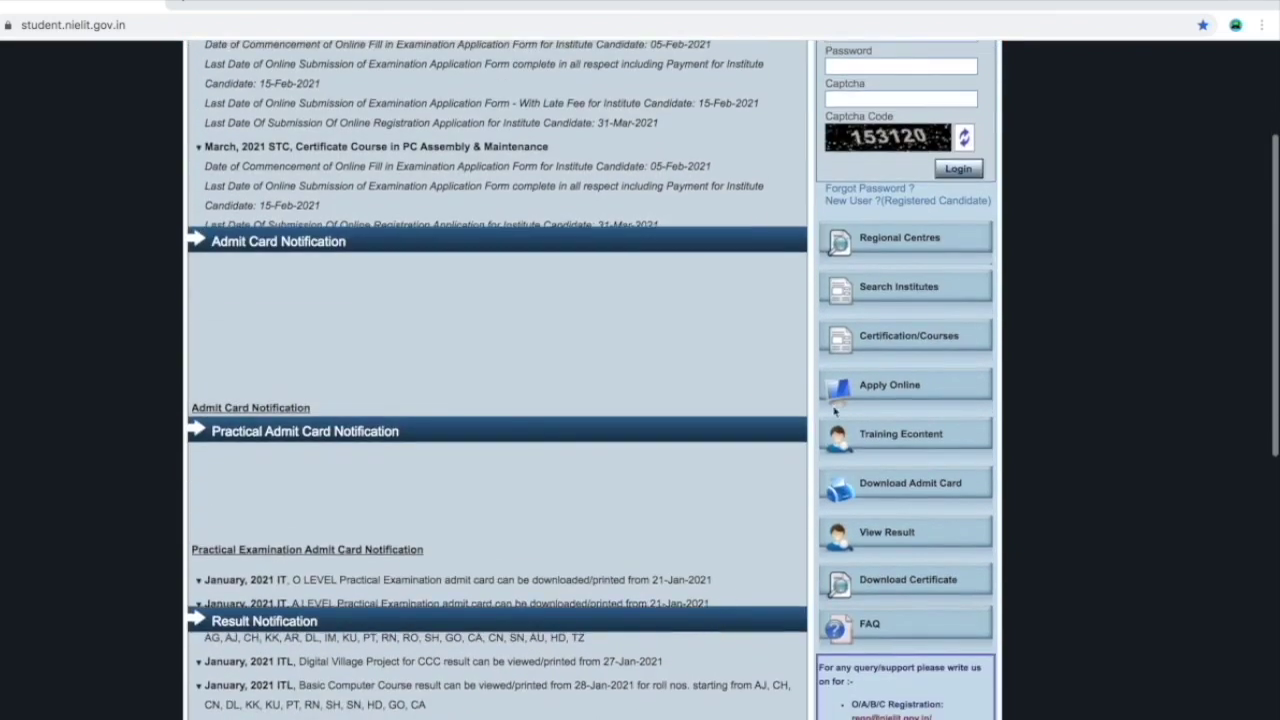
pyautogui.click(912, 485)
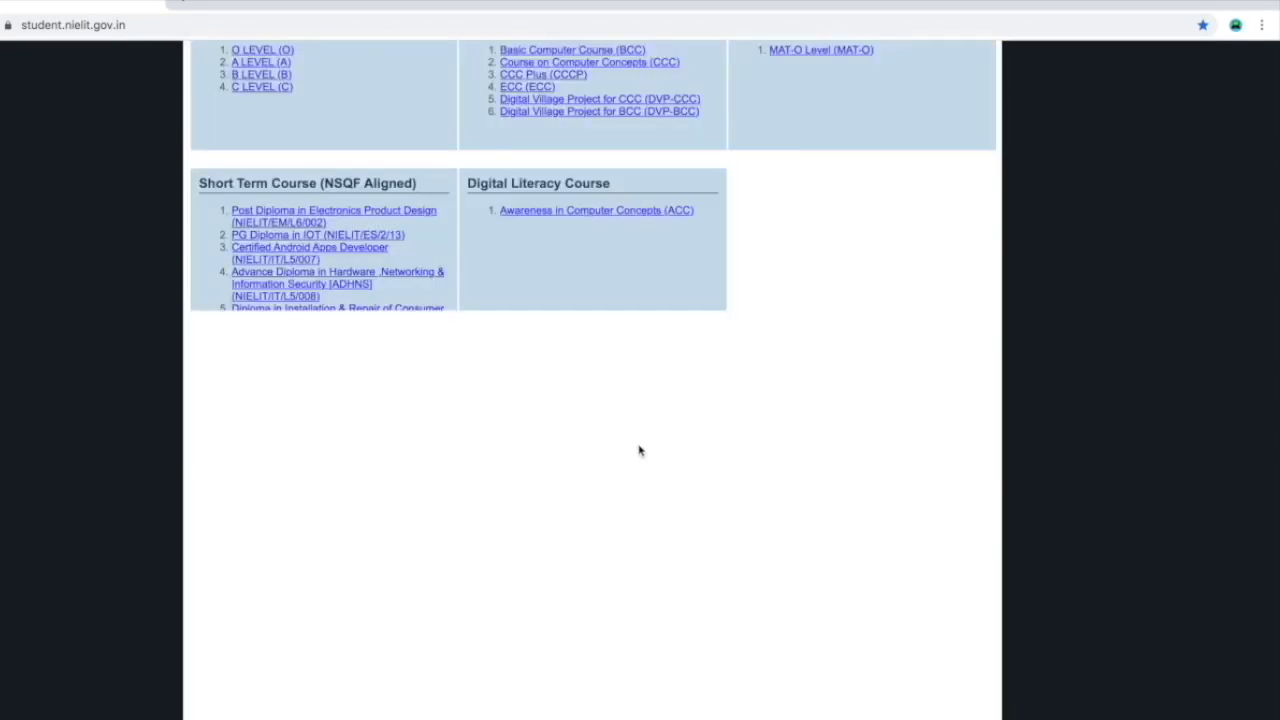
pyautogui.scroll(1, 640, 451)
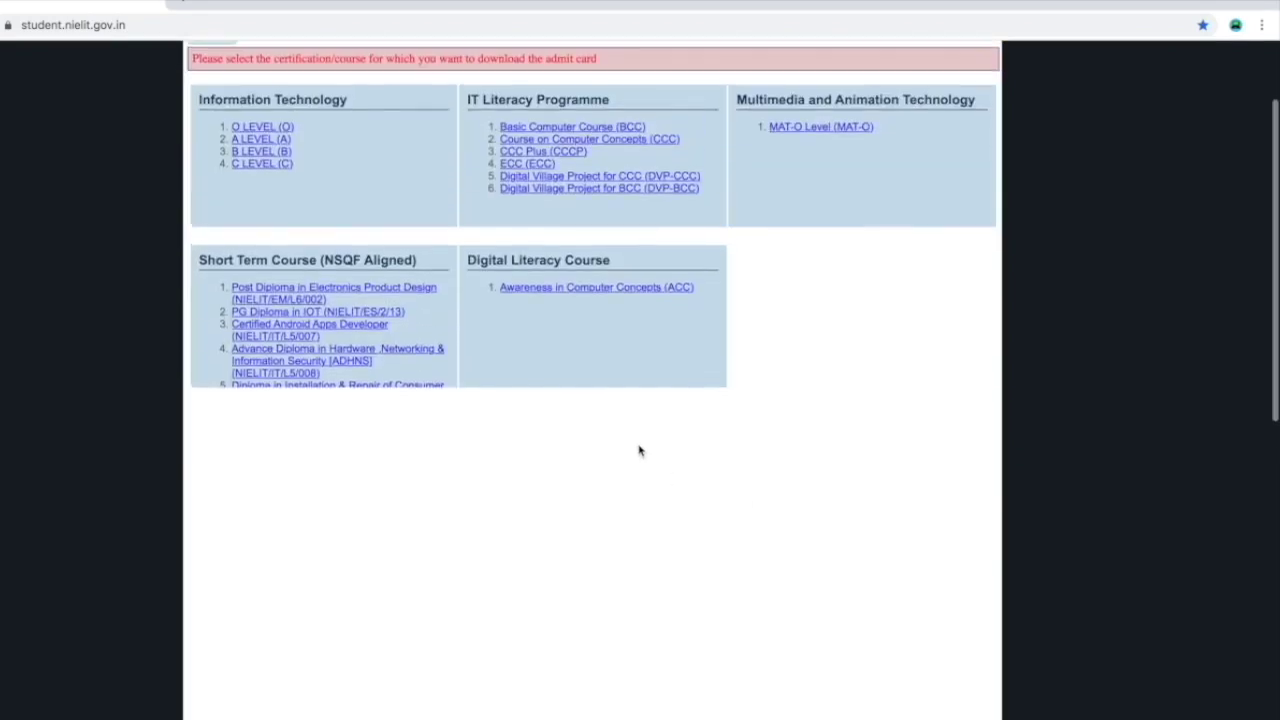
pyautogui.click(614, 141)
# - Read the admit card undertaking, including the COVID-19 guidelines and the Aarogya Setu App condition
pyautogui.scroll(-6, 480, 449)
pyautogui.scroll(6, 480, 449)
pyautogui.scroll(2, 480, 449)
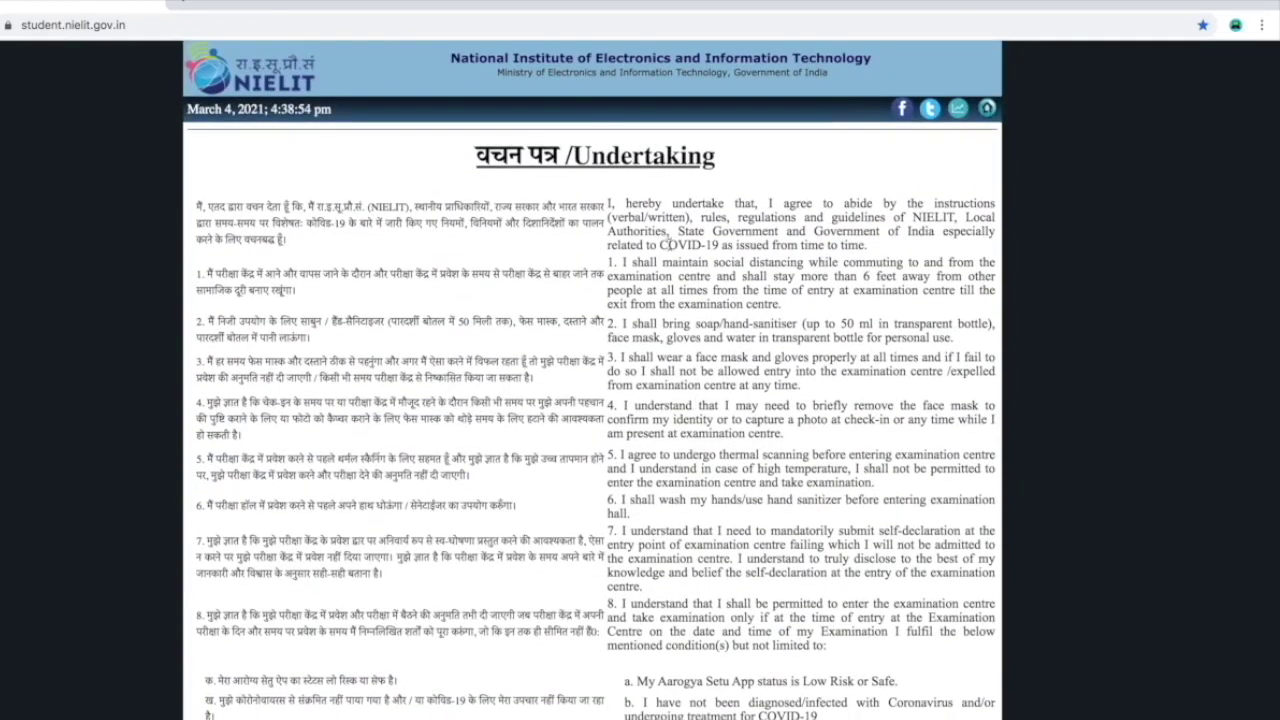
pyautogui.moveTo(660, 244); pyautogui.dragTo(735, 245)
pyautogui.scroll(-5, 711, 404)
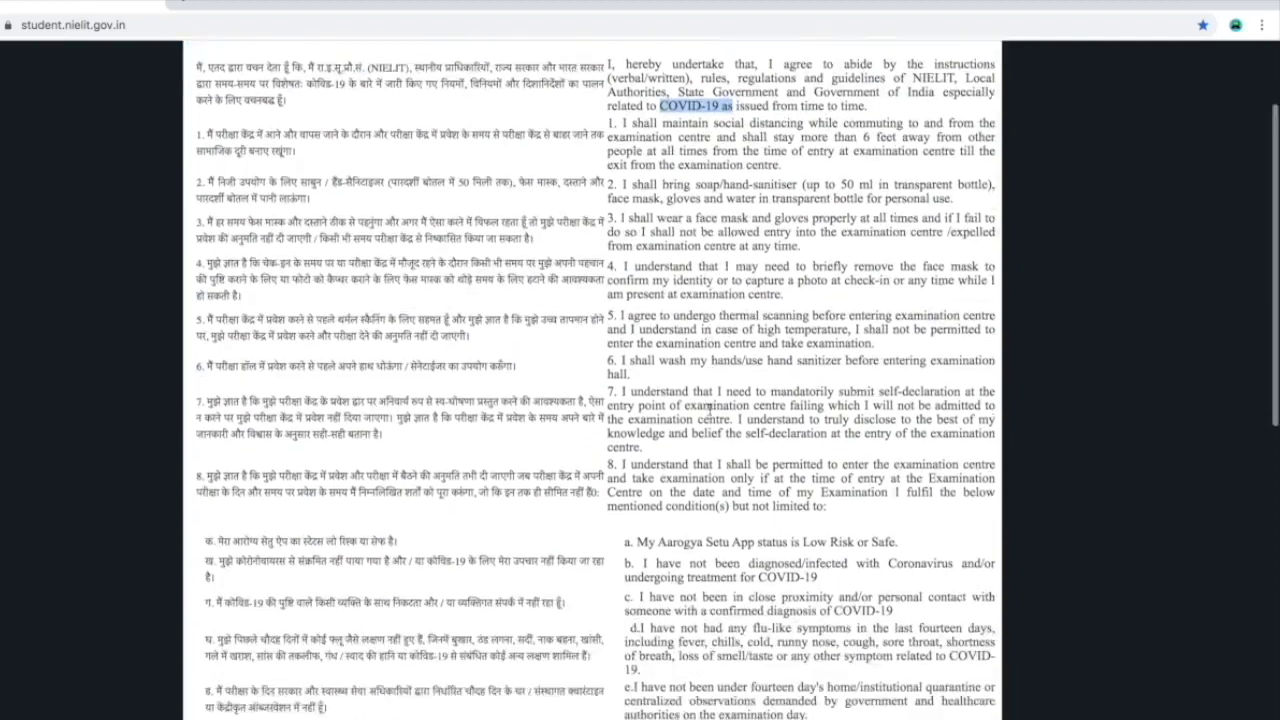
pyautogui.moveTo(637, 355); pyautogui.dragTo(754, 354)
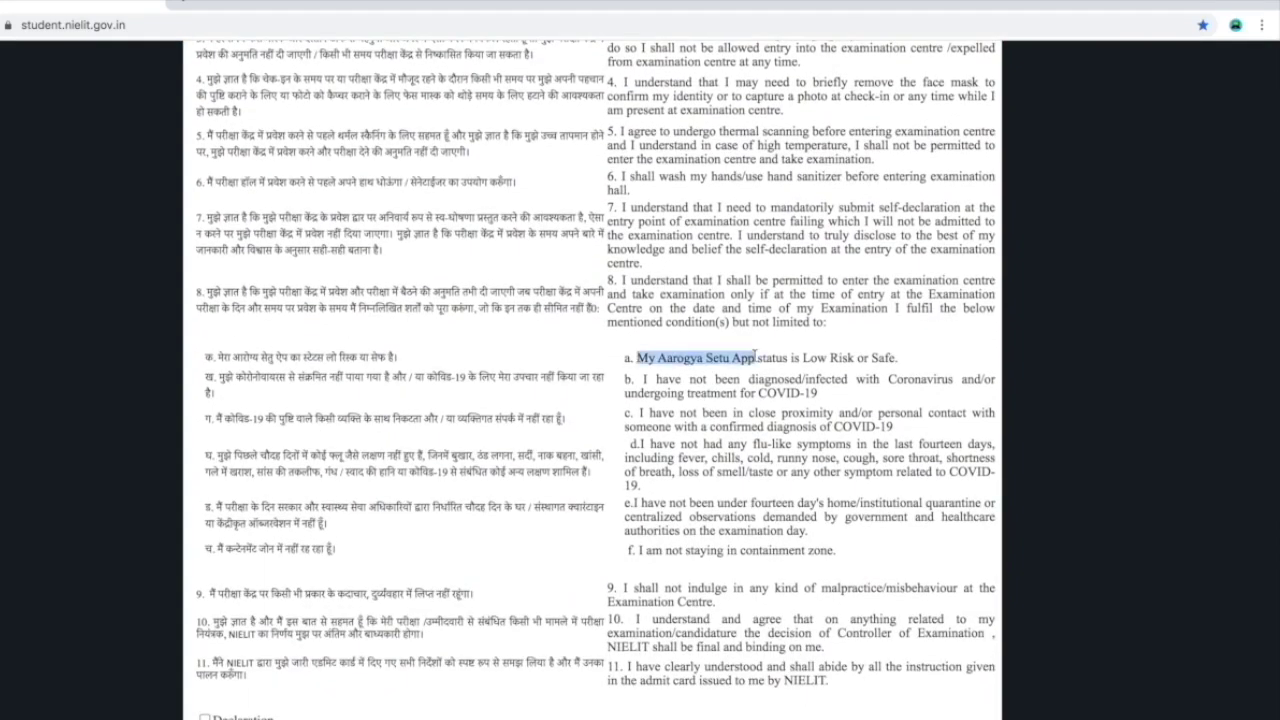
# - Accept the declaration below the undertaking and agree to it to reach the admit card search form
pyautogui.scroll(-4, 754, 354)
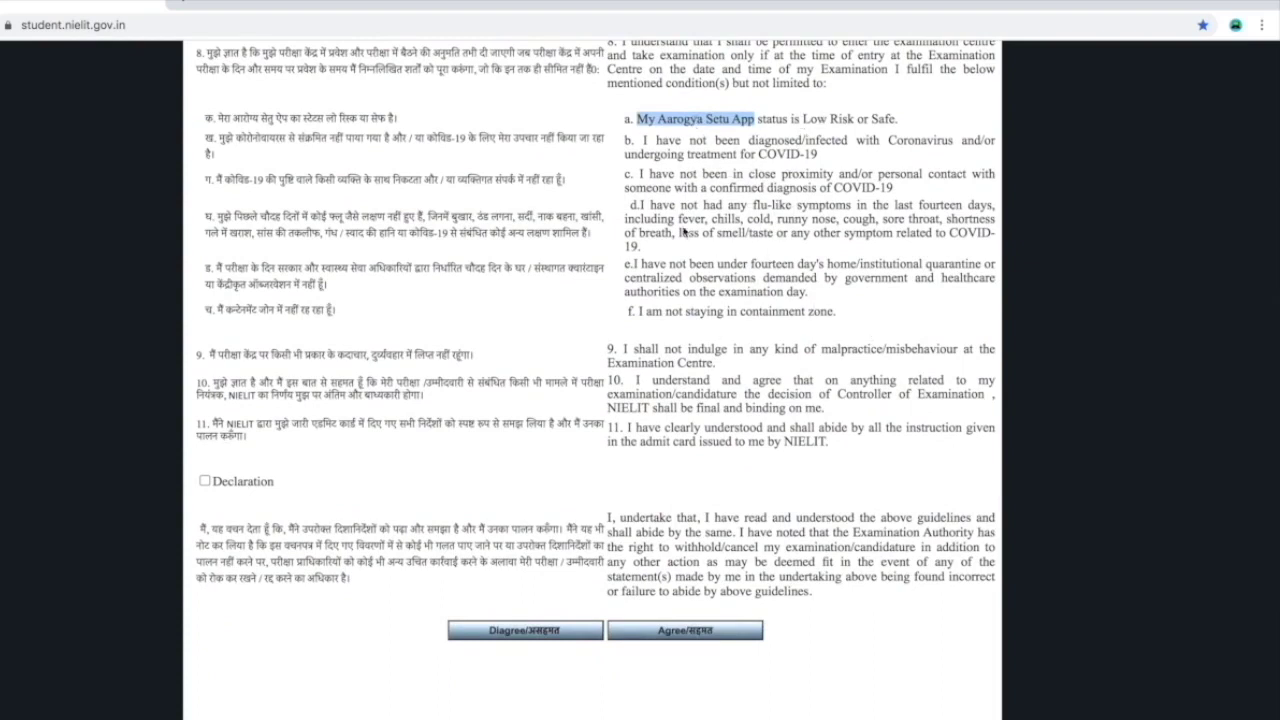
pyautogui.scroll(-2, 263, 405)
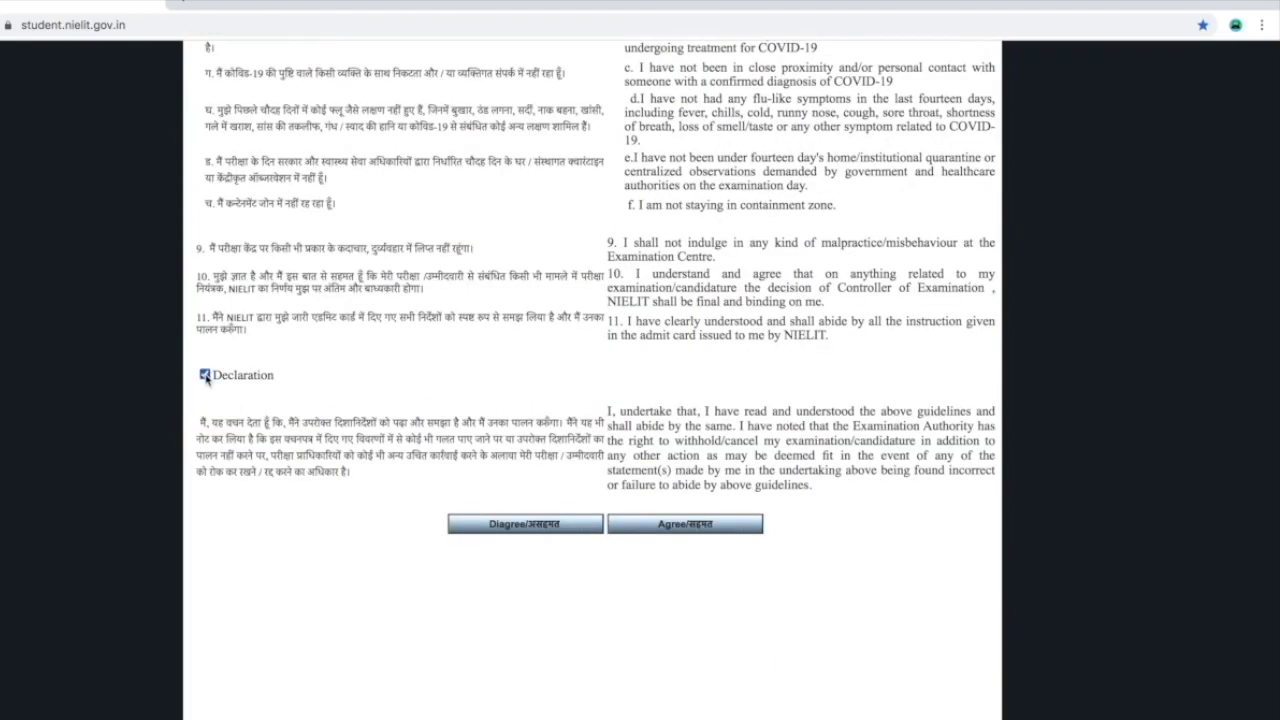
pyautogui.click(697, 530)
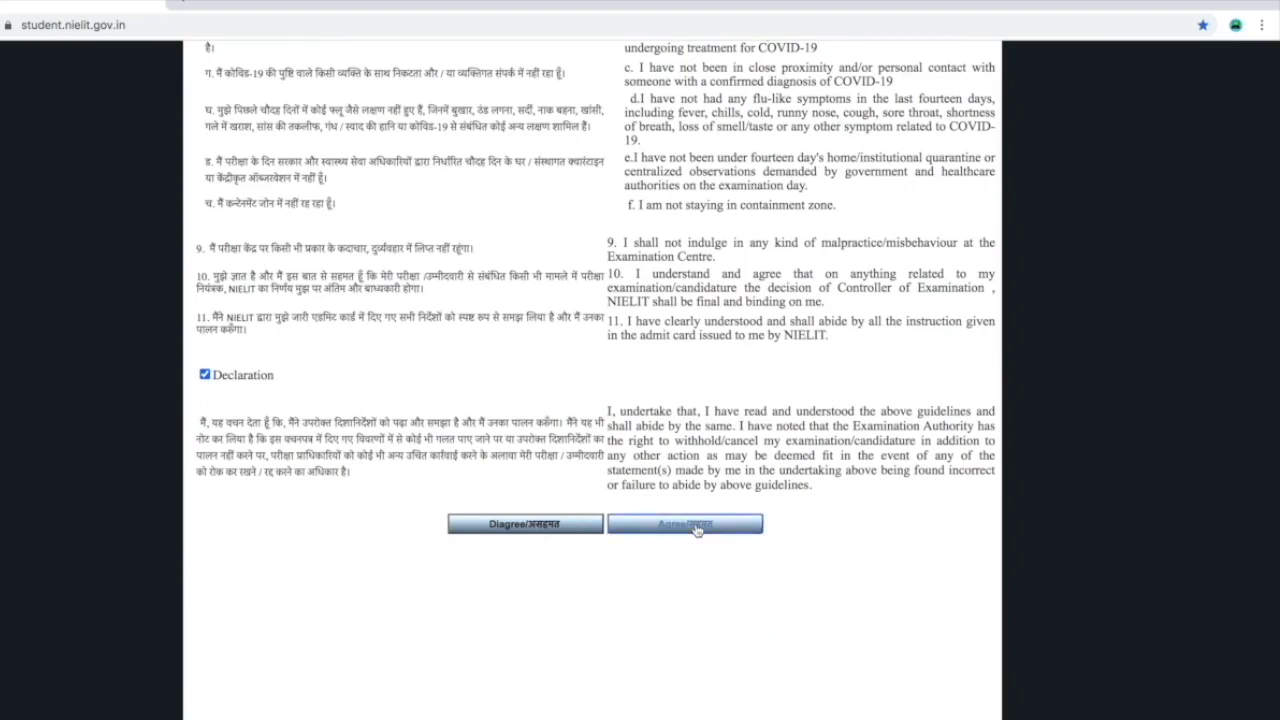
pyautogui.scroll(5, 697, 530)
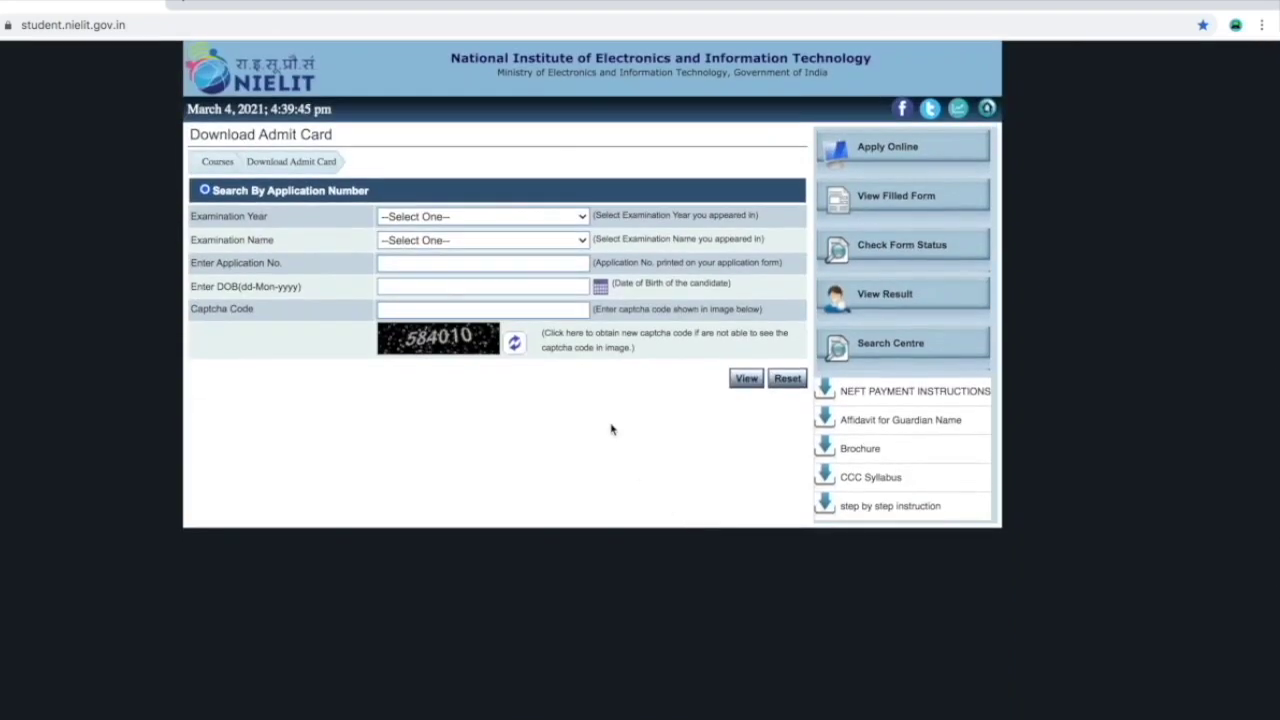
# - Set the admit card search to examination year 2021 and examination name March, 2021
pyautogui.scroll(-5, 610, 429)
pyautogui.click(485, 224)
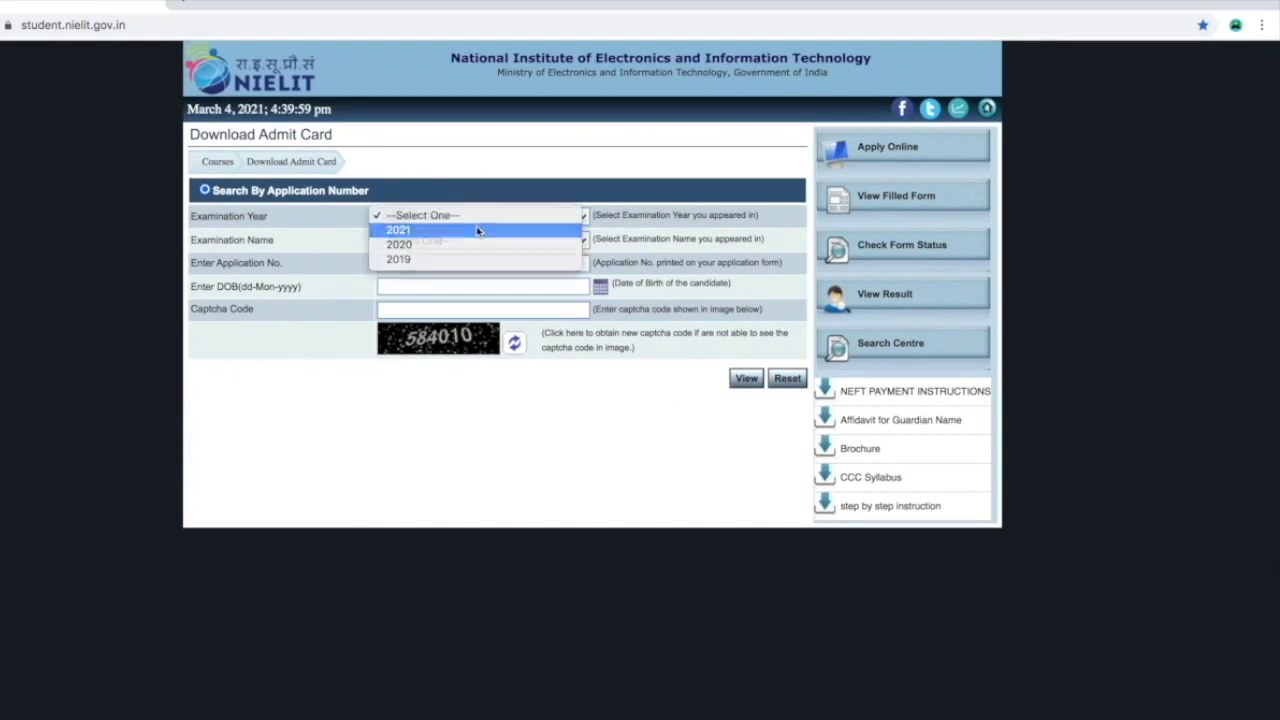
pyautogui.click(478, 231)
pyautogui.click(480, 242)
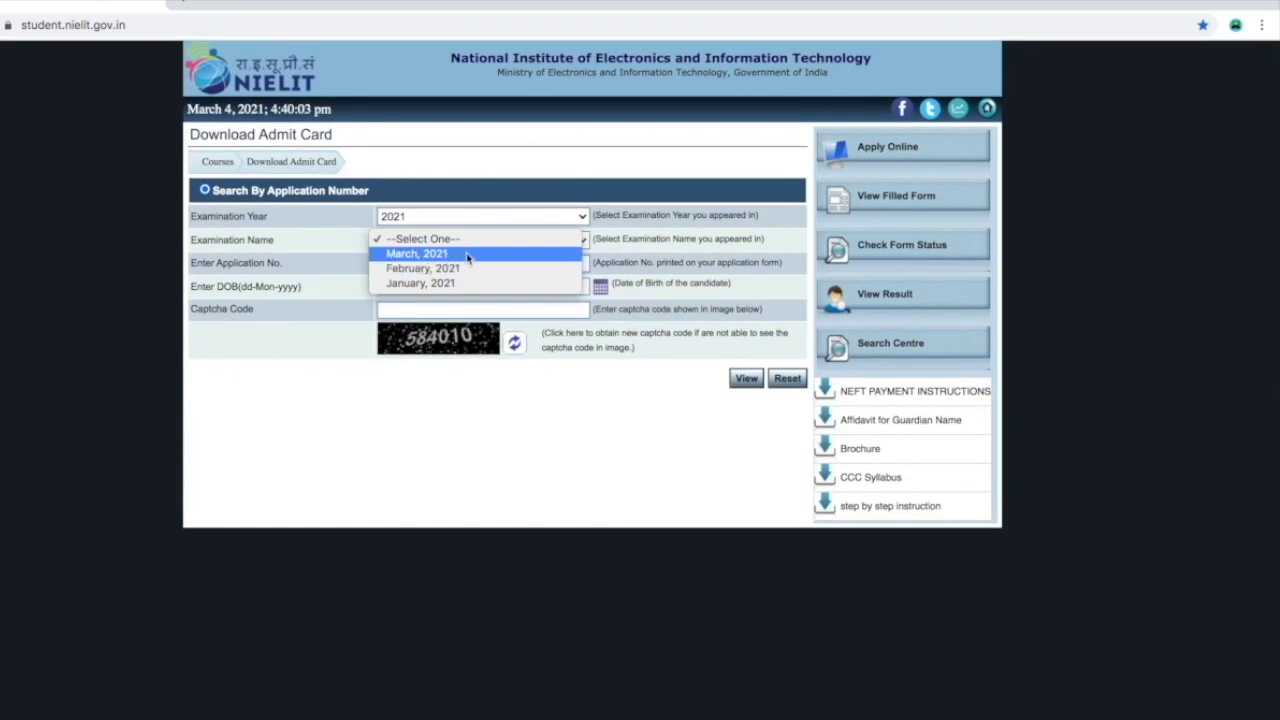
pyautogui.click(467, 258)
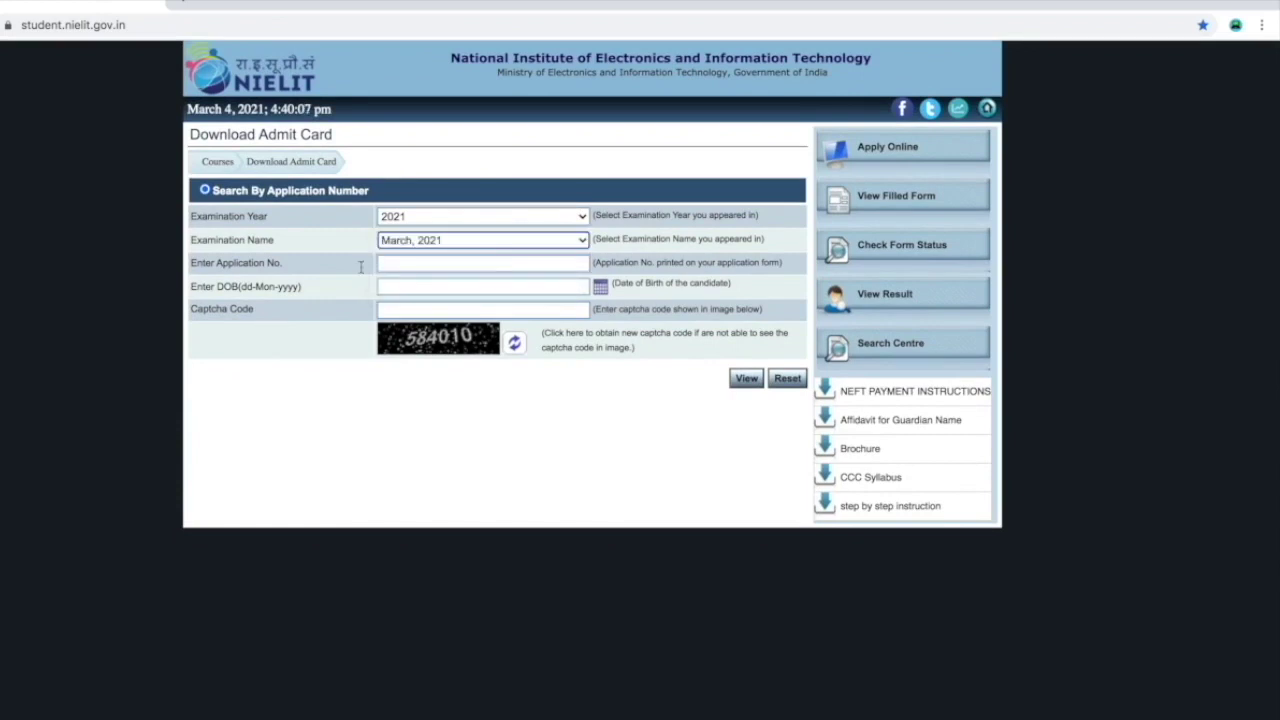
# - Go through the application number, date of birth and captcha code fields of the admit card search
pyautogui.click(446, 271)
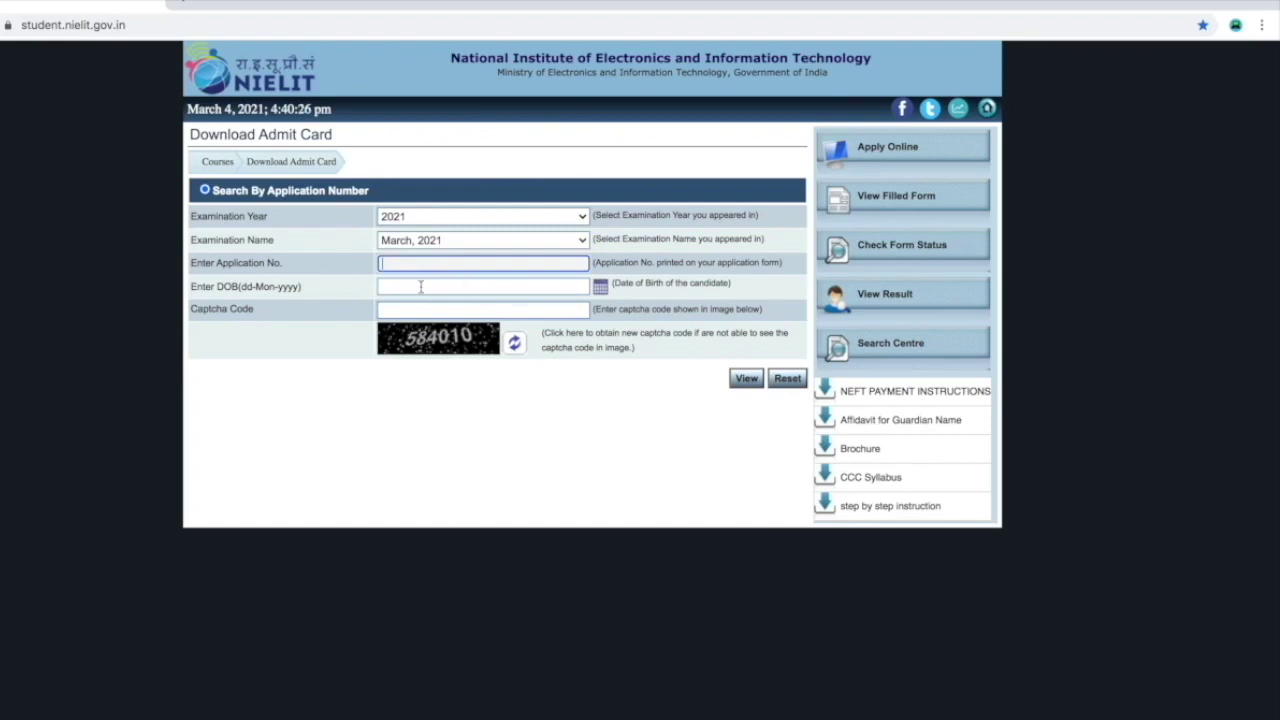
pyautogui.click(415, 287)
pyautogui.click(456, 309)
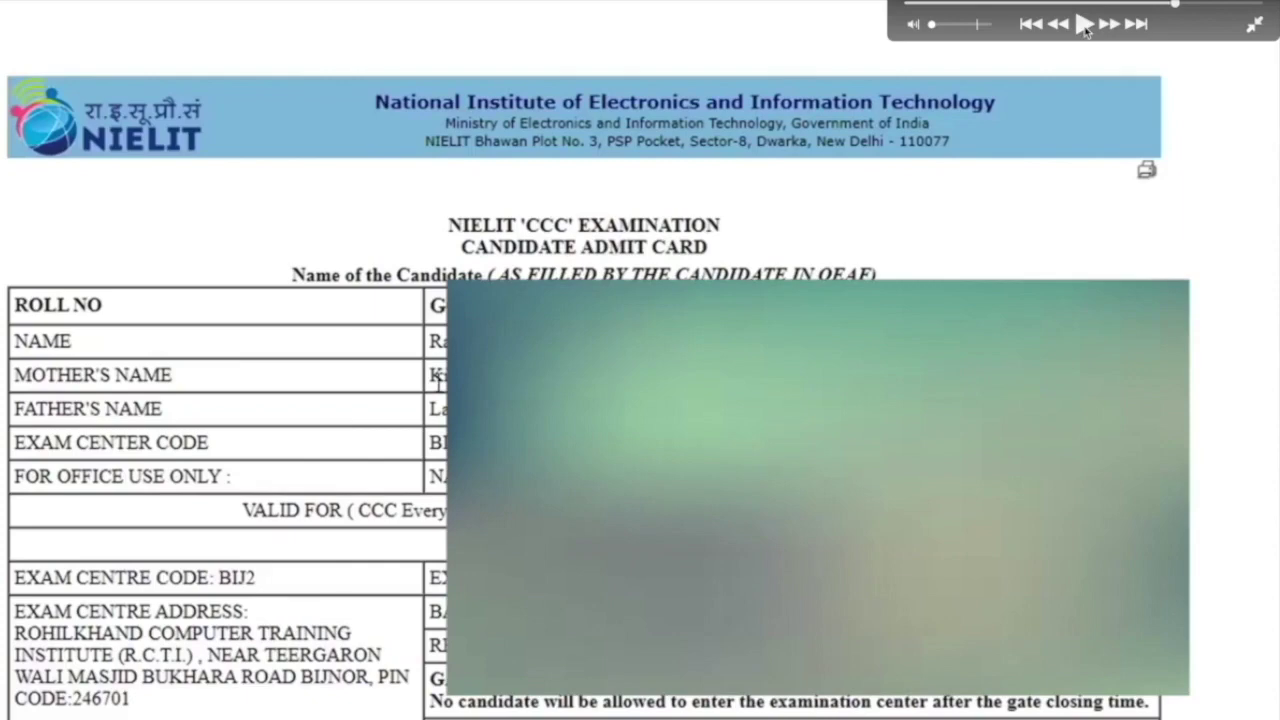
# - Review the CCC candidate admit card, including its print option, exam centre address, start time, duration and important instructions
pyautogui.click(1084, 25)
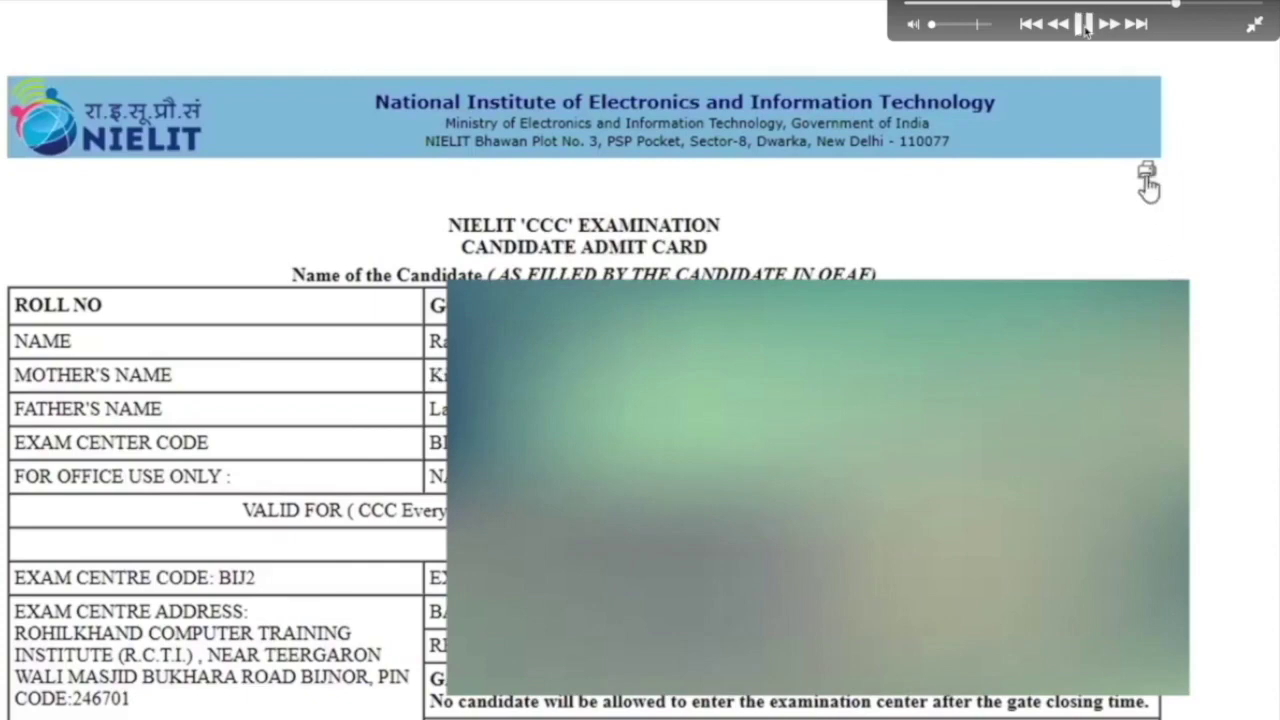
pyautogui.click(1087, 27)
pyautogui.click(1087, 24)
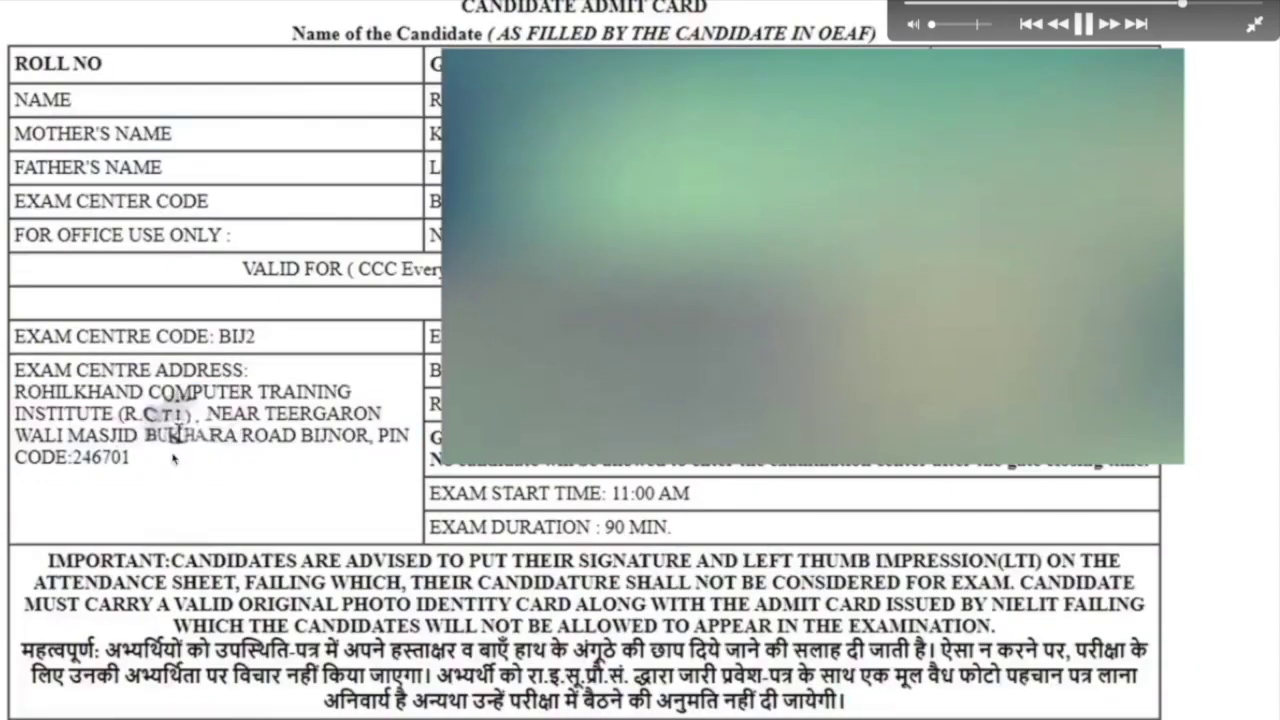
pyautogui.press('space')
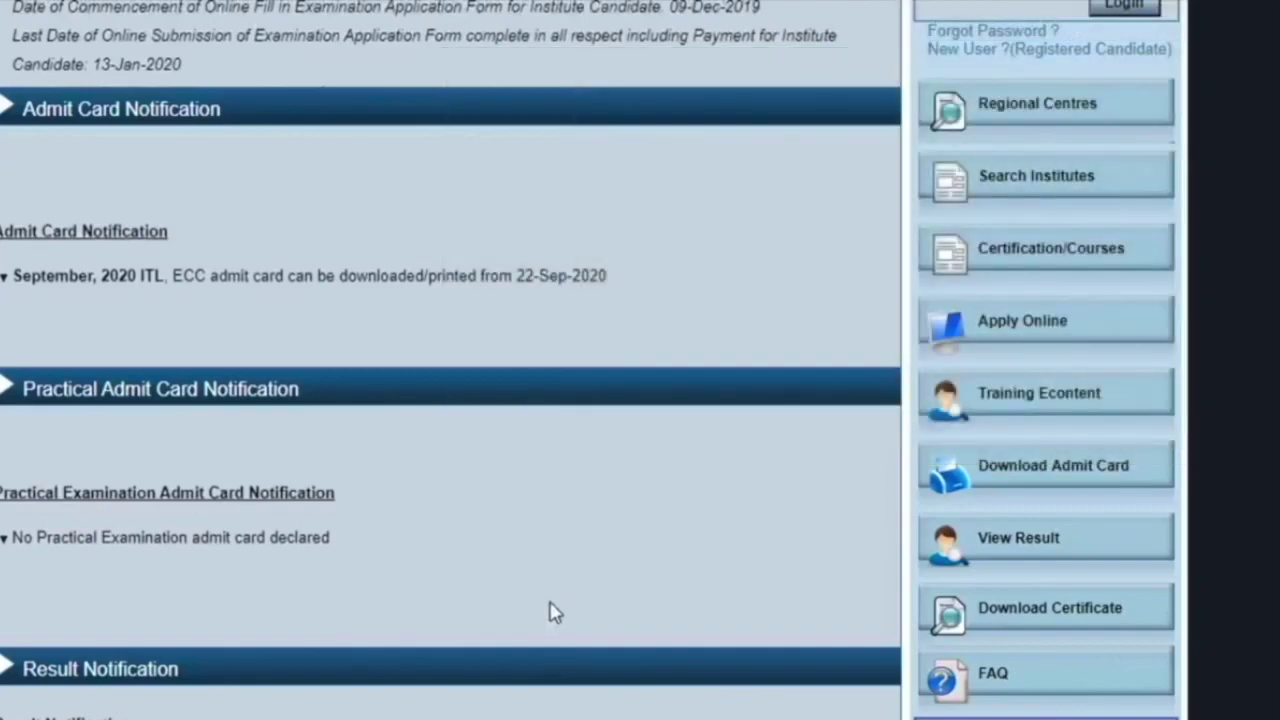
# - Open the result lookup for Course on Computer Concepts from the NIELIT student portal home page
pyautogui.moveTo(1045, 555)
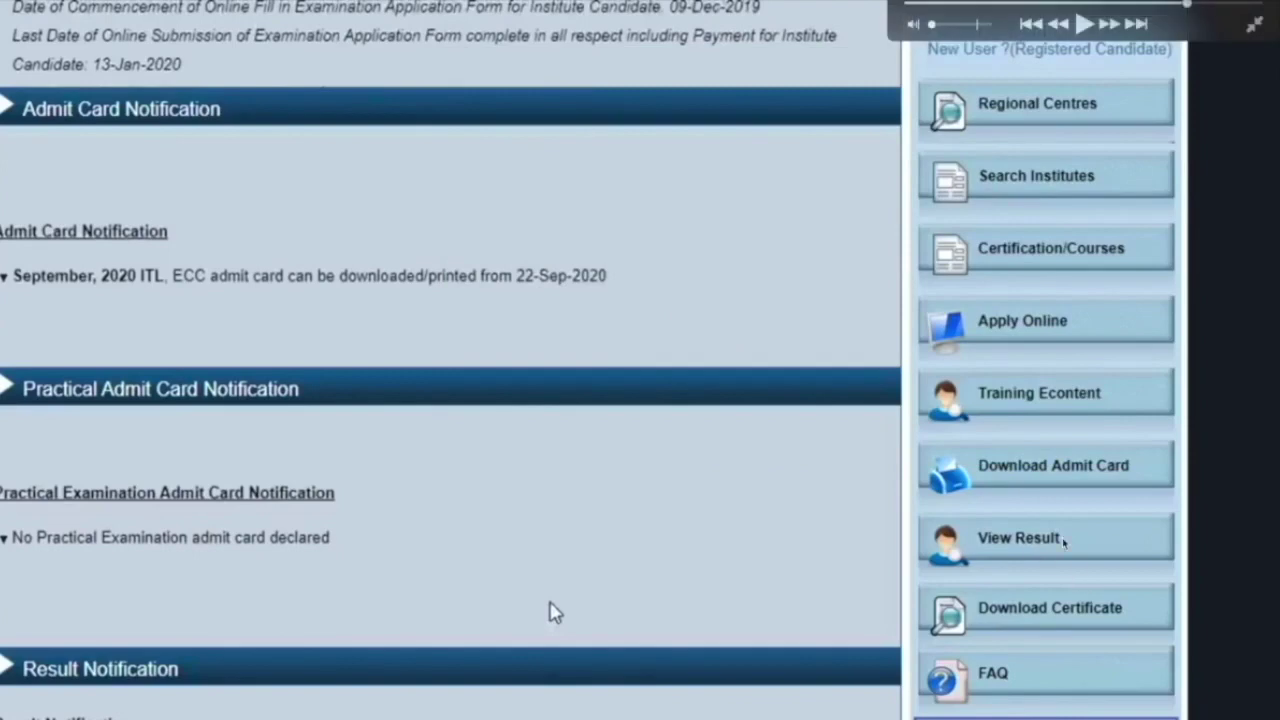
pyautogui.click(556, 612)
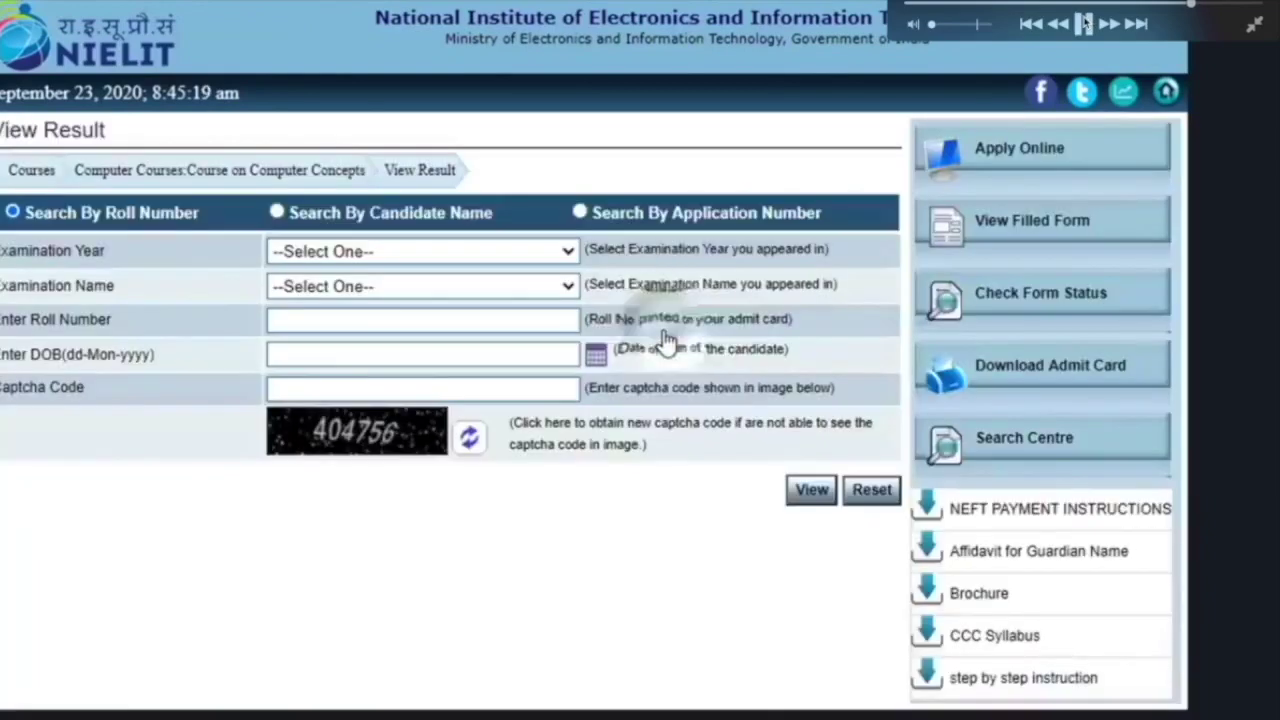
pyautogui.click(1084, 23)
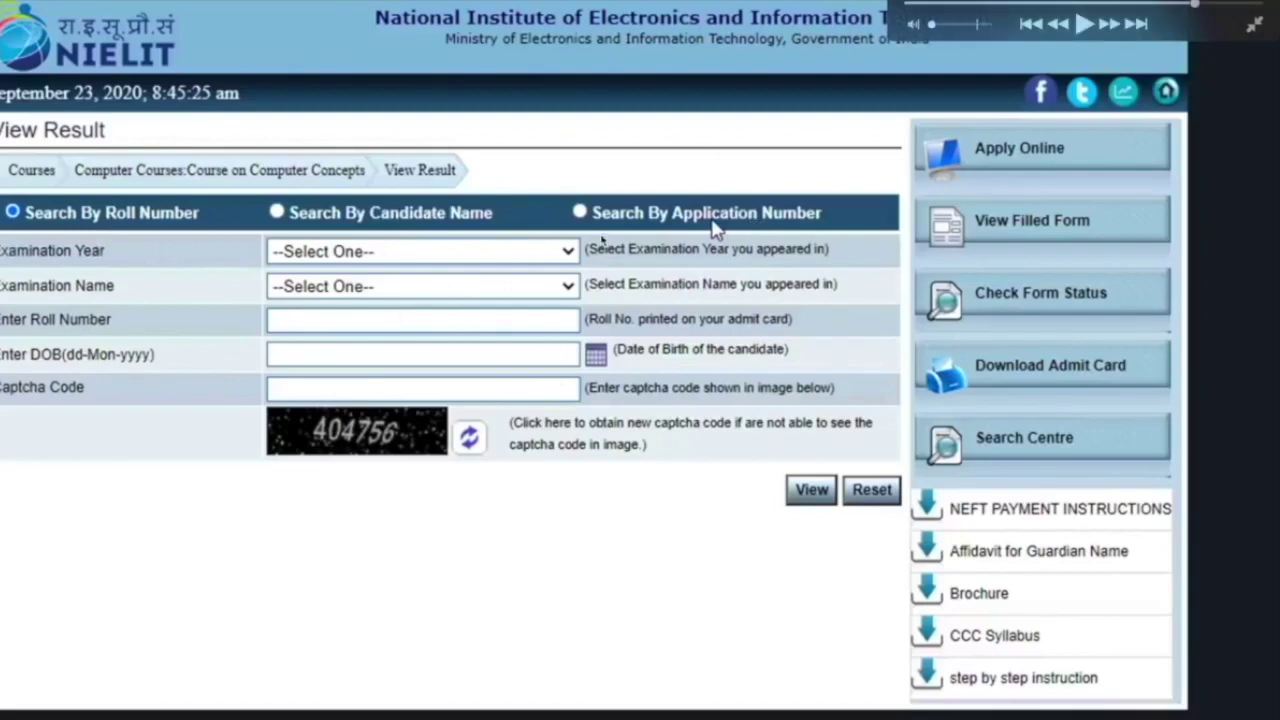
# - Switch the result lookup to Search By Application Number and choose examination year 2017 and October, 2017
pyautogui.click(1085, 24)
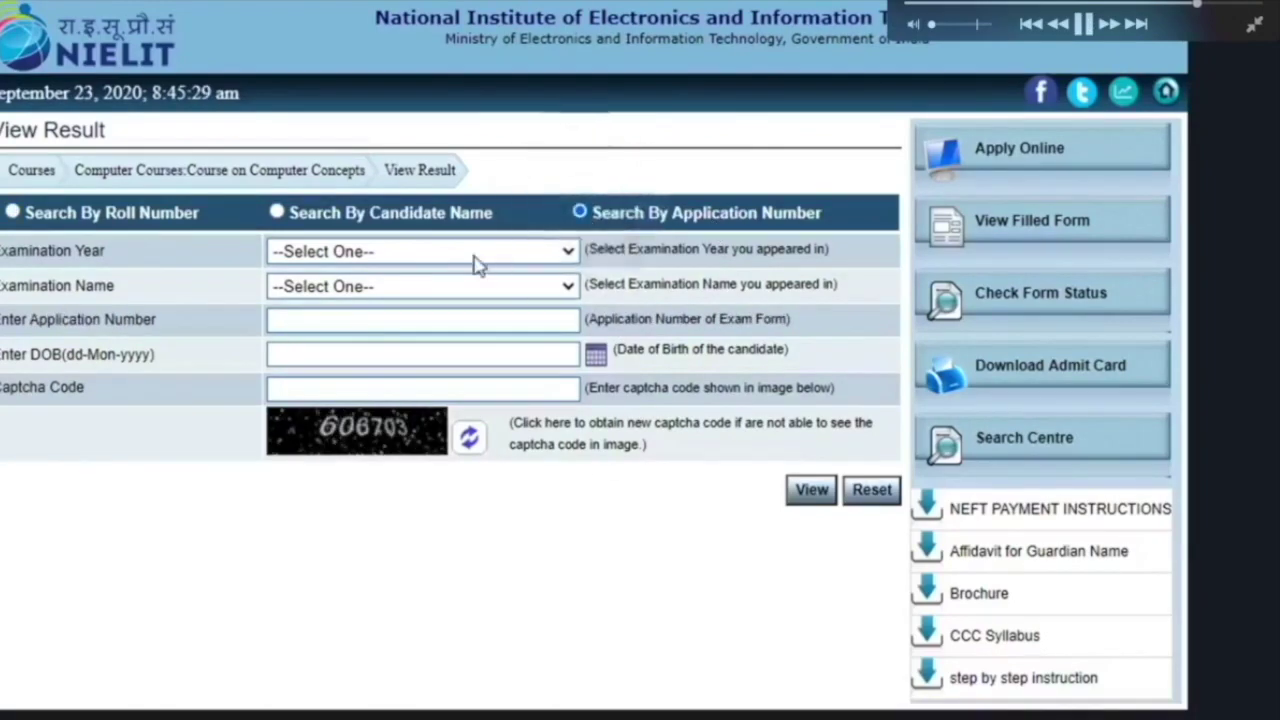
pyautogui.click(1084, 24)
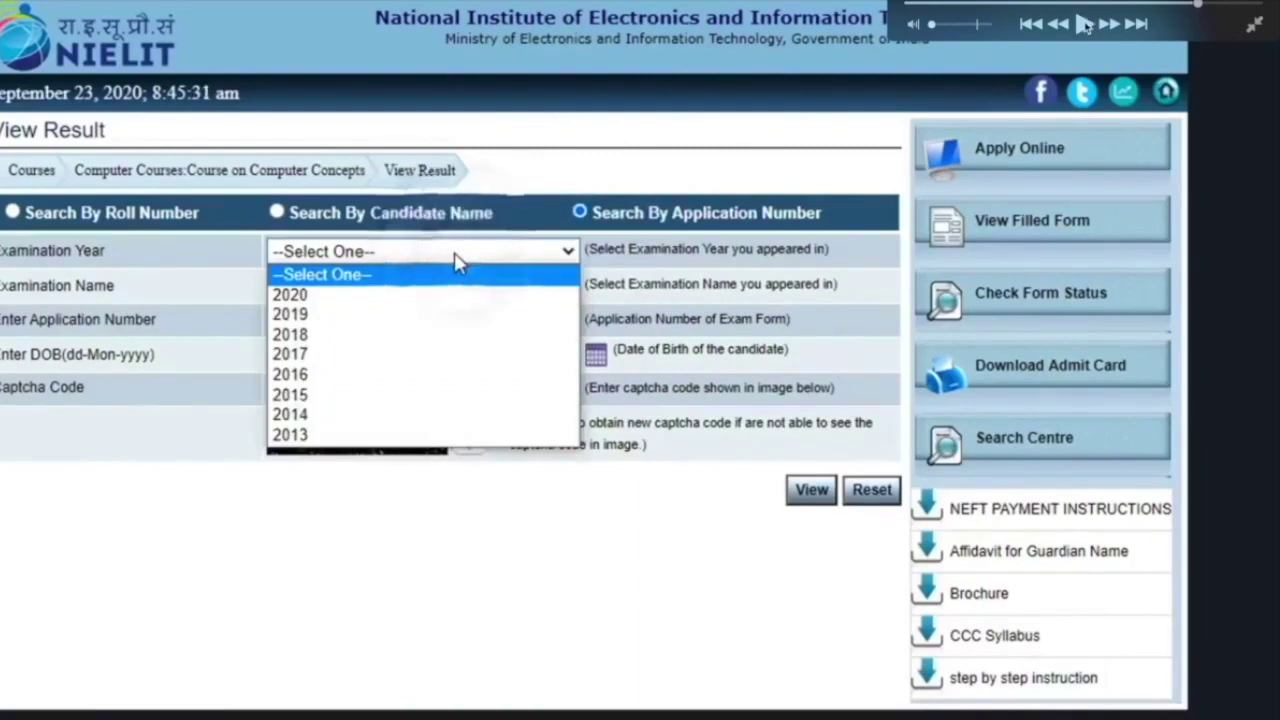
pyautogui.click(1084, 24)
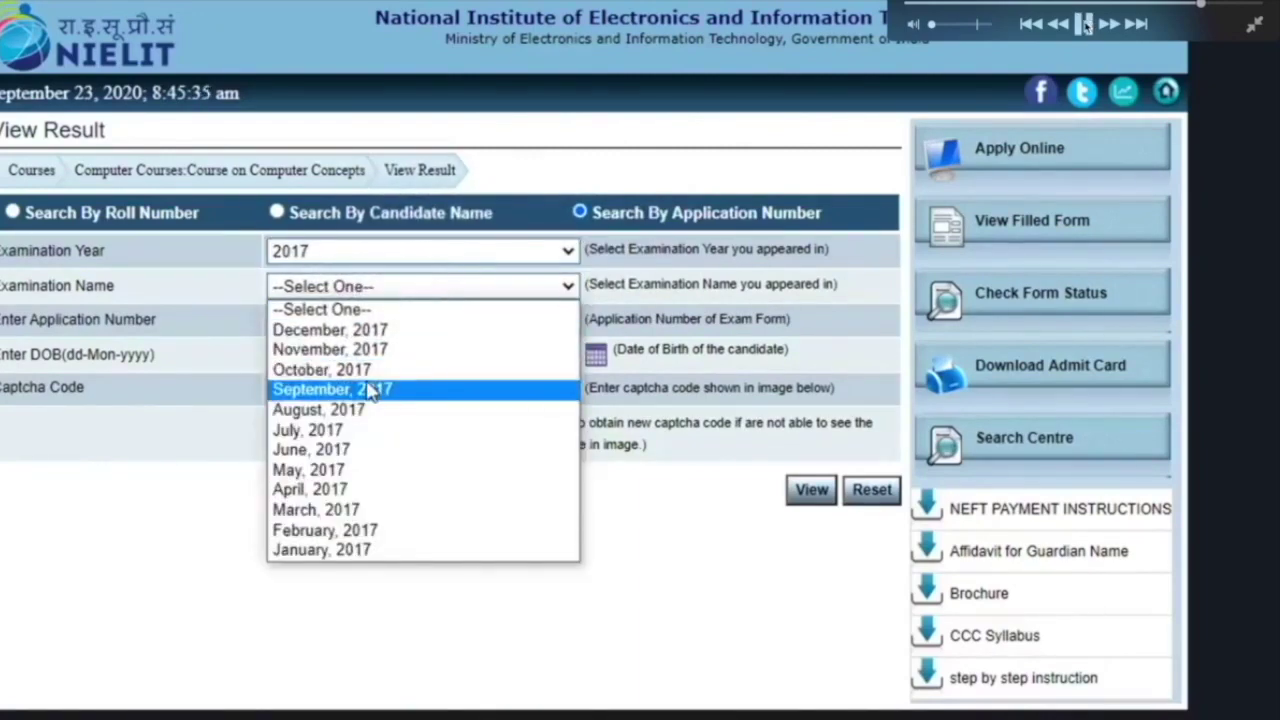
pyautogui.click(1084, 24)
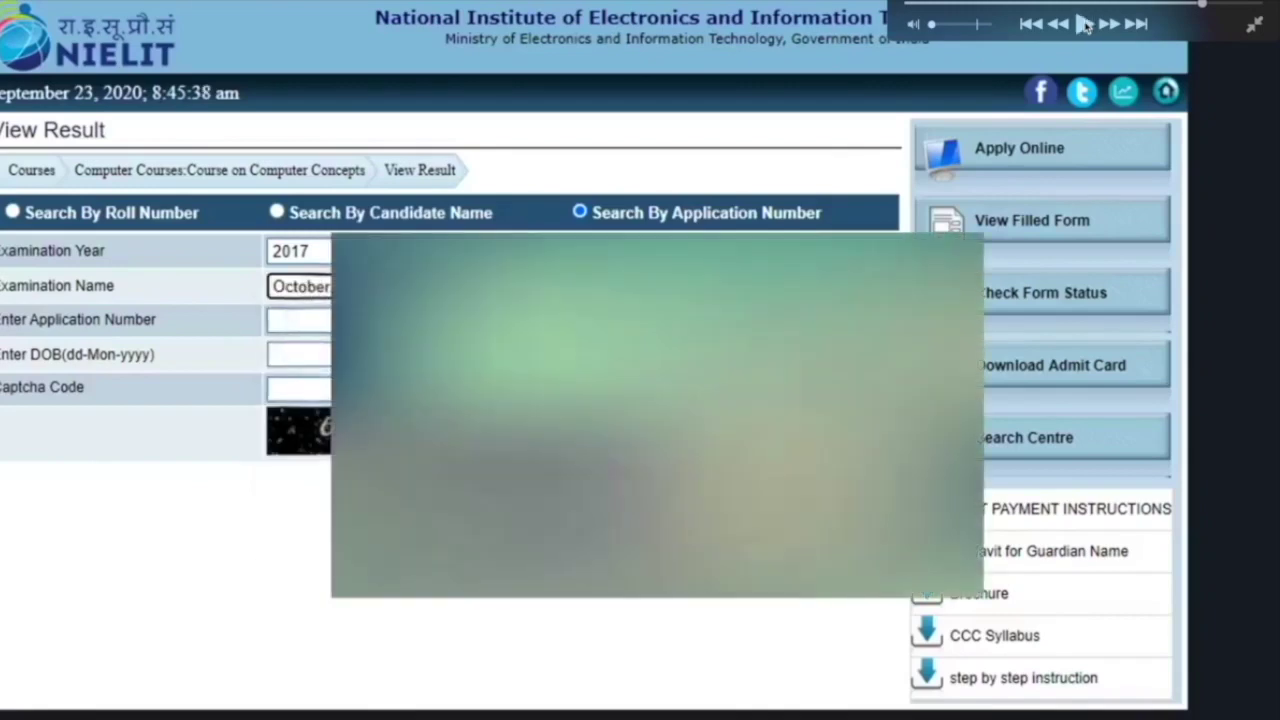
# - Enter the candidate's application number, date of birth and captcha code, and display the CCC result card
pyautogui.click(1085, 25)
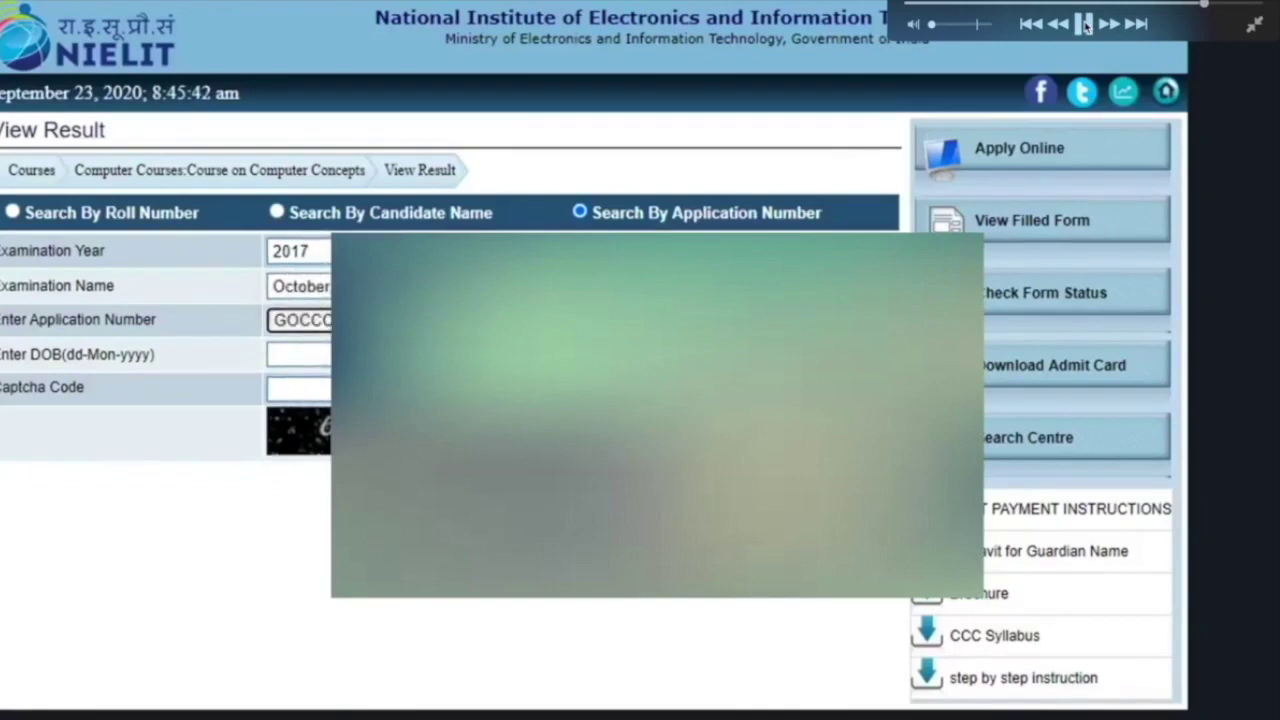
pyautogui.click(1085, 25)
pyautogui.click(1085, 25)
pyautogui.click(1085, 25)
pyautogui.click(1085, 25)
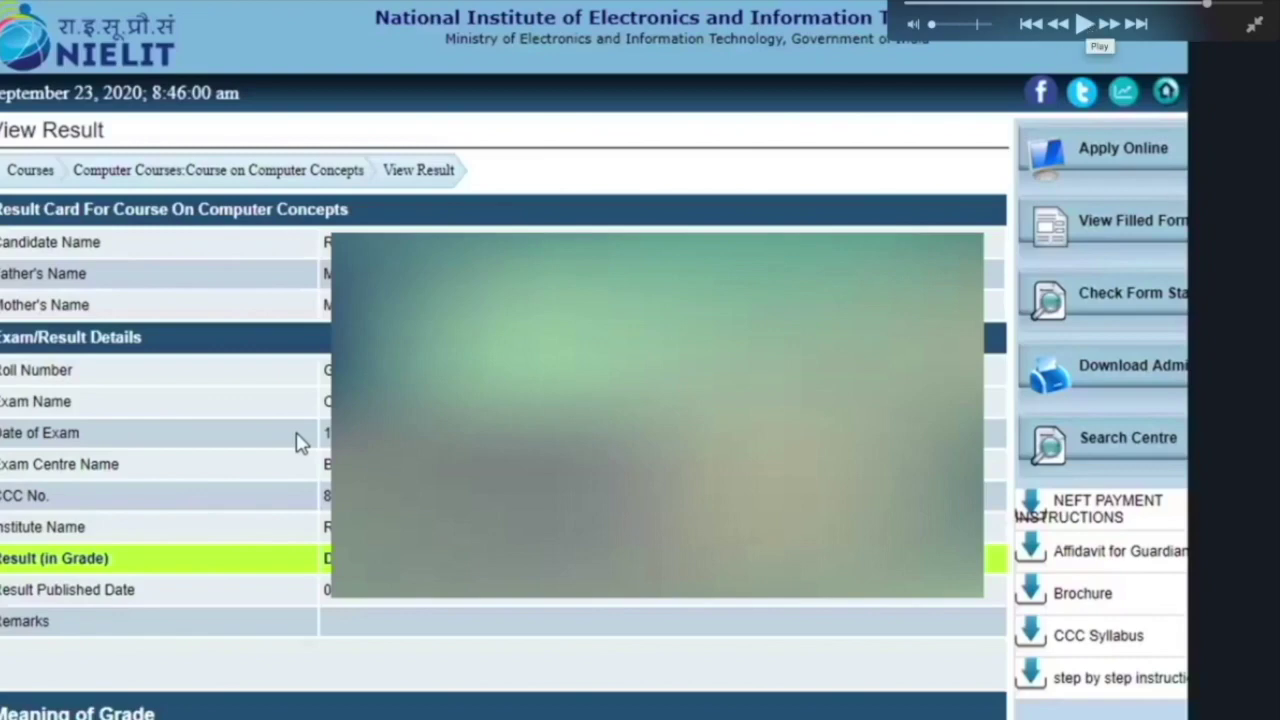
# - Read the CCC result details and the Meaning of Grade table with its marks ranges and remarks
pyautogui.click(1085, 23)
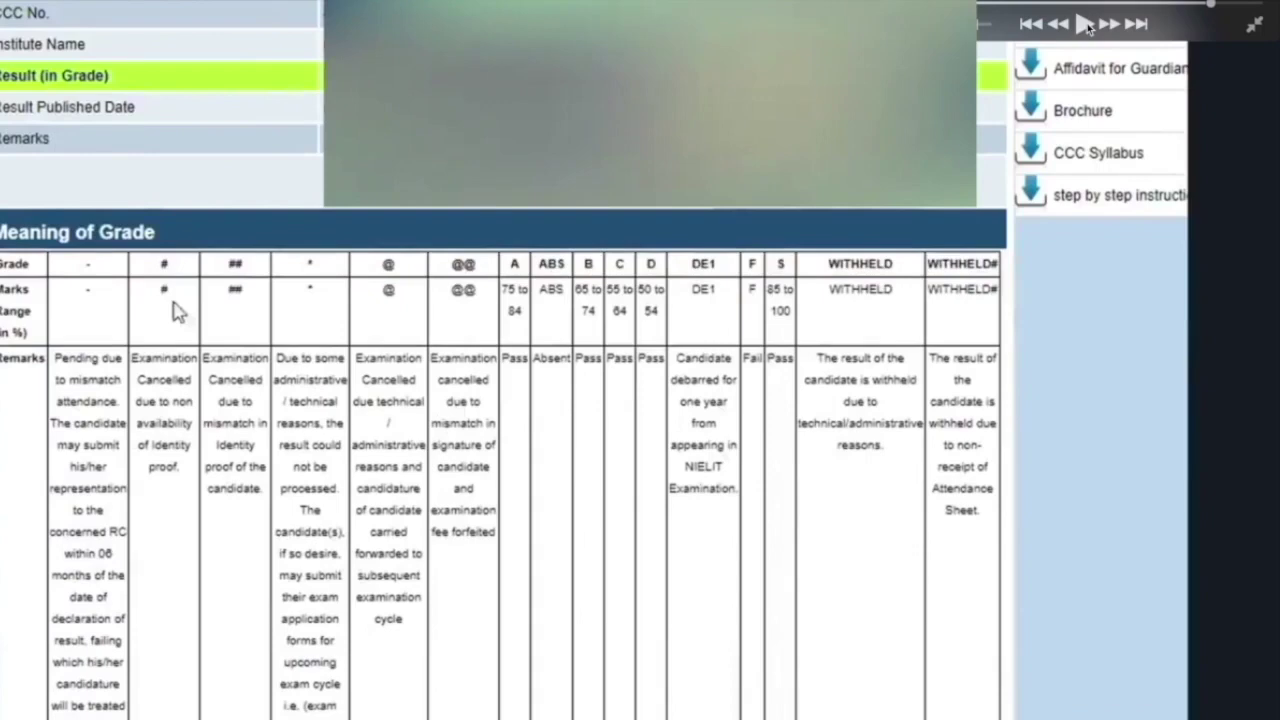
pyautogui.click(1087, 23)
pyautogui.click(1085, 23)
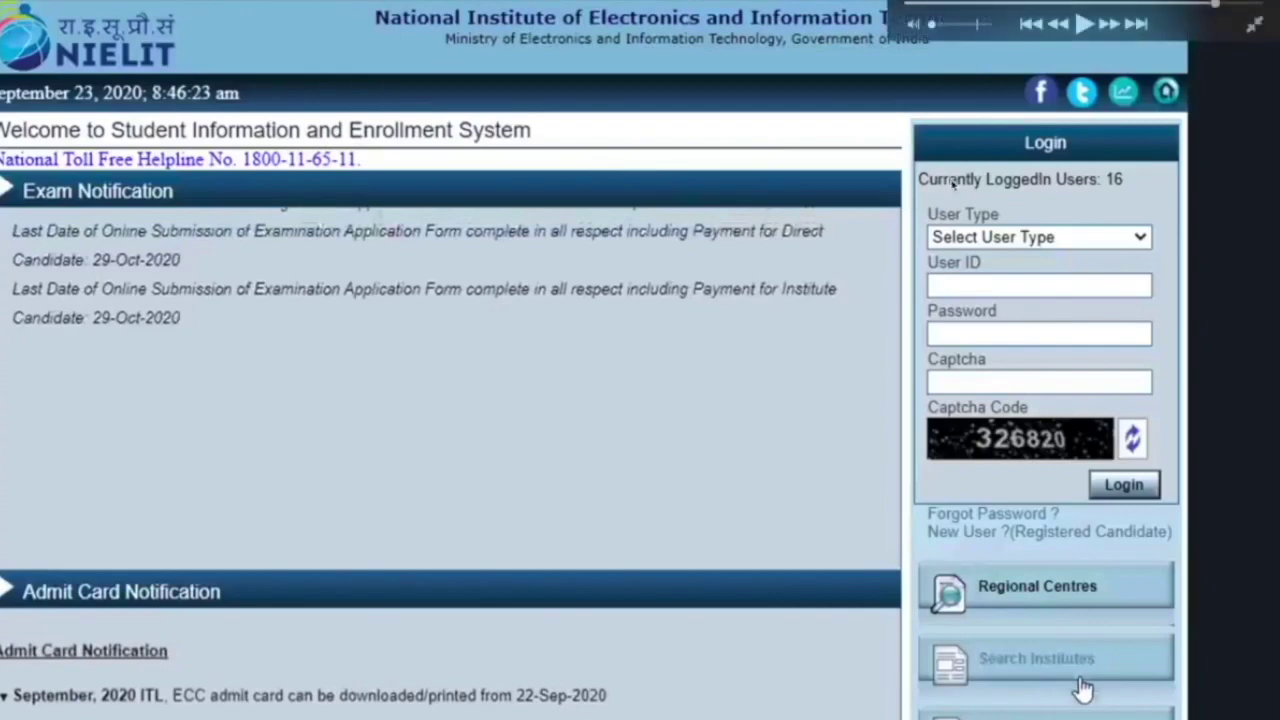
# - Open the digitally signed certificate download form from the student portal home page
pyautogui.click(1086, 24)
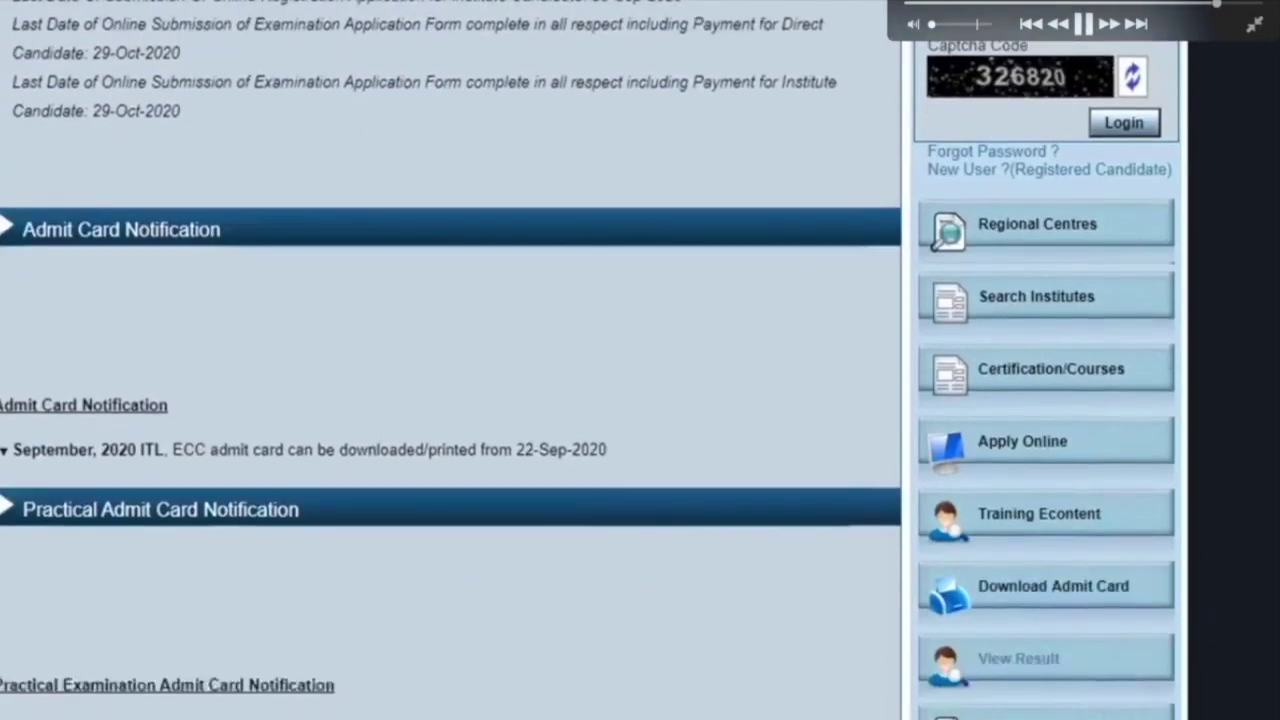
pyautogui.click(1086, 24)
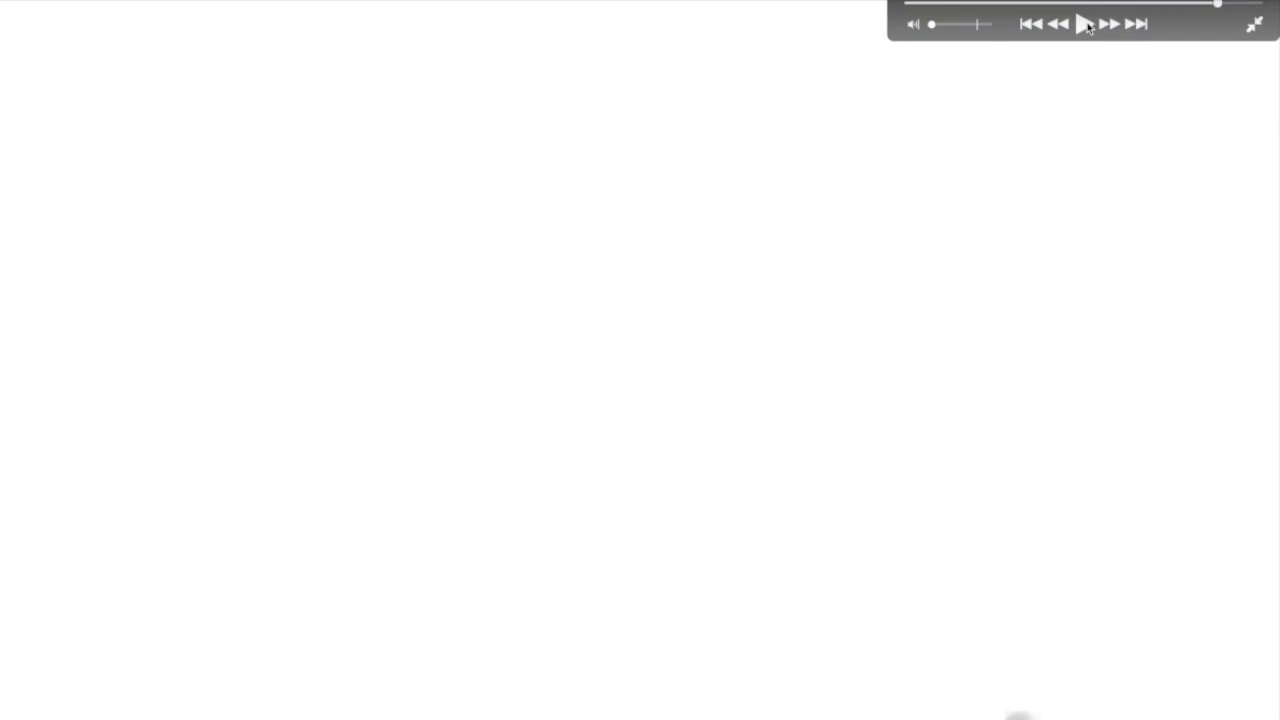
pyautogui.click(1086, 24)
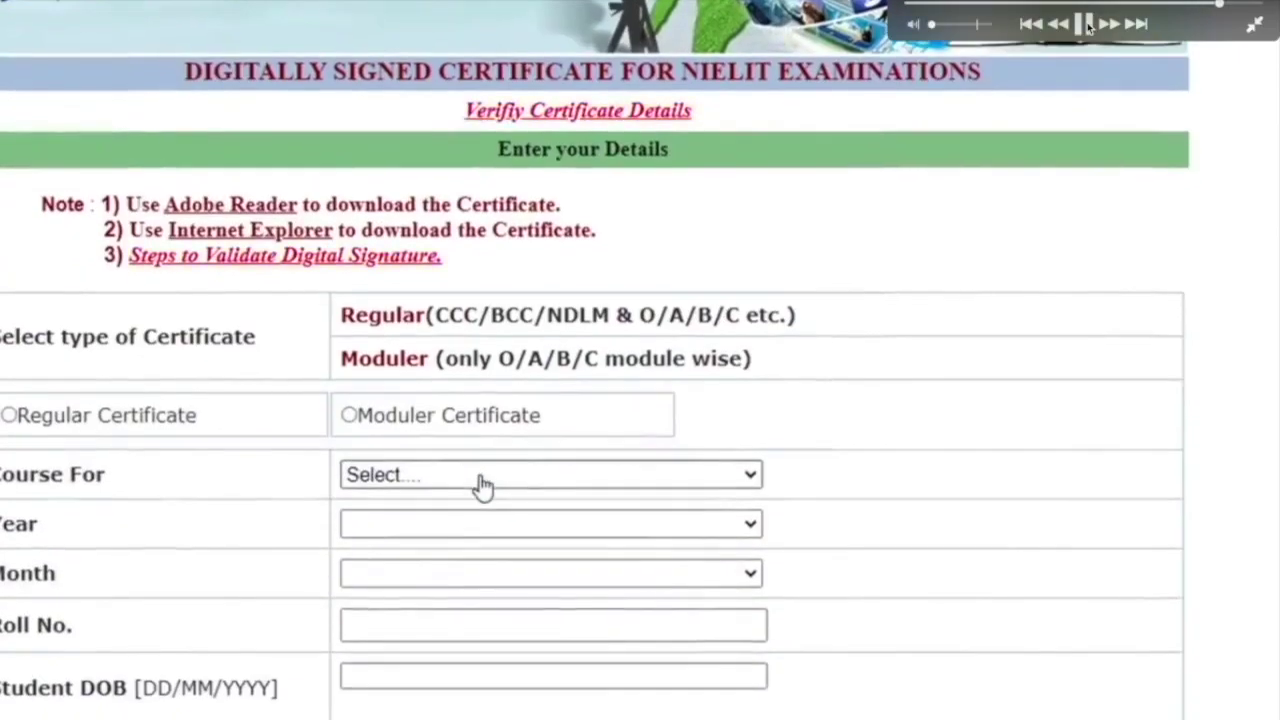
# - Choose Regular Certificate as the certificate type and Course on Computer Concepts(CCC) as the course
pyautogui.click(1087, 24)
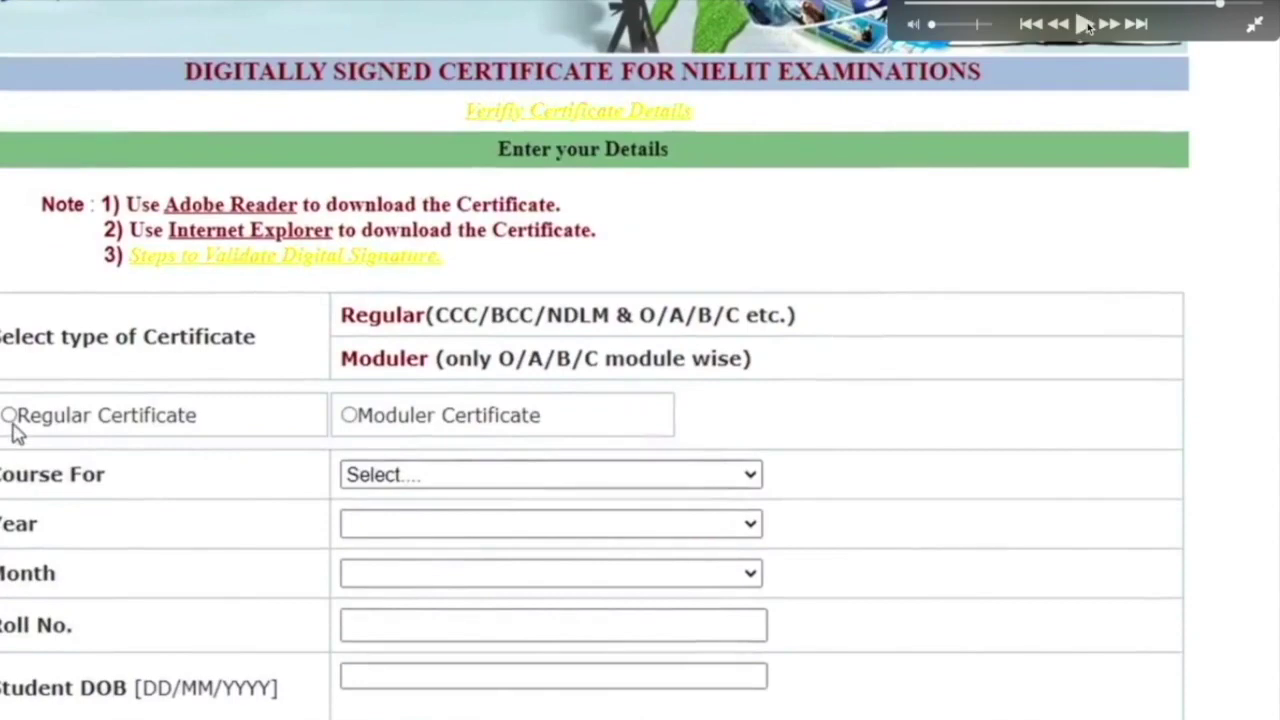
pyautogui.click(1087, 24)
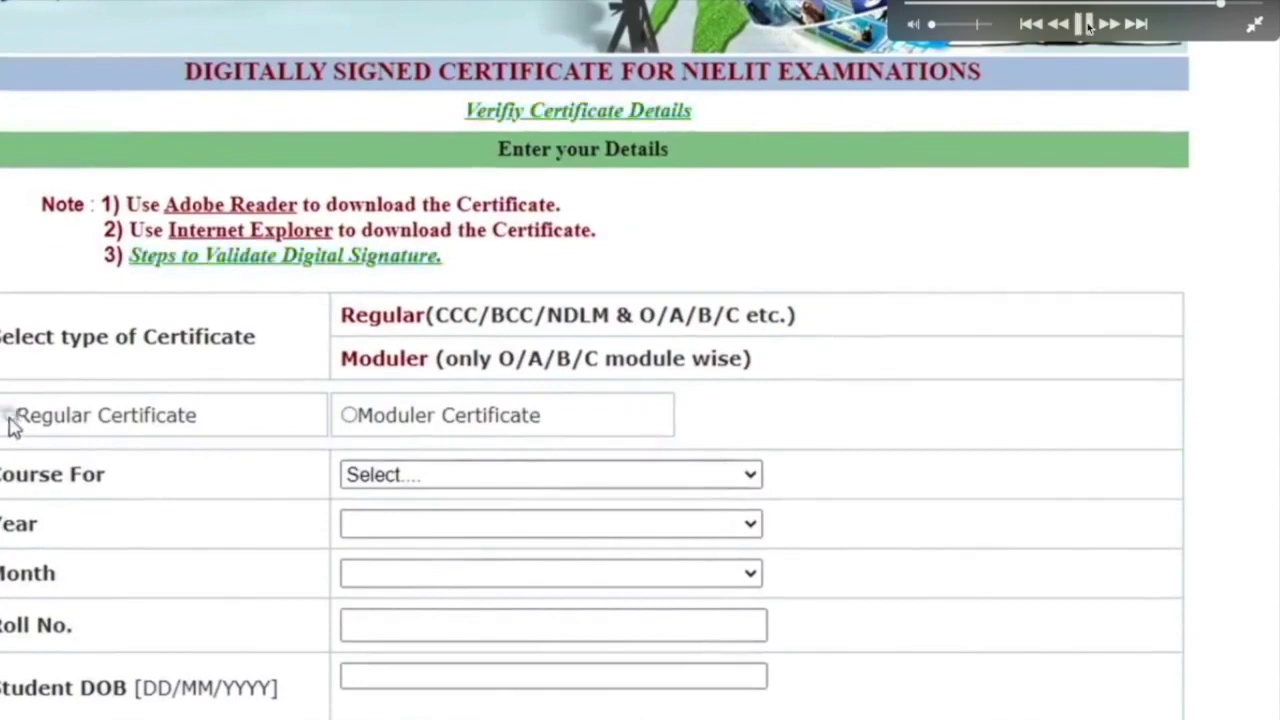
pyautogui.click(9, 417)
pyautogui.click(417, 330)
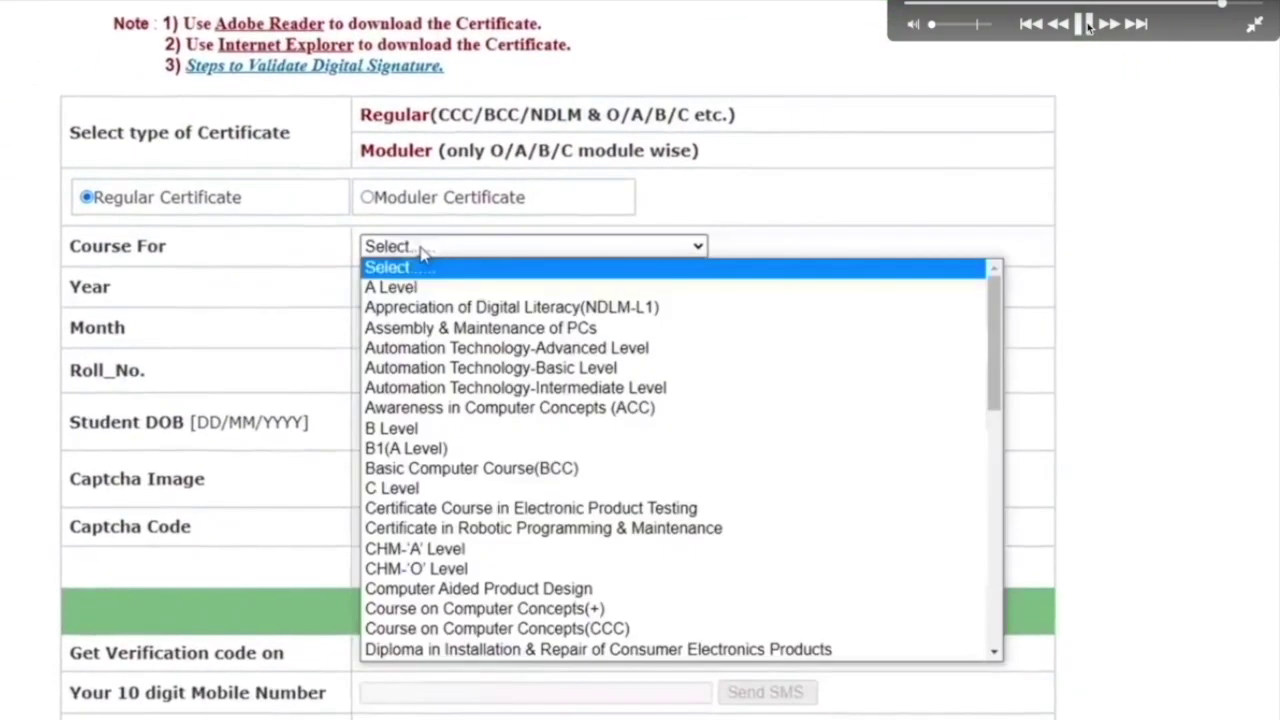
pyautogui.click(1087, 25)
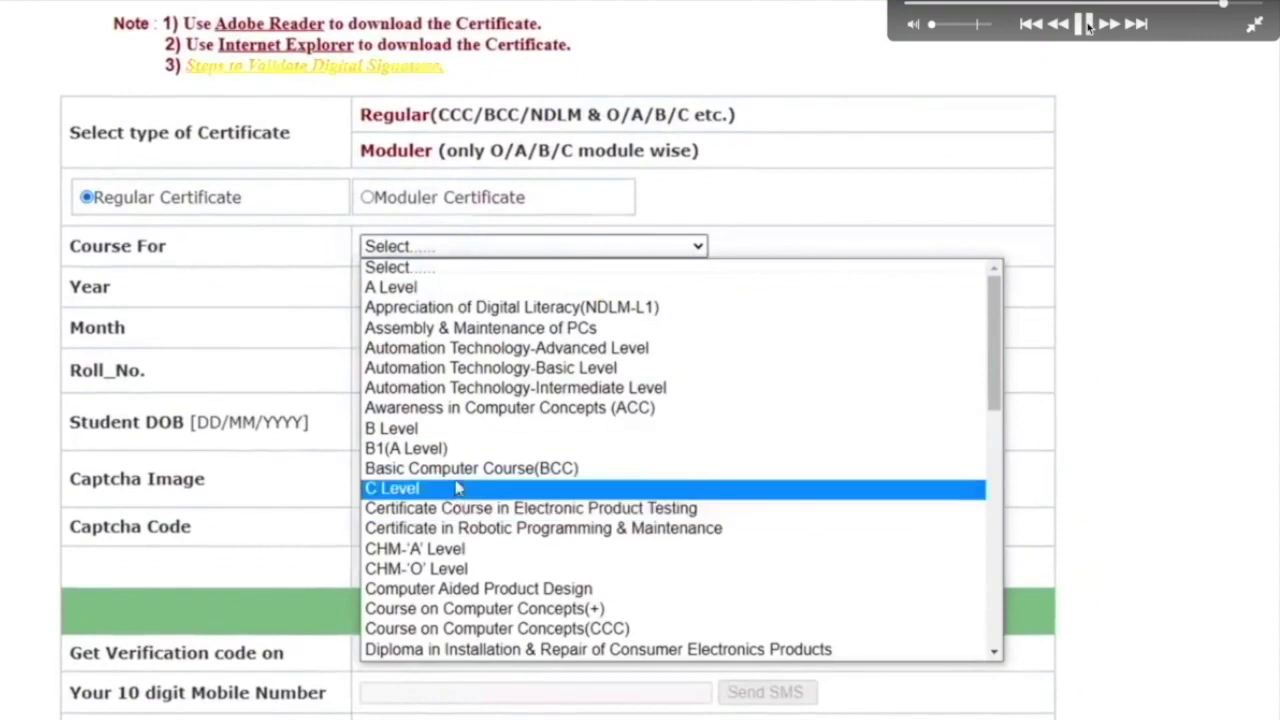
pyautogui.click(1088, 26)
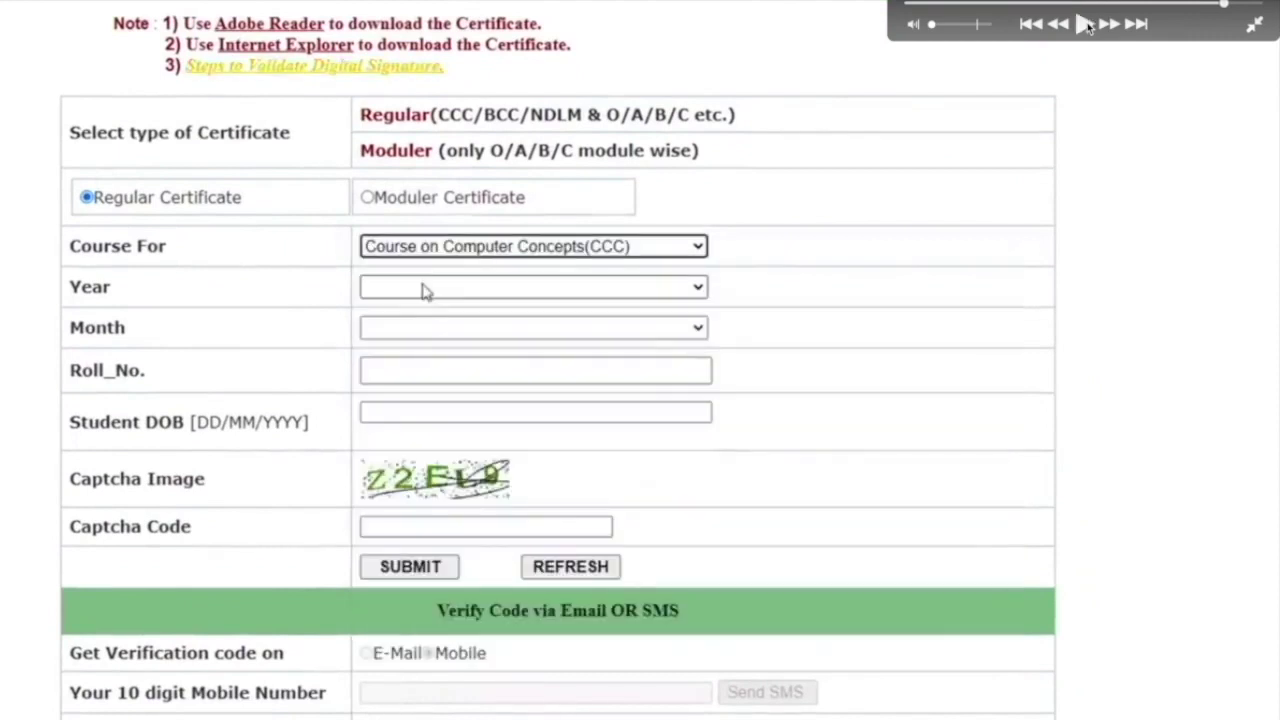
# - Set the certificate's examination year to 2017 and month to October
pyautogui.click(1087, 25)
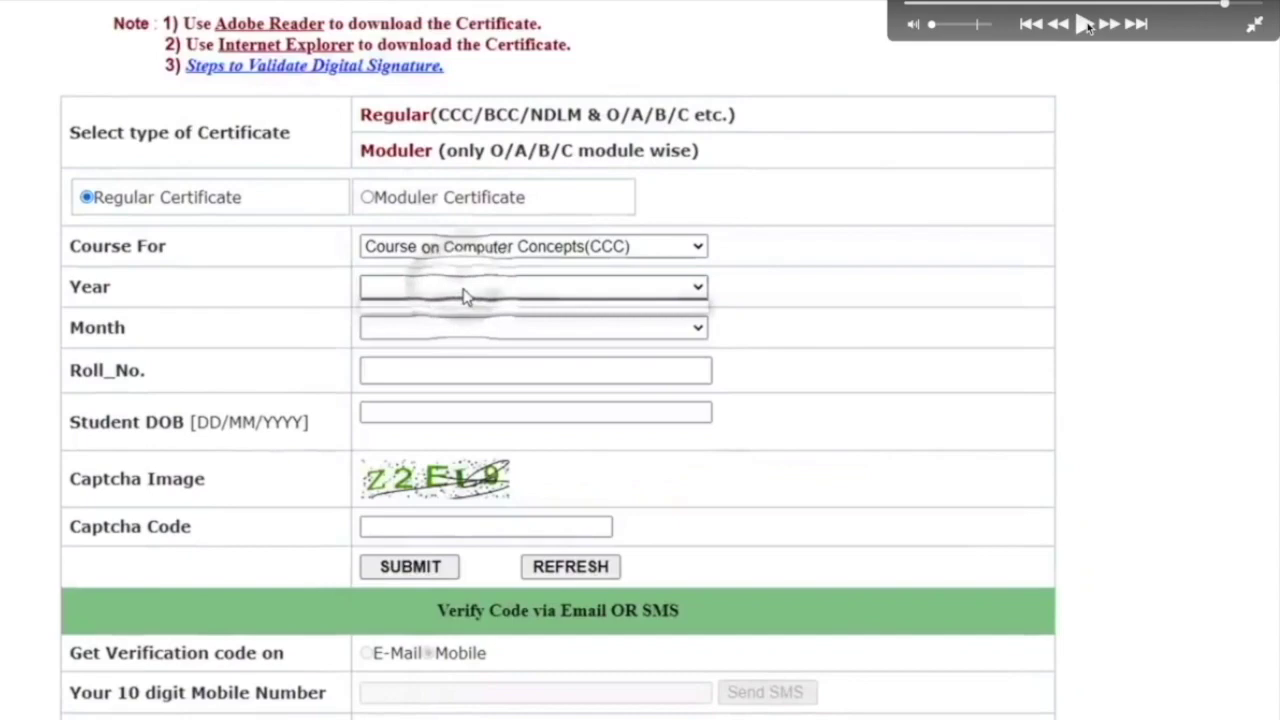
pyautogui.click(1087, 25)
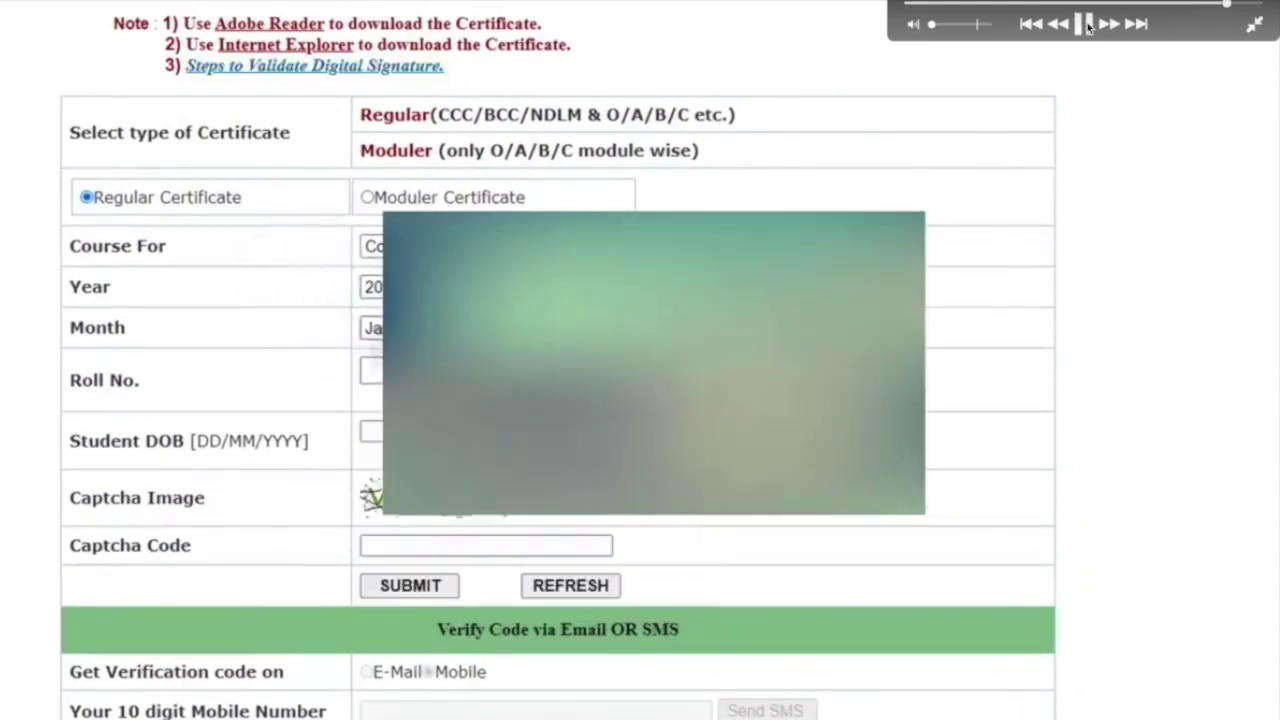
pyautogui.click(1087, 25)
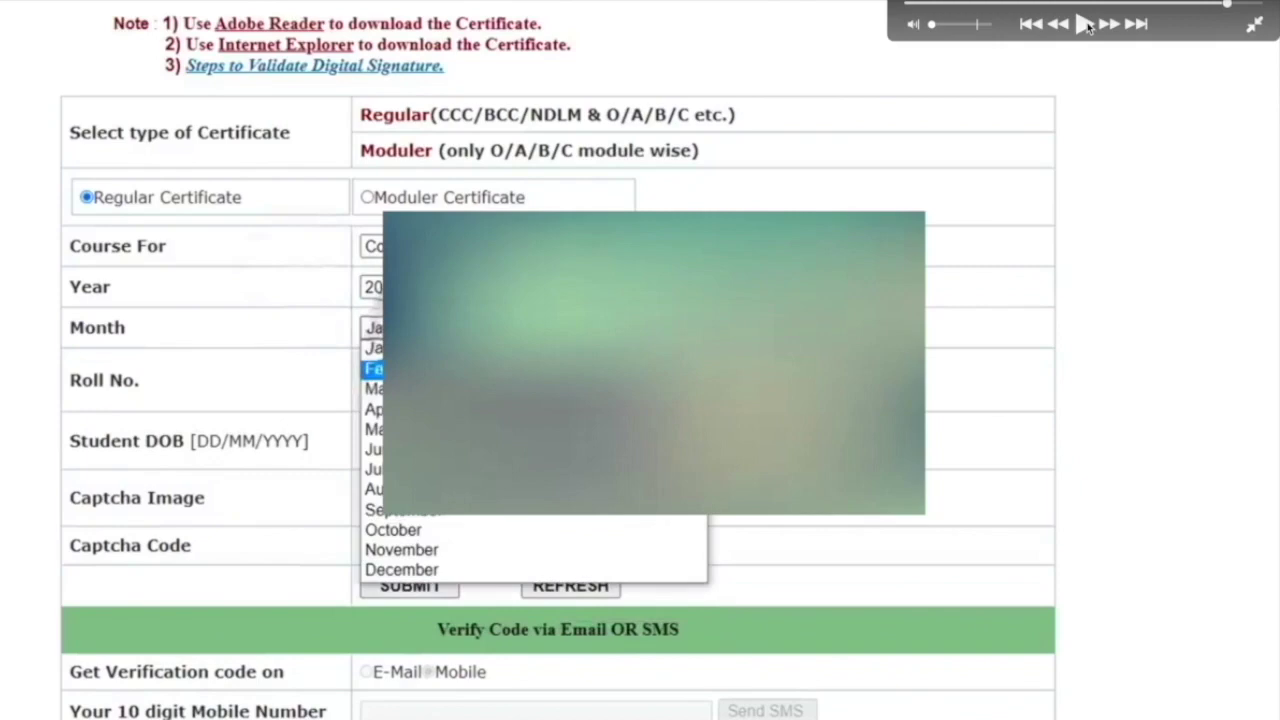
pyautogui.click(1087, 25)
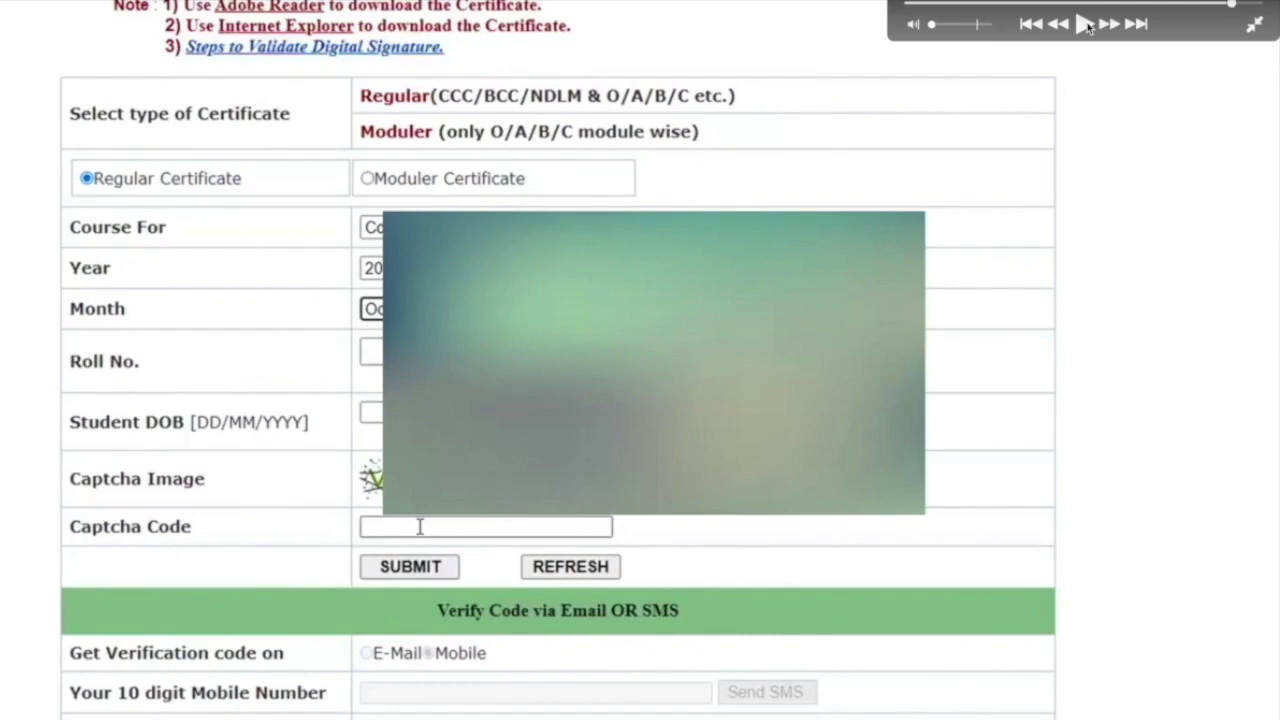
# - Submit the certificate form with the roll number, date of birth and captcha, and fill in the mobile number for SMS verification
pyautogui.click(1087, 26)
pyautogui.click(1087, 26)
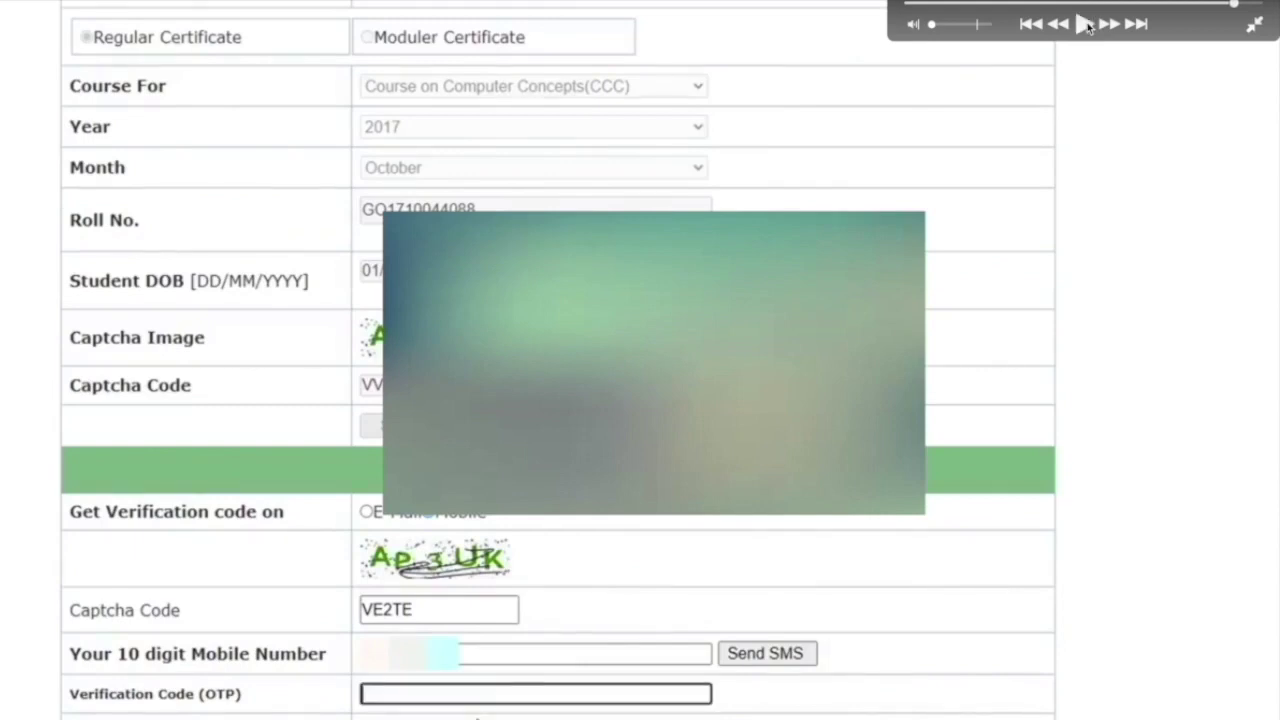